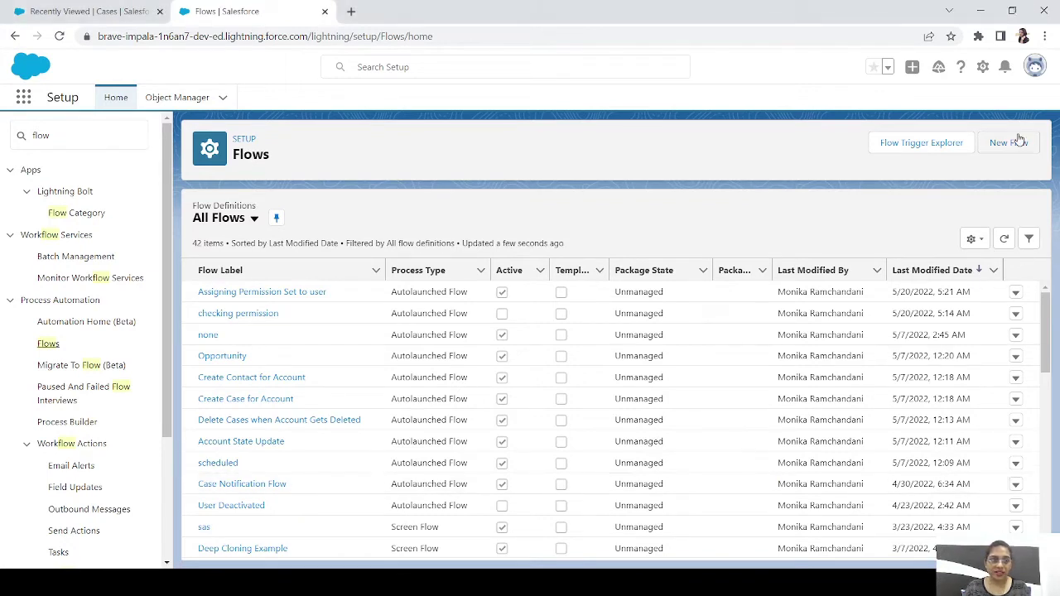
Step: Create a new Screen Flow, switch the canvas to Freeform layout and move the Start element aside
left_click(1017, 143)
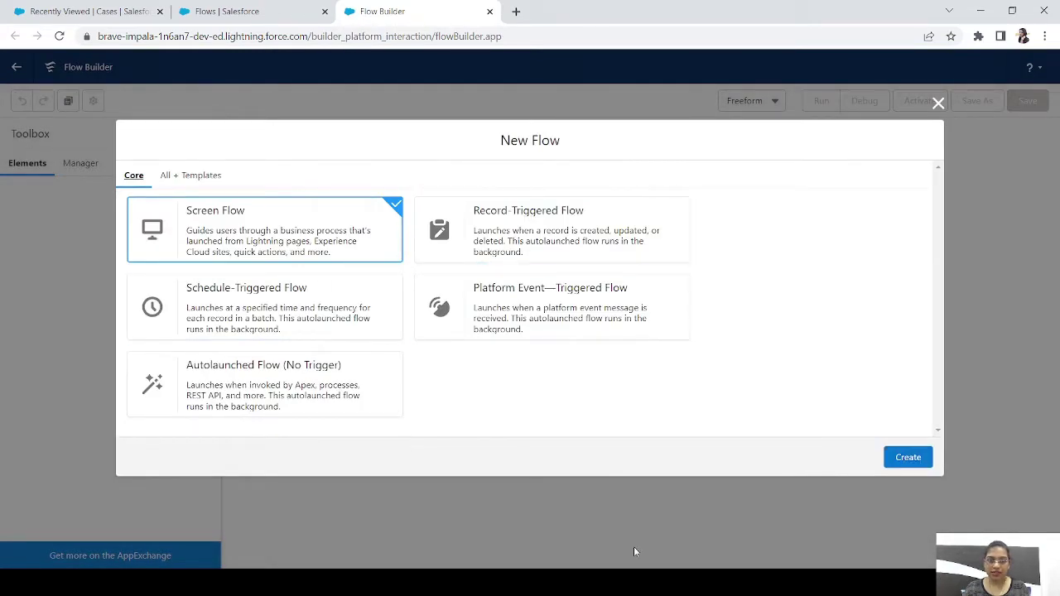
left_click(919, 458)
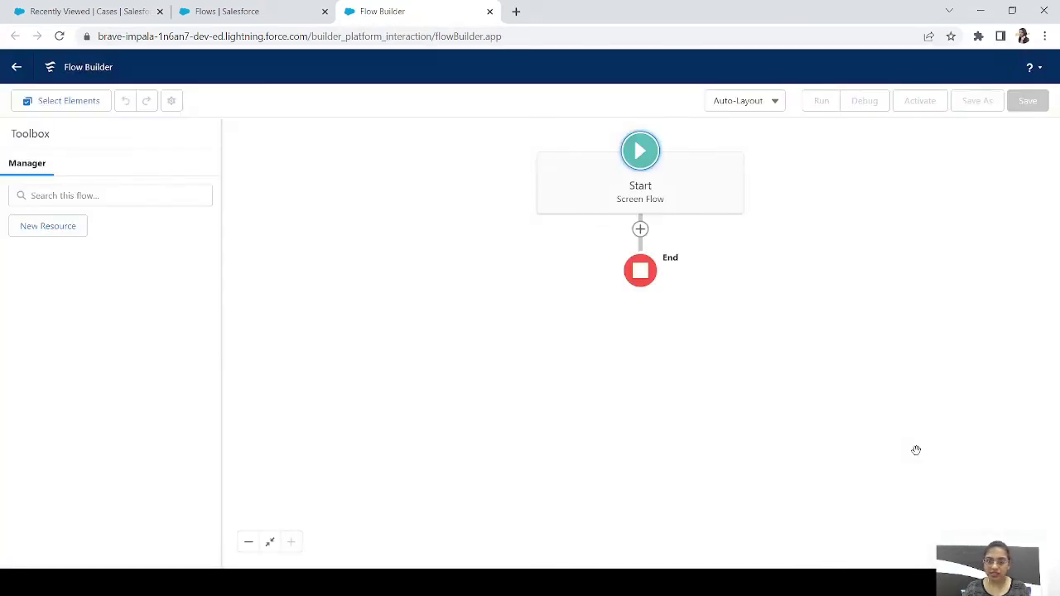
left_click(732, 106)
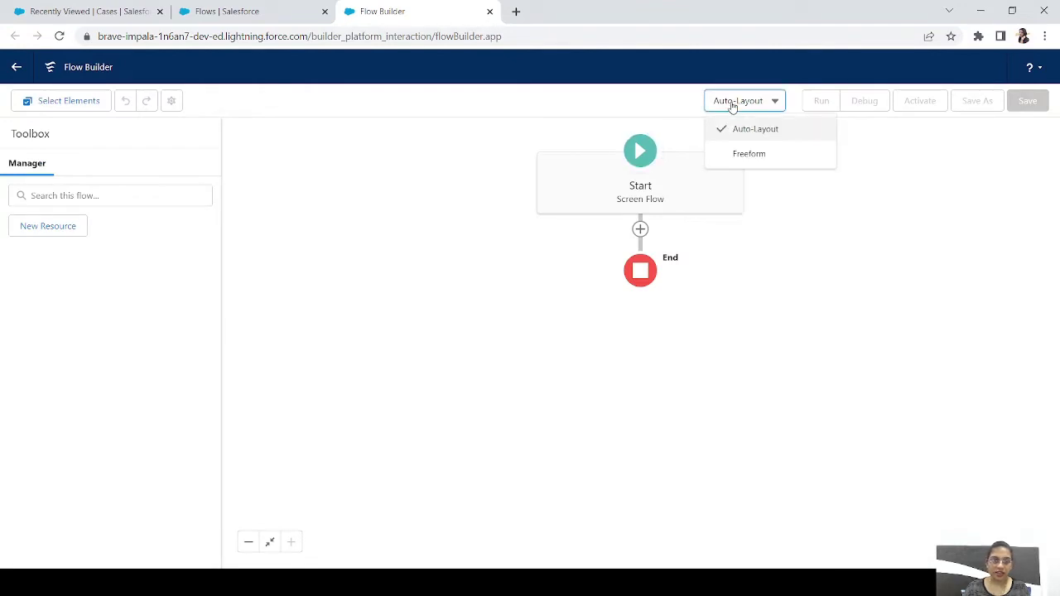
left_click(745, 154)
left_click_drag(596, 182, 315, 191)
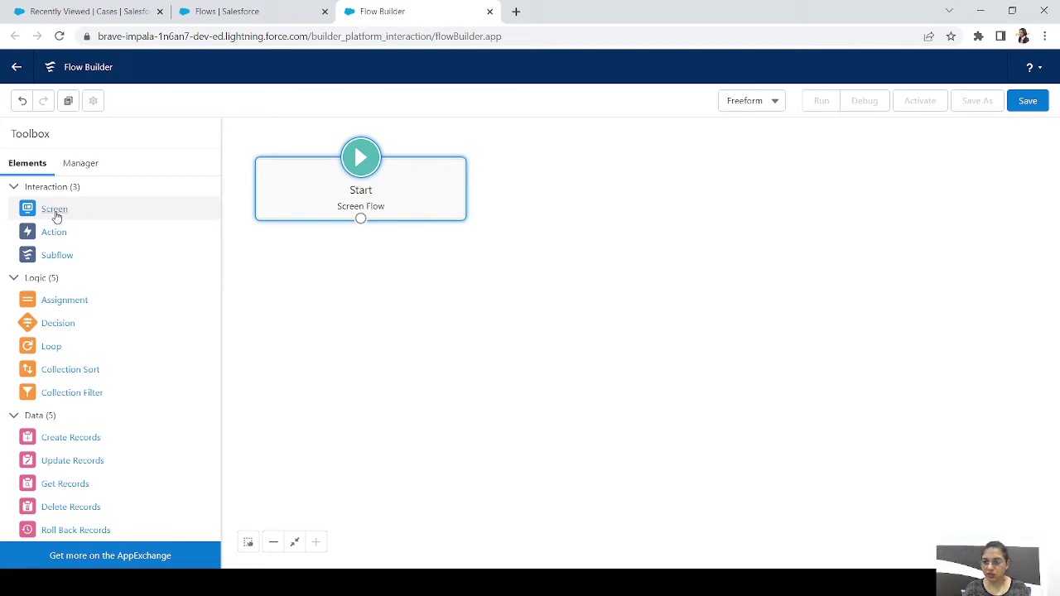
Step: Add a Screen element to the flow canvas and place a Text input component on the new screen
left_click_drag(55, 218, 460, 286)
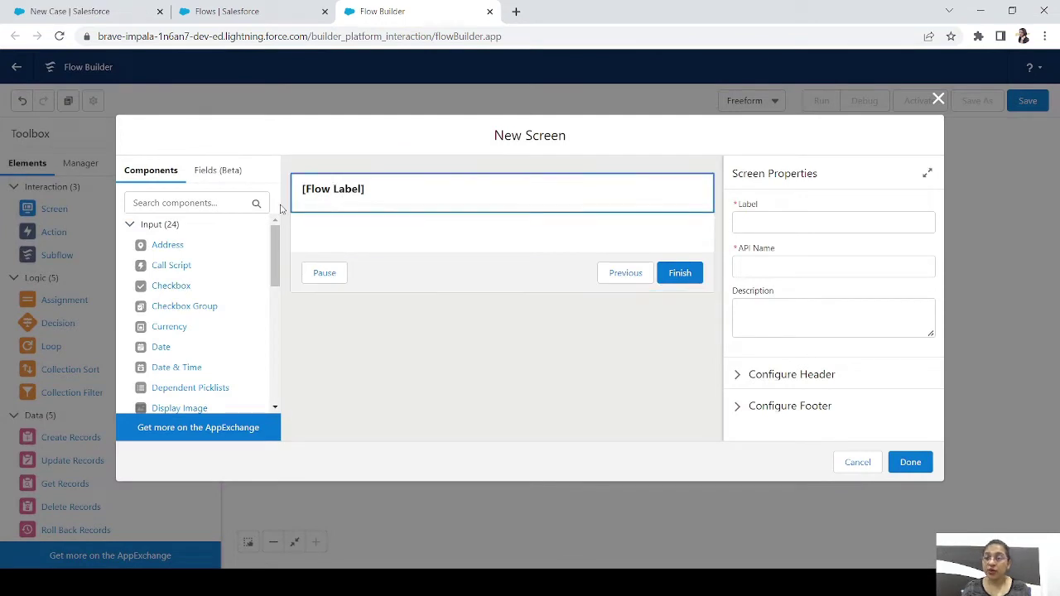
left_click(215, 202)
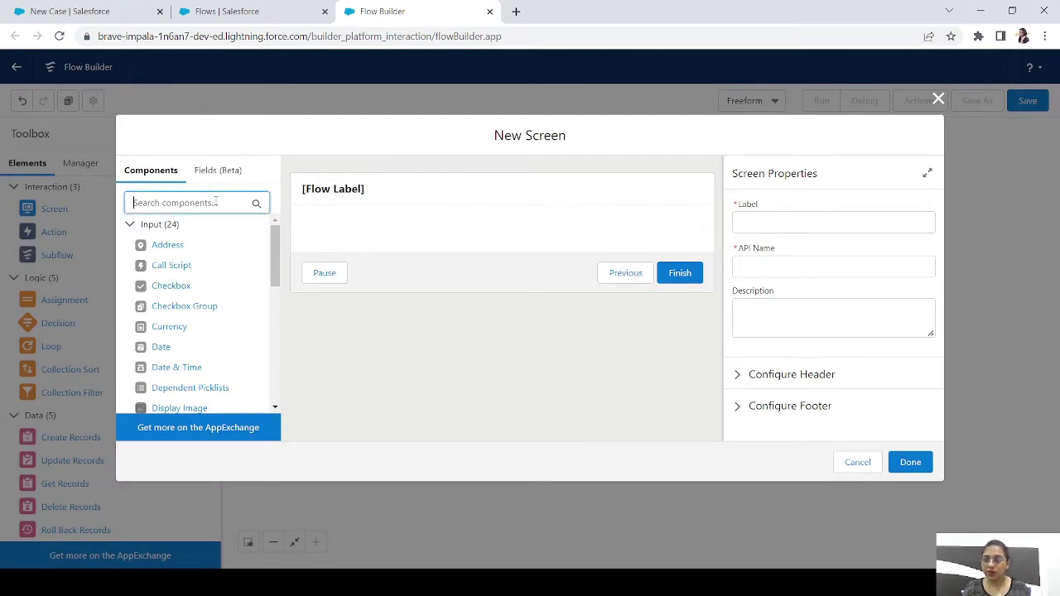
type("inpu")
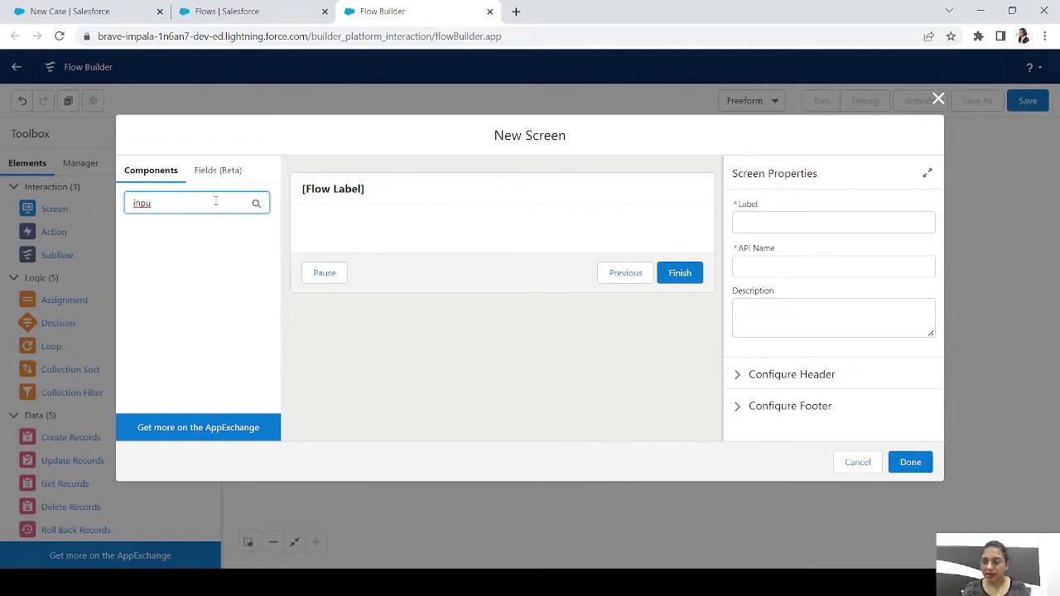
key("BackSpace")
key("BackSpace")
key("BackSpace")
key("BackSpace")
type("tex")
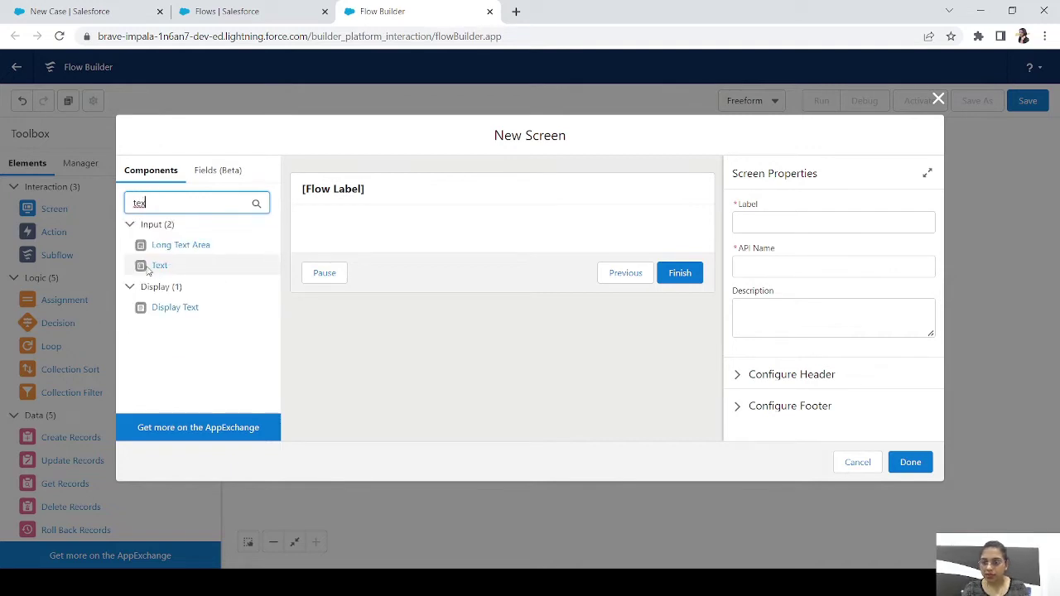
left_click_drag(161, 266, 346, 237)
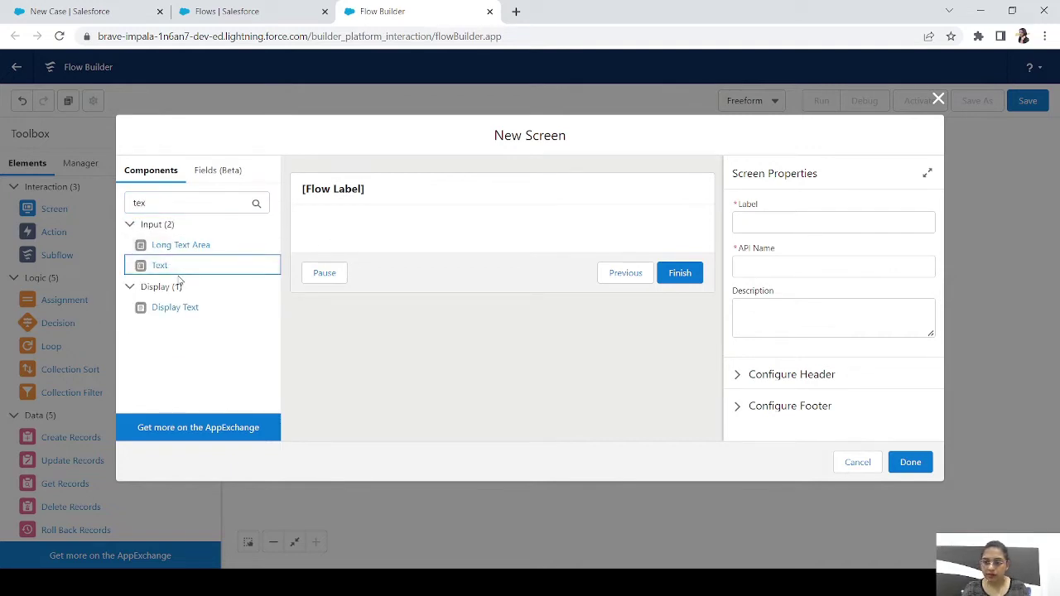
left_click_drag(161, 265, 376, 238)
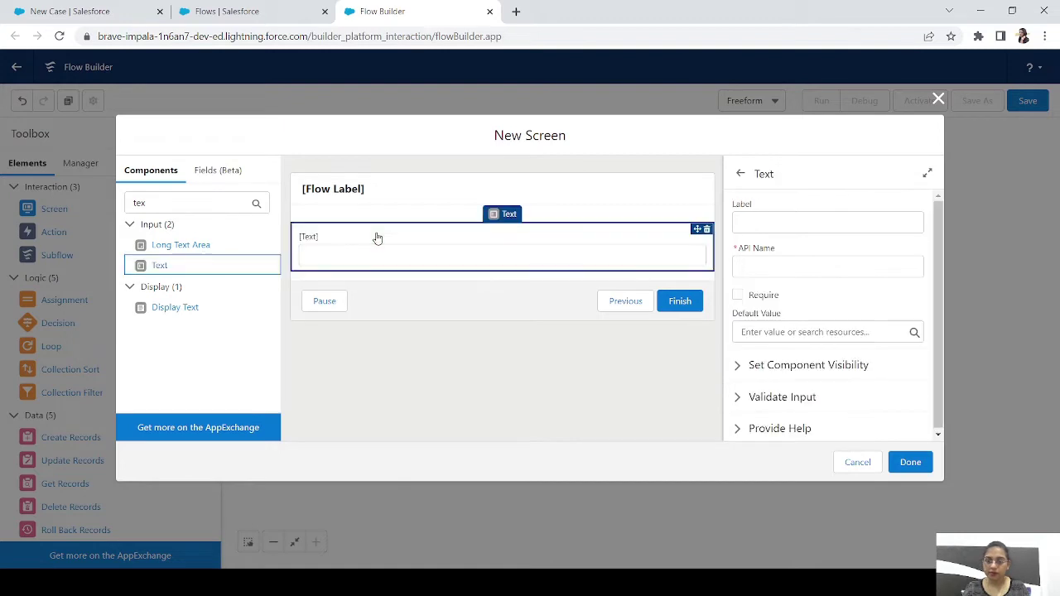
Step: Label the text component Name, with Name as its API name
left_click(795, 231)
type("Nm")
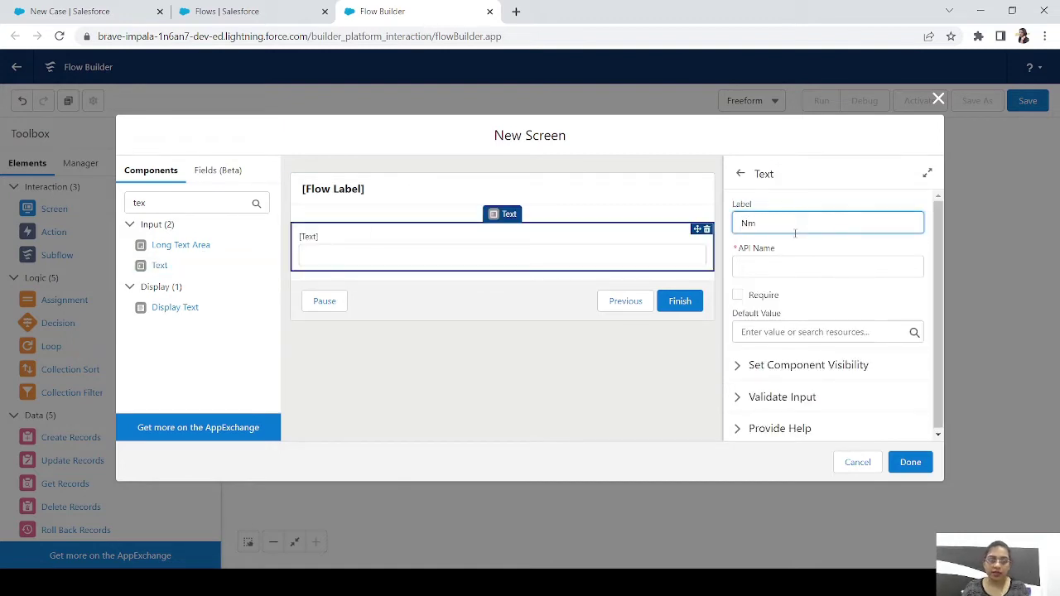
key("BackSpace")
type("ame")
key("Tab")
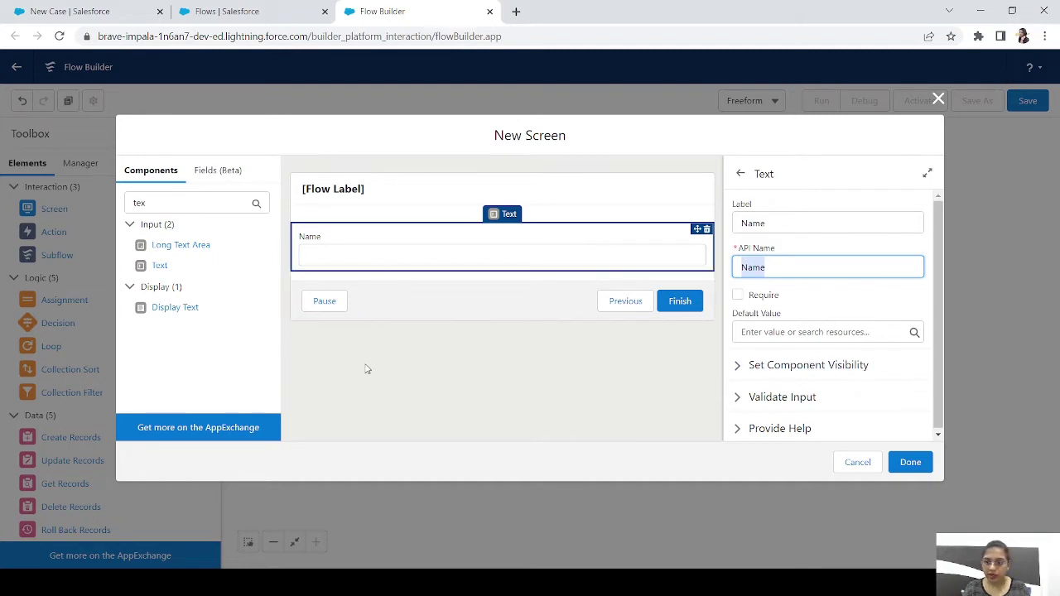
Step: Check the available Status options in the New Case form, then return to Flow Builder
left_click(79, 6)
left_click(614, 199)
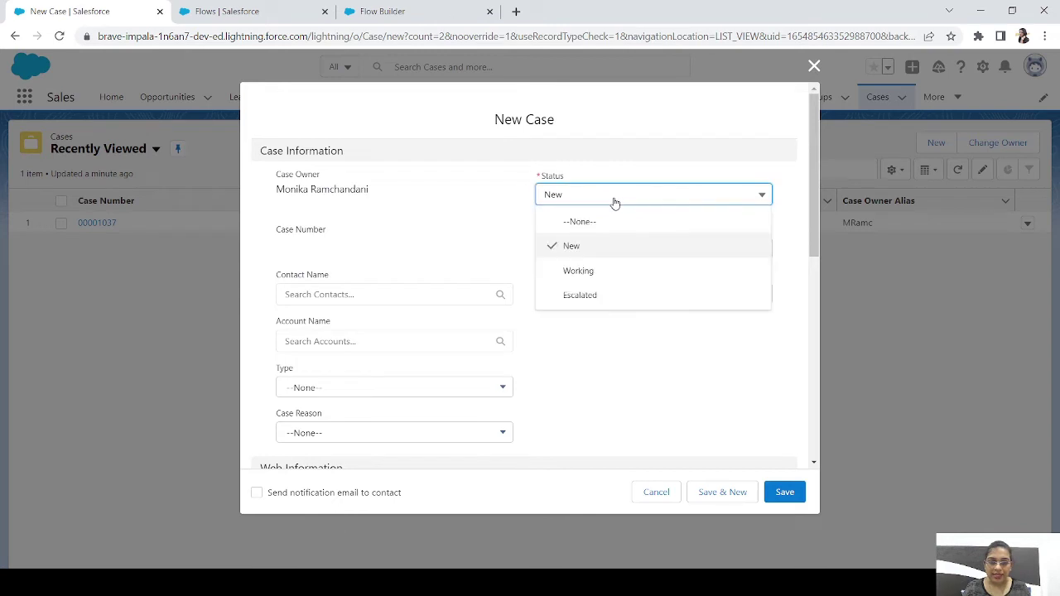
left_click(383, 13)
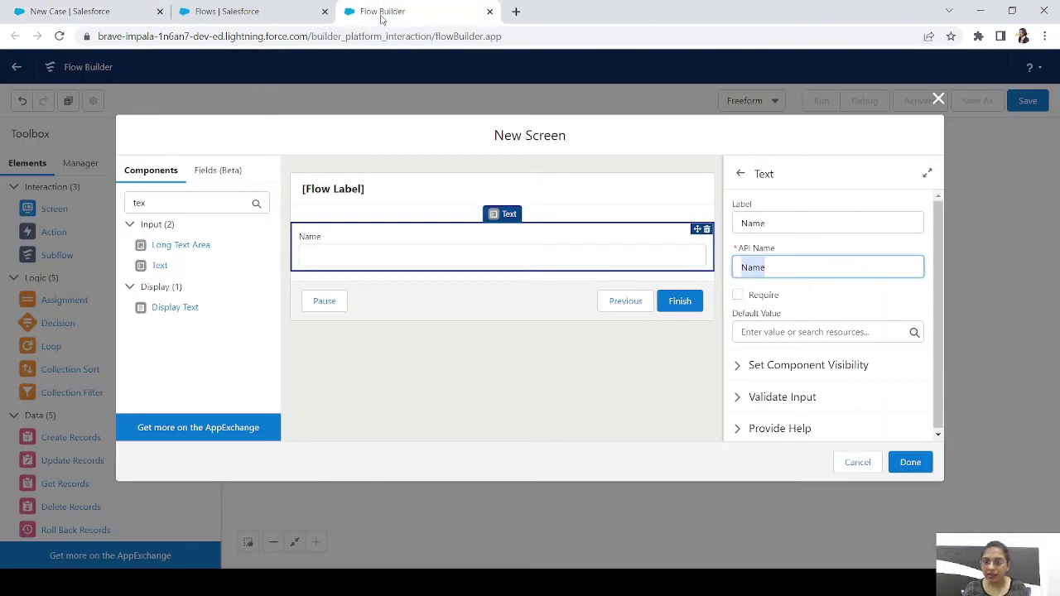
Step: Search the screen components for a picklist and place a Picklist below the Name field
left_click(155, 203)
key("BackSpace")
key("BackSpace")
key("BackSpace")
type("d")
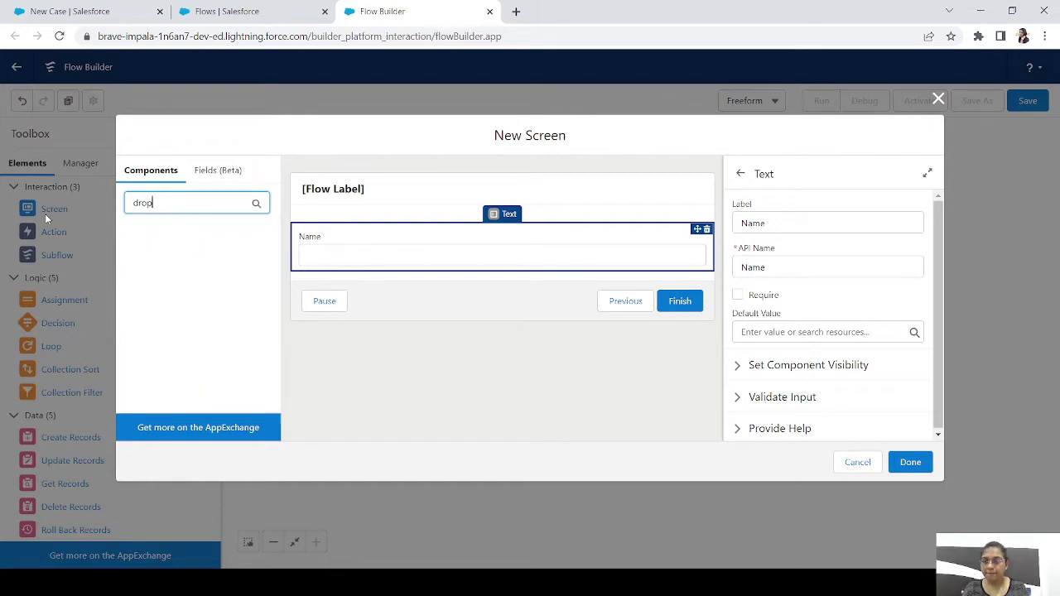
key("BackSpace")
type("pick")
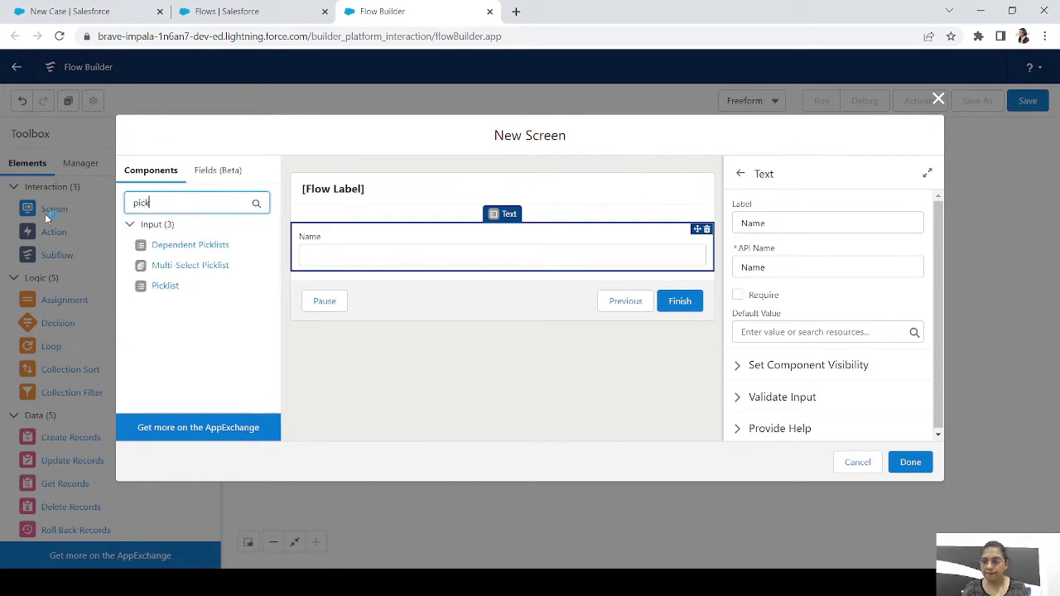
left_click_drag(159, 288, 323, 276)
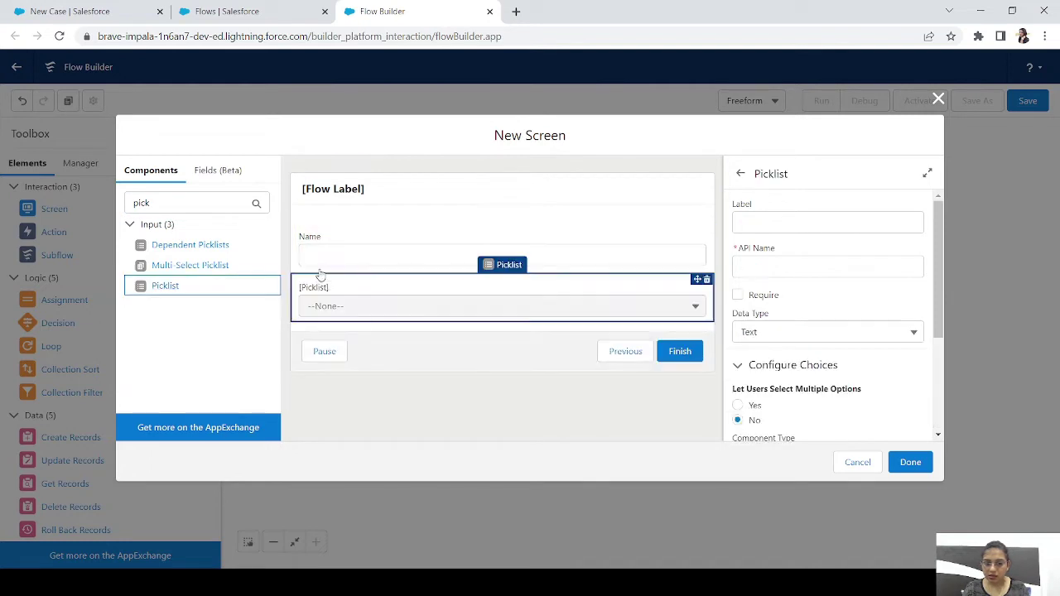
Step: Label the picklist Status, with Status as its API name
left_click(800, 225)
type("Status")
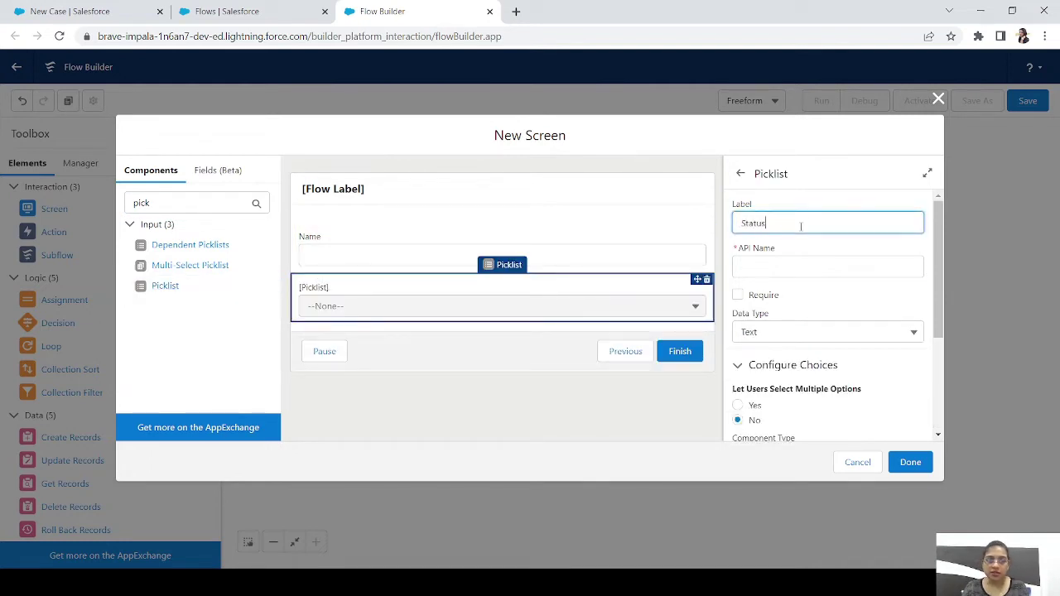
key("Tab")
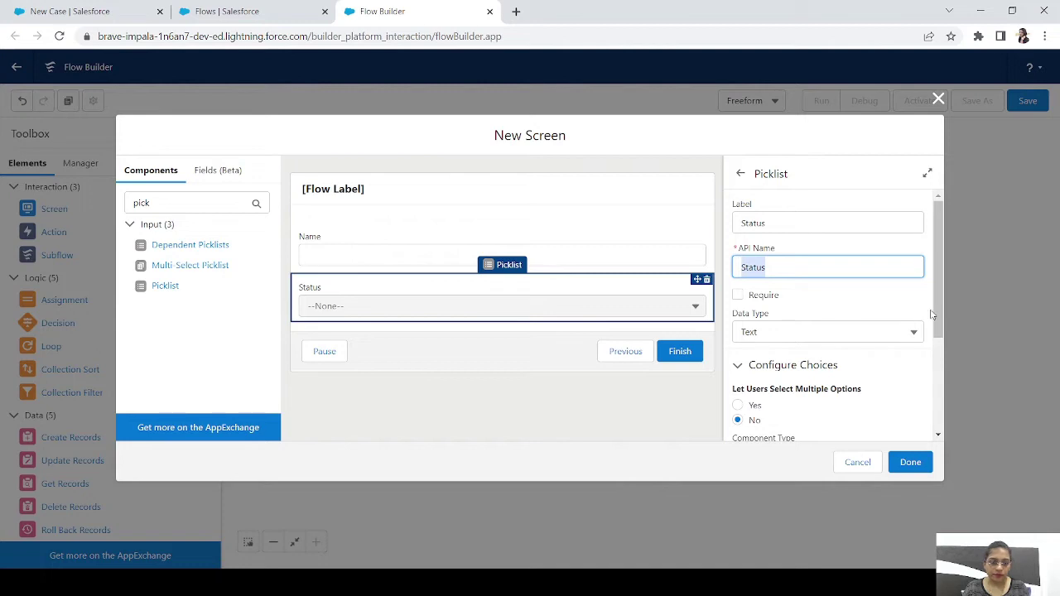
Step: Create New as the first choice of the Status picklist, checking the Status options in the New Case form
left_click_drag(940, 316, 950, 399)
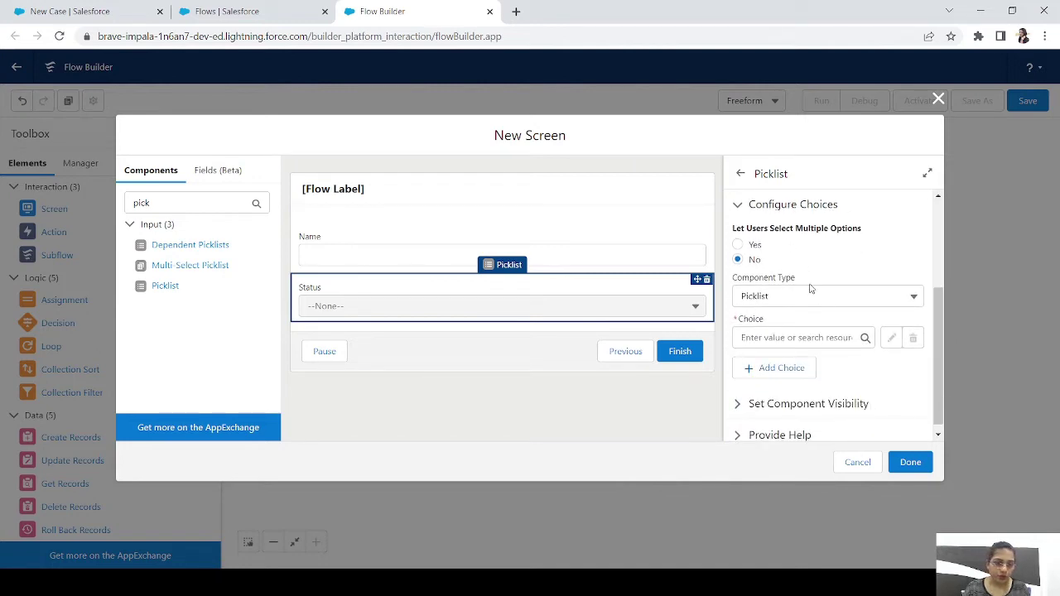
left_click(783, 296)
left_click(783, 296)
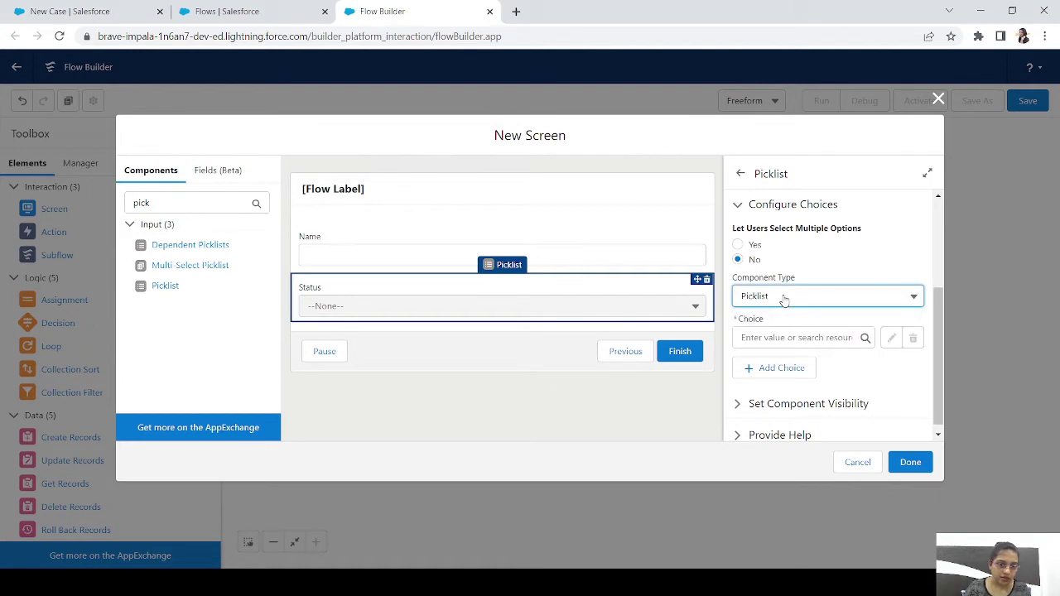
left_click(764, 336)
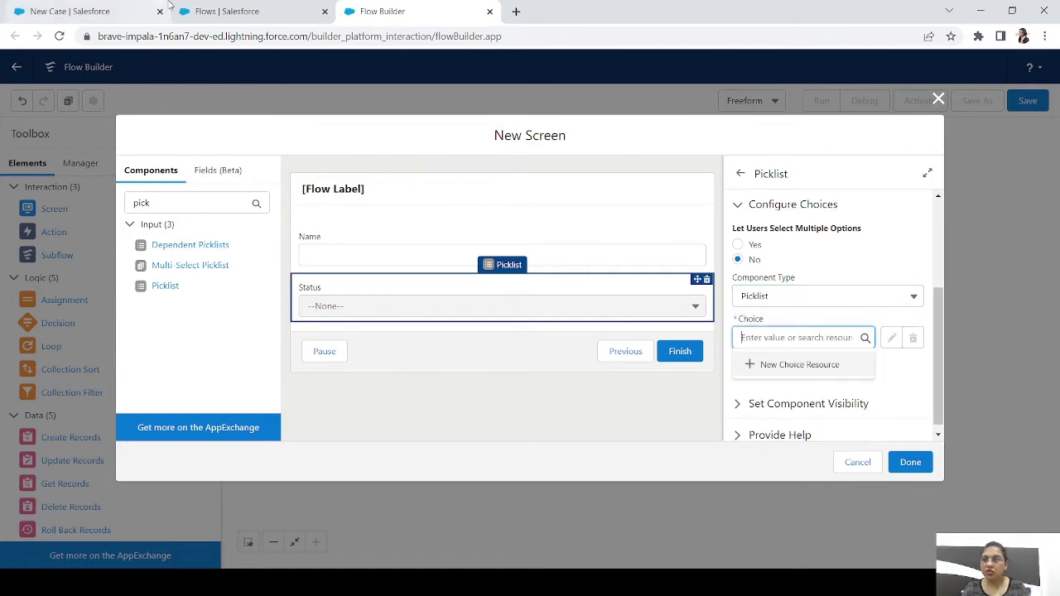
left_click(79, 10)
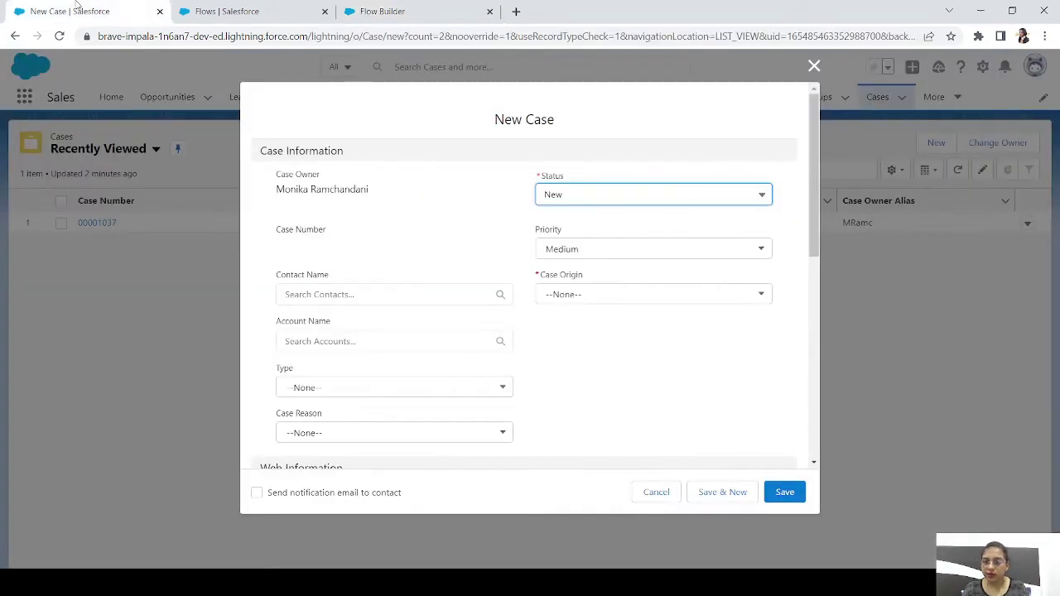
left_click(638, 193)
left_click(389, 11)
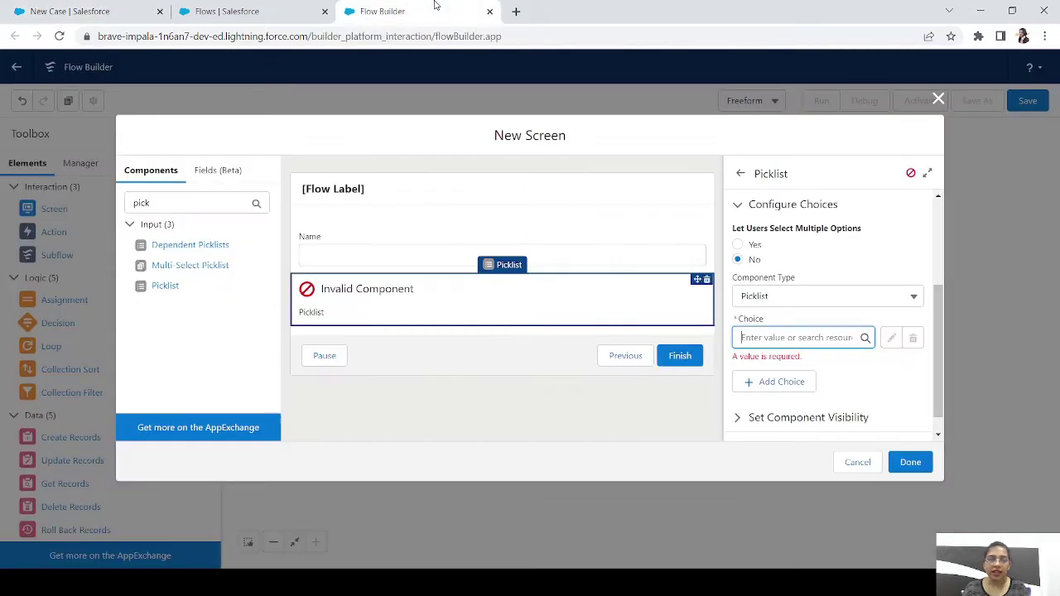
type("New")
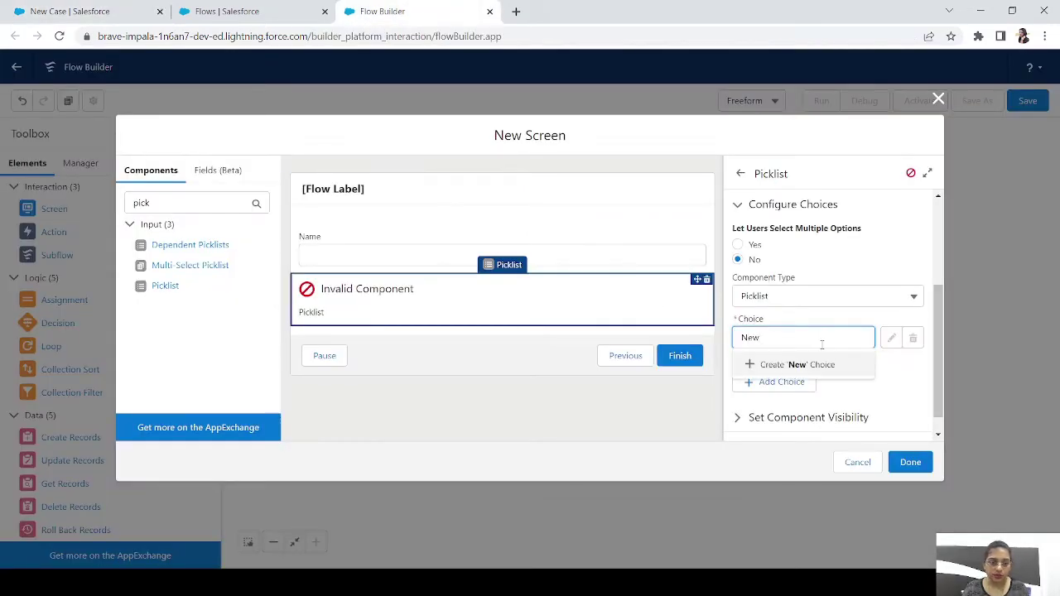
left_click(797, 366)
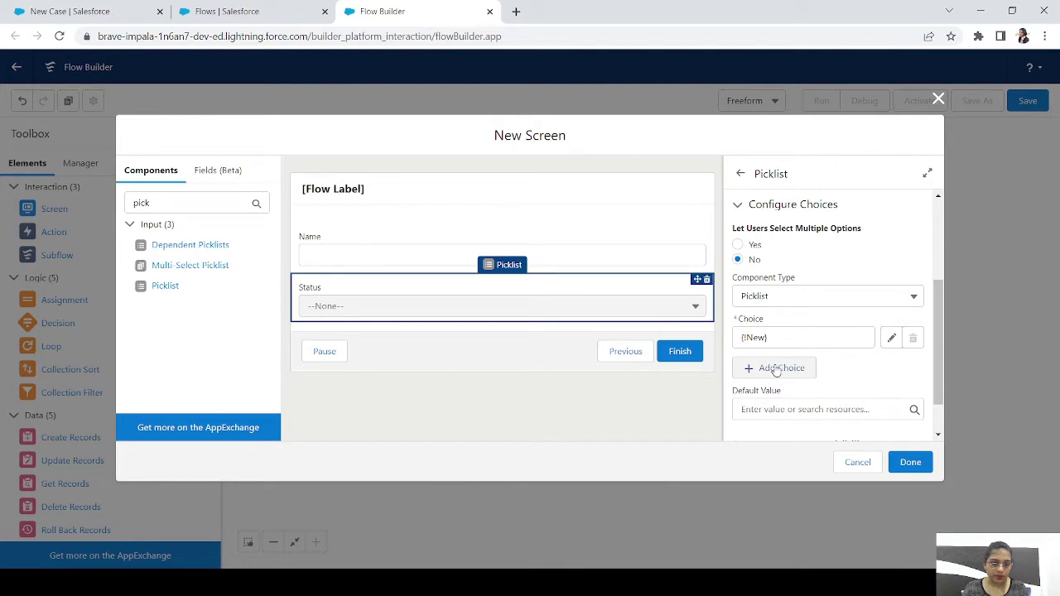
Step: Add a second choice named Working to the Status picklist
left_click(776, 370)
left_click(757, 381)
type("Wrk")
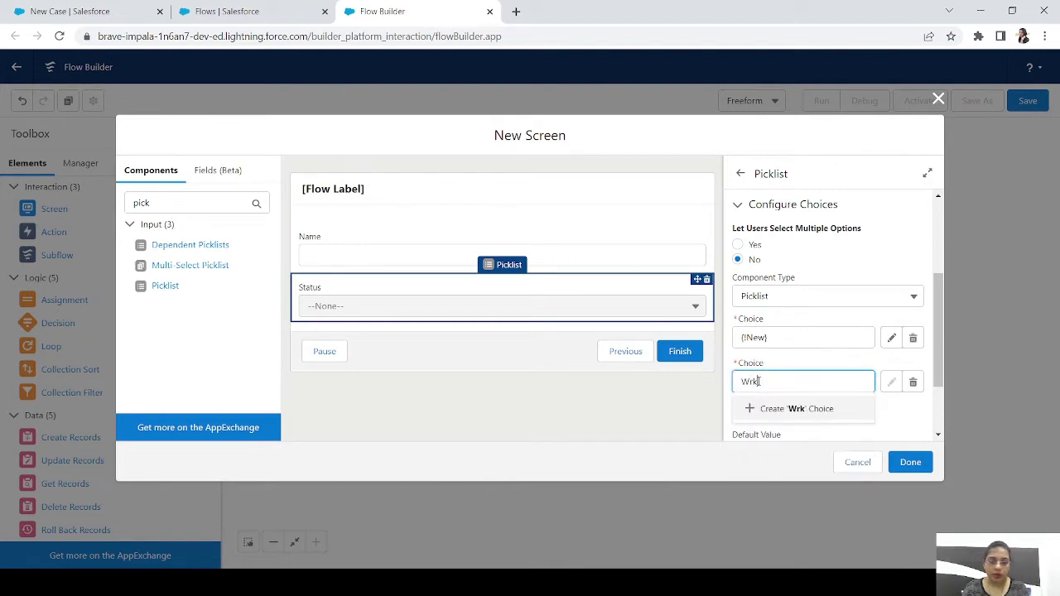
key("BackSpace")
key("BackSpace")
type("orking")
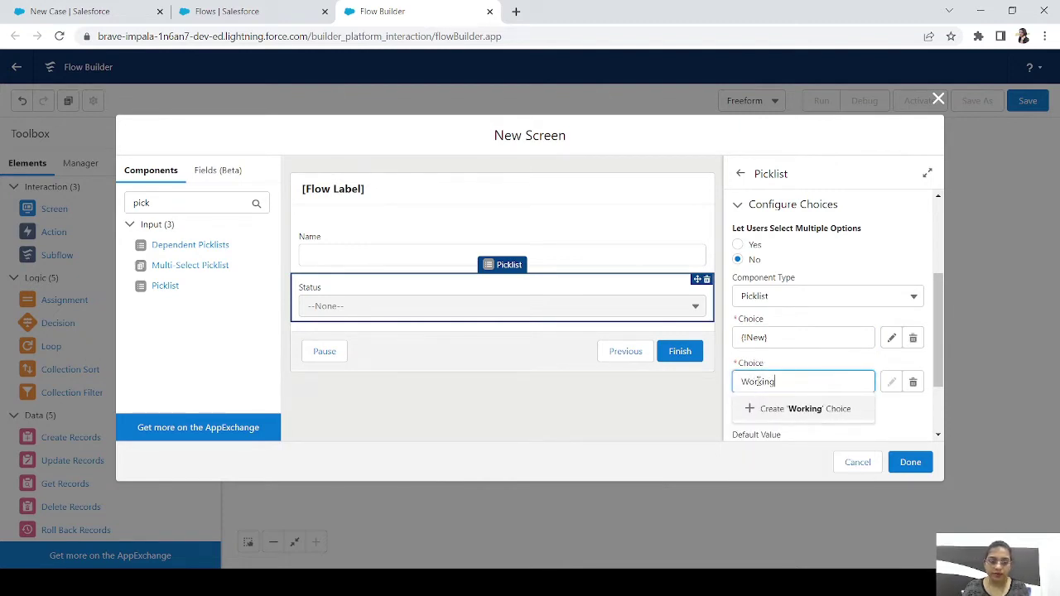
left_click(767, 409)
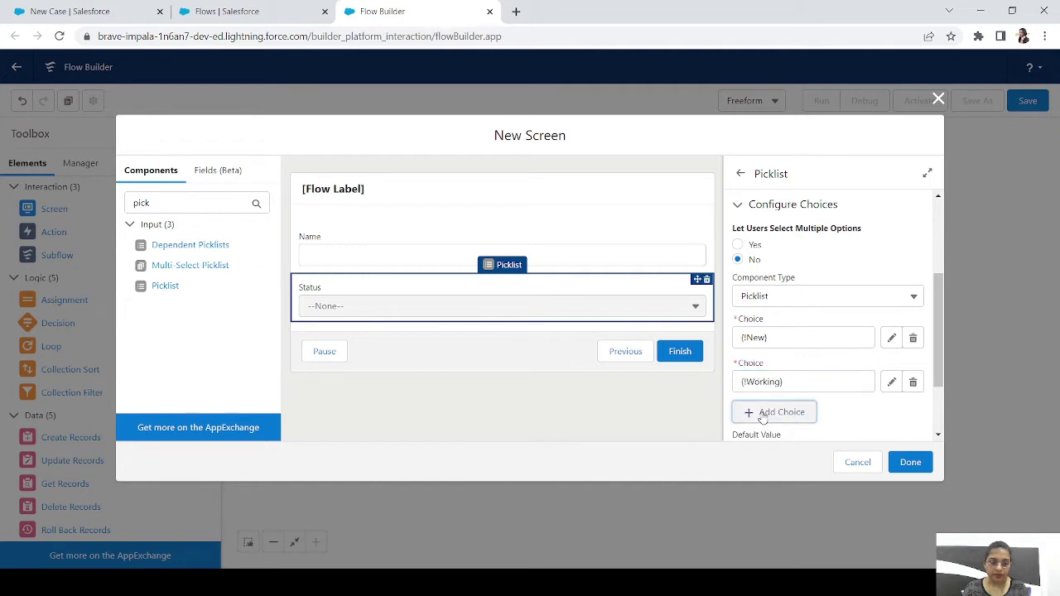
Step: Add a third choice named Escalated to the Status picklist
left_click(754, 413)
left_click(766, 426)
type("E")
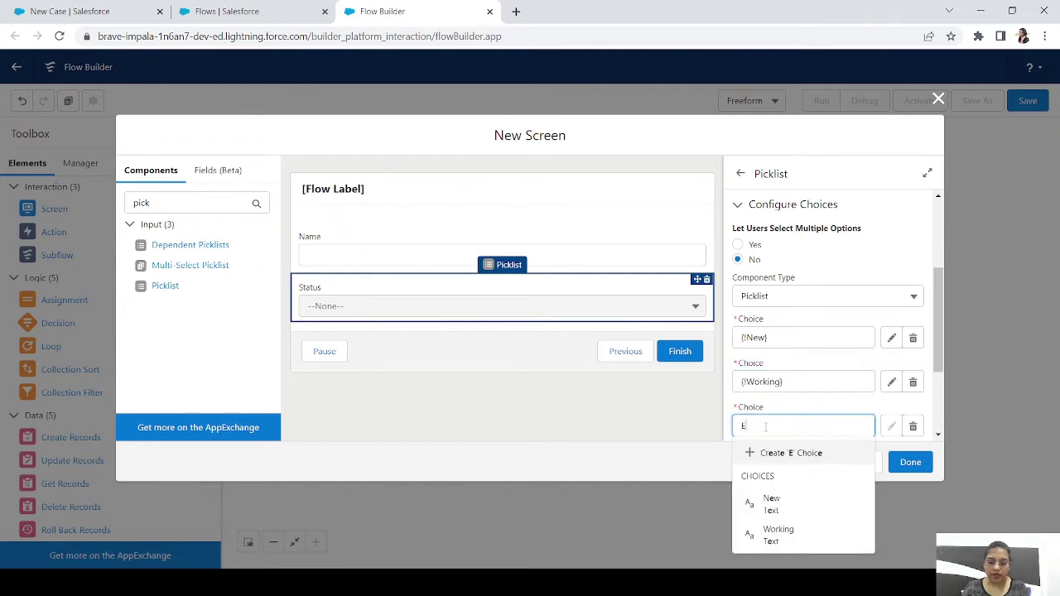
type("scalated")
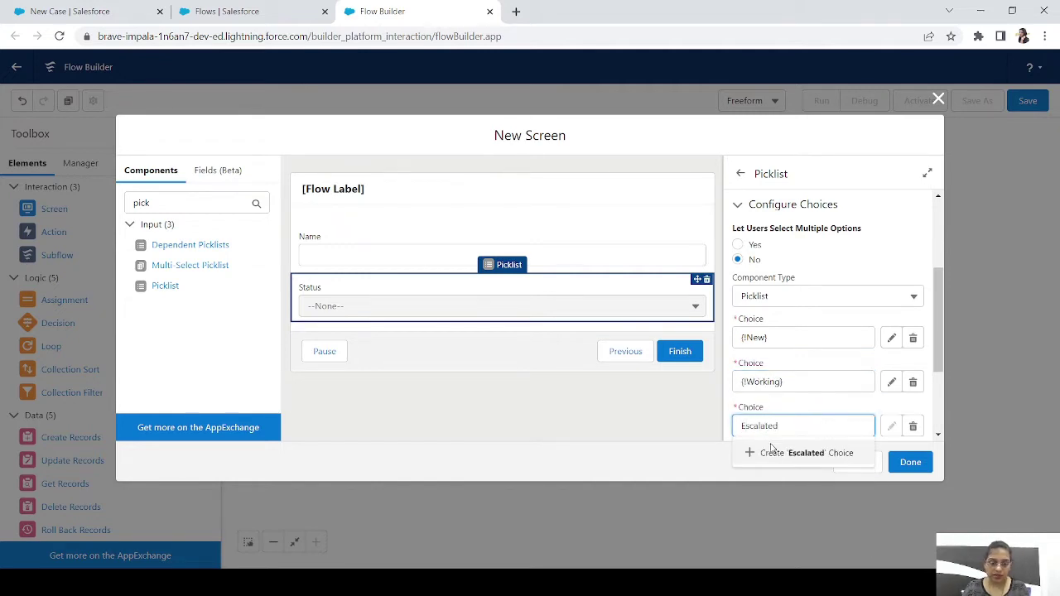
left_click(777, 455)
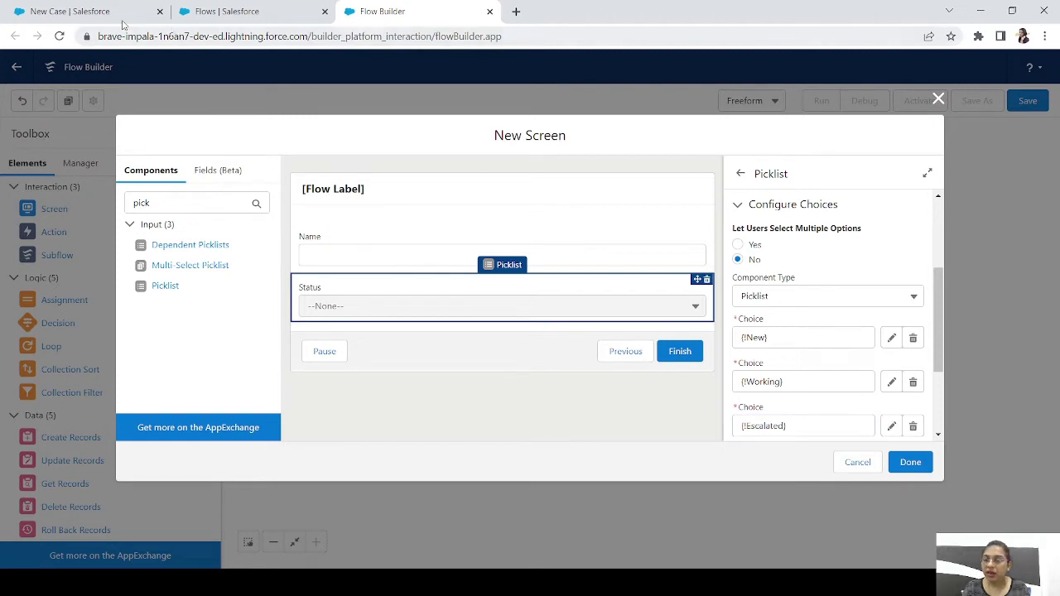
Step: Check the Case Origin options in the New Case form and return to the flow screen editor
left_click(79, 10)
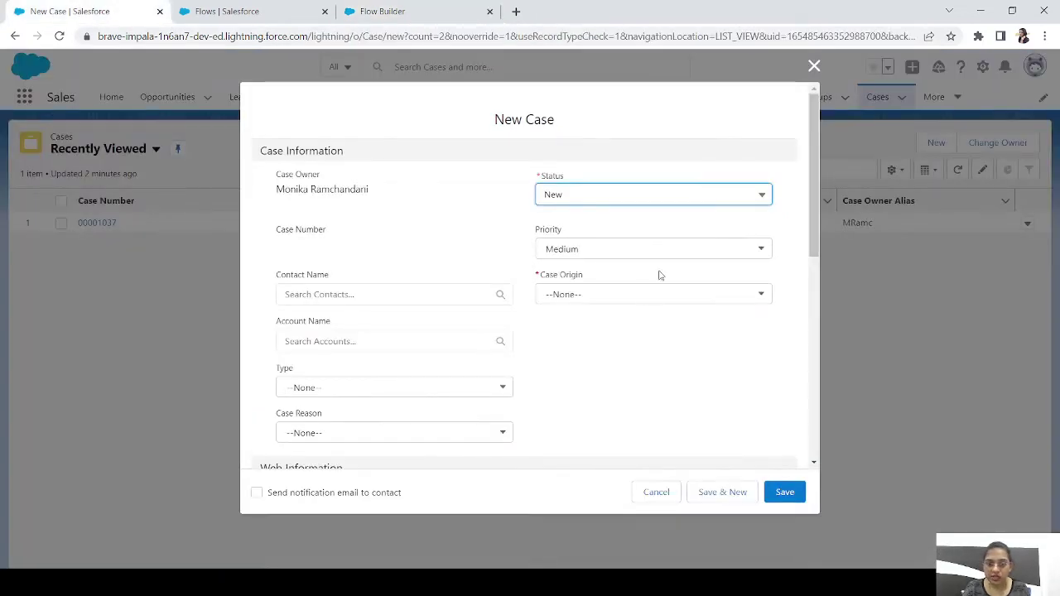
left_click(644, 295)
left_click(642, 294)
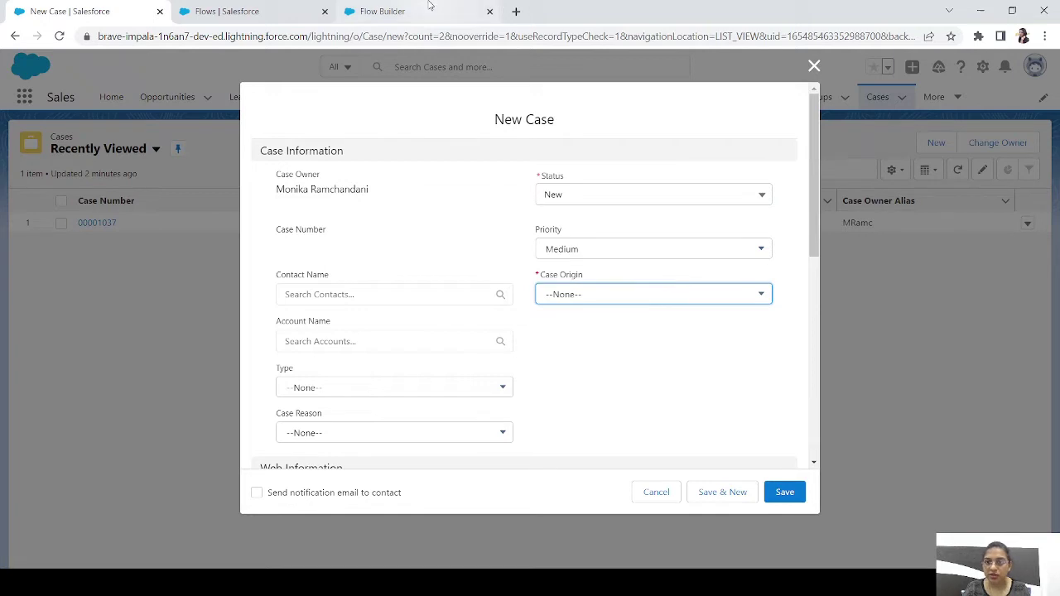
left_click(424, 6)
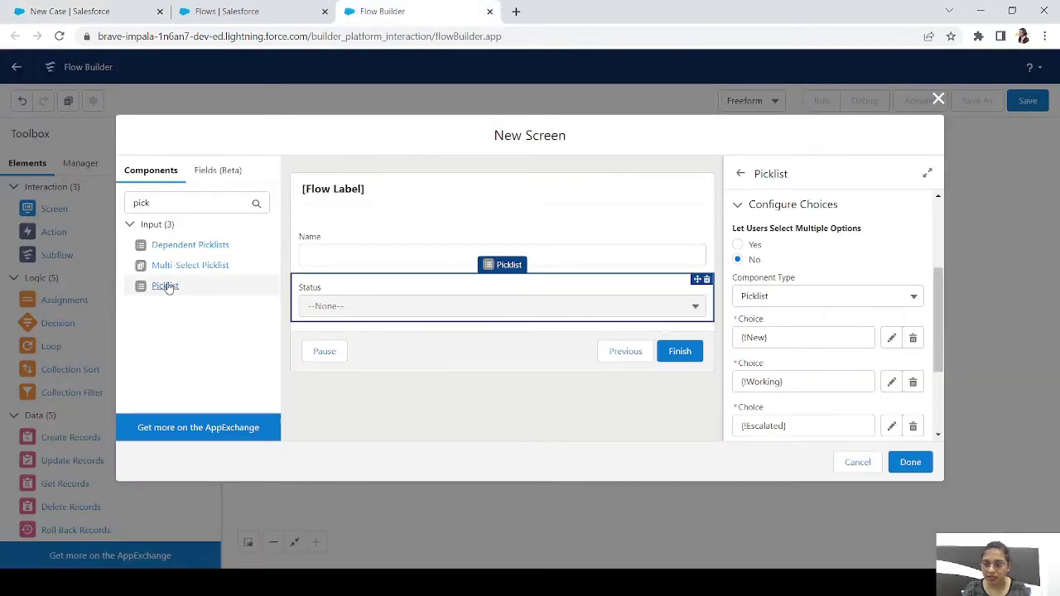
Step: Add a Picklist component below Status, labelled Case Origin with the API name Case_Origin
left_click_drag(166, 285, 314, 329)
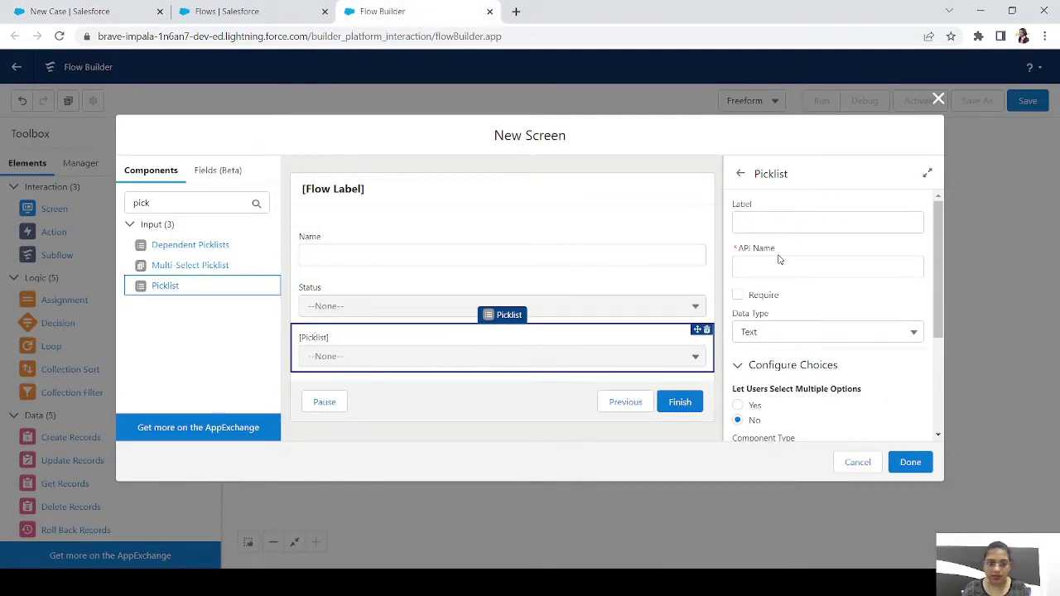
left_click(787, 220)
type("Case")
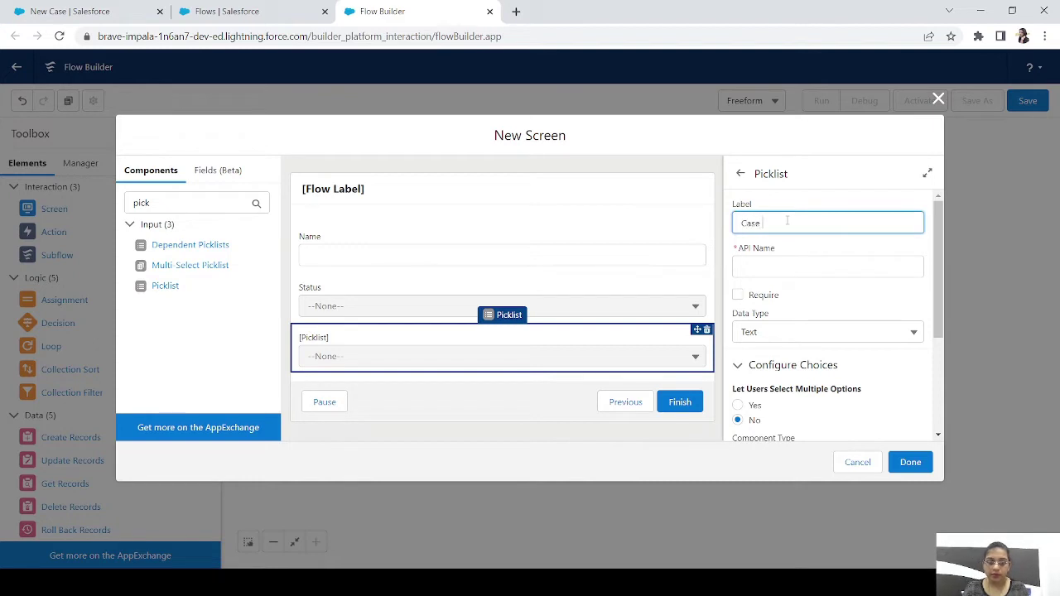
type(" Or")
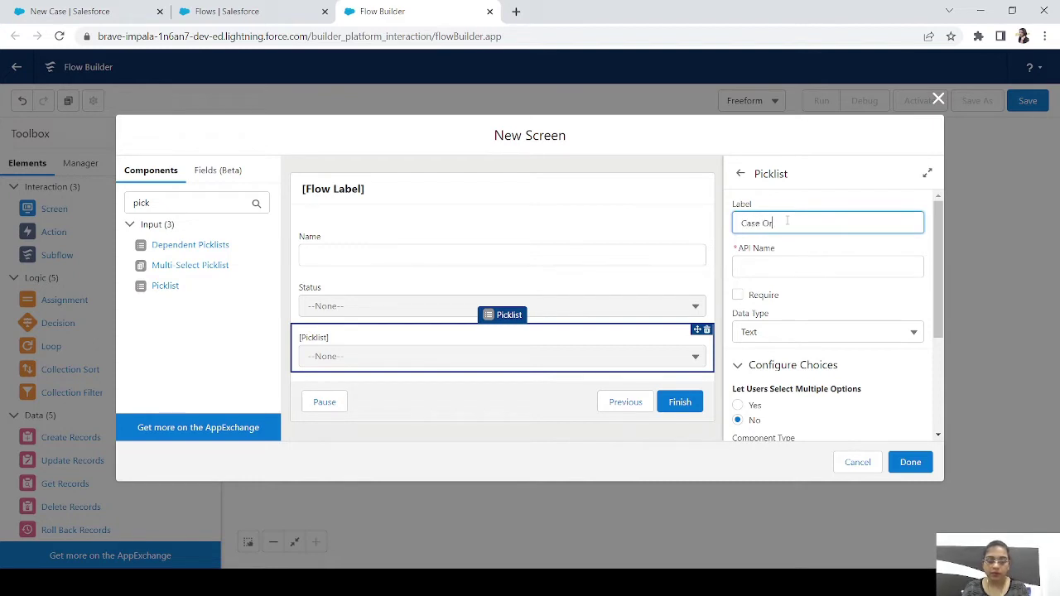
type("igin")
key("Tab")
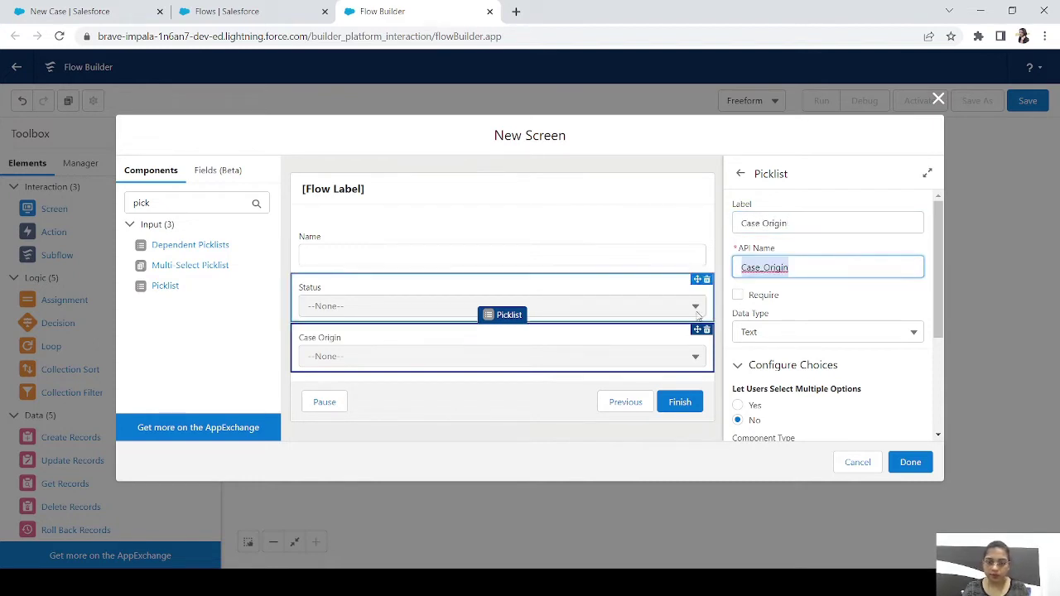
Step: Make both the Case Origin and Status picklists required
left_click(936, 296)
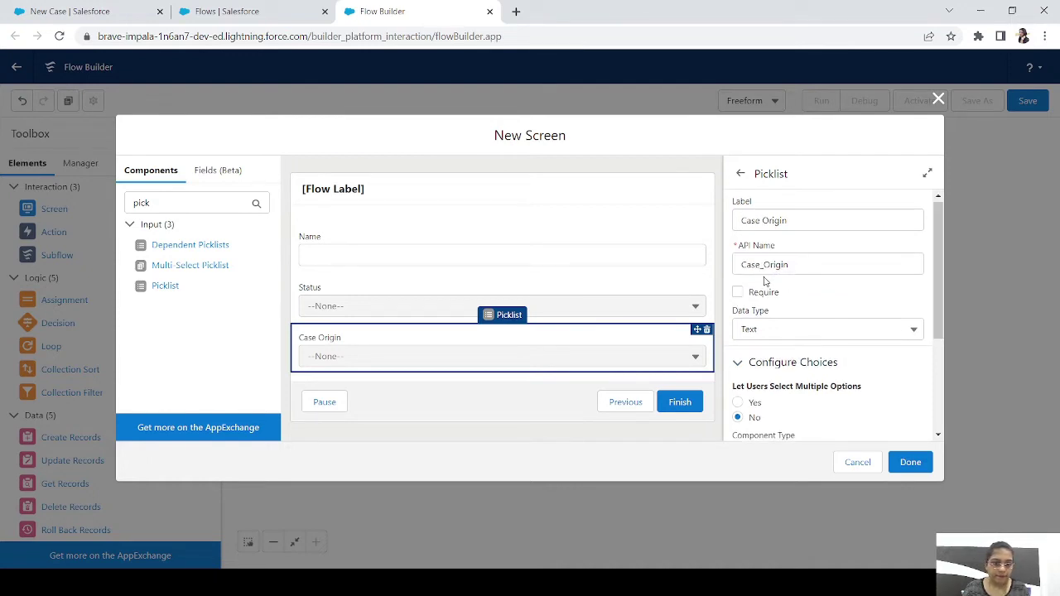
left_click(742, 296)
left_click(426, 303)
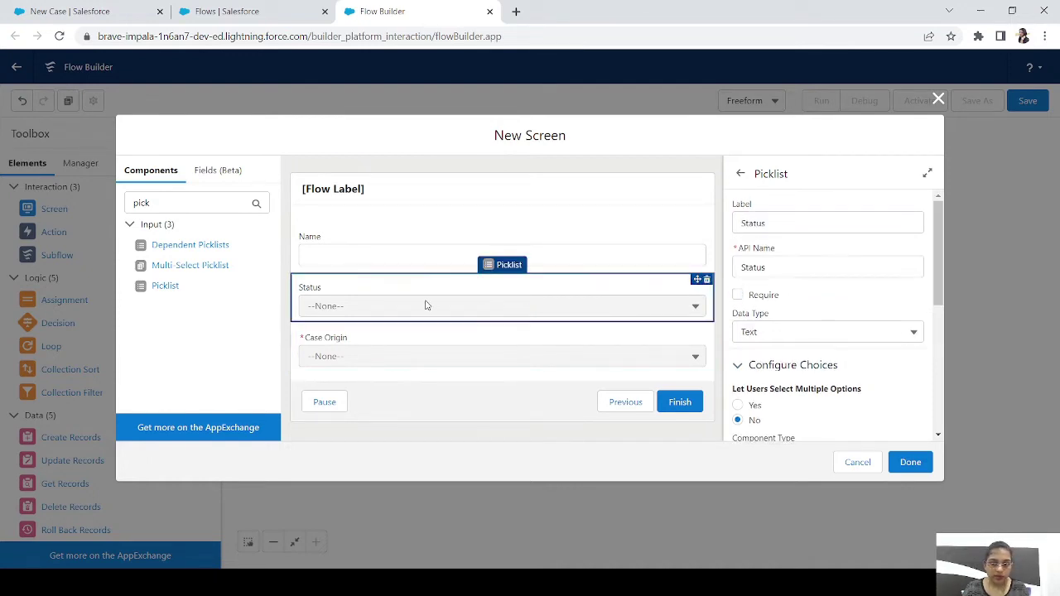
left_click(737, 294)
Step: Create Phone as the first choice of the Case Origin picklist, checking the Case Origin options in the New Case form
left_click(399, 361)
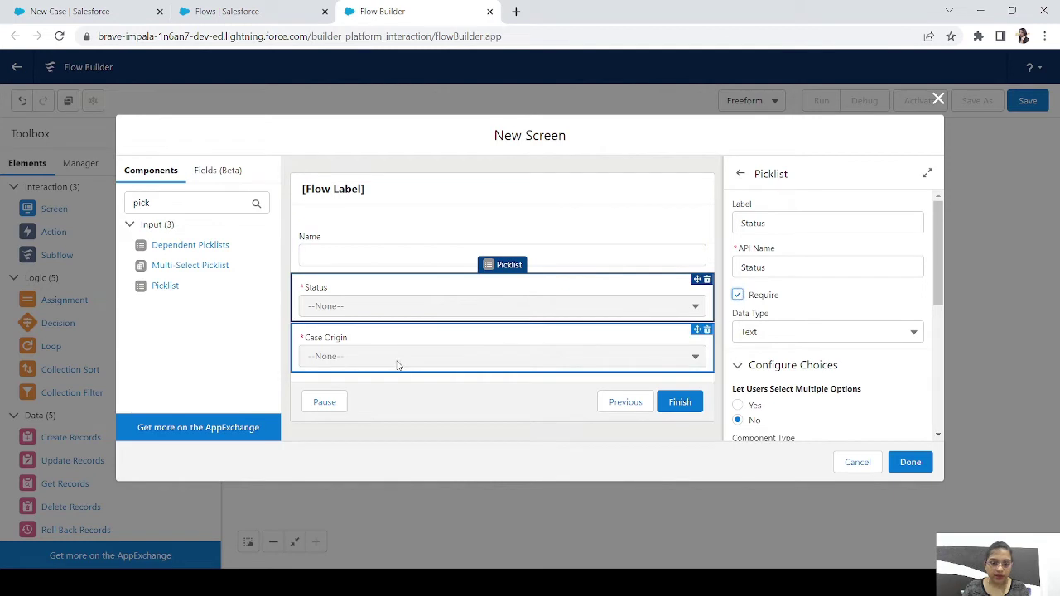
scroll(936, 390, "down", 3)
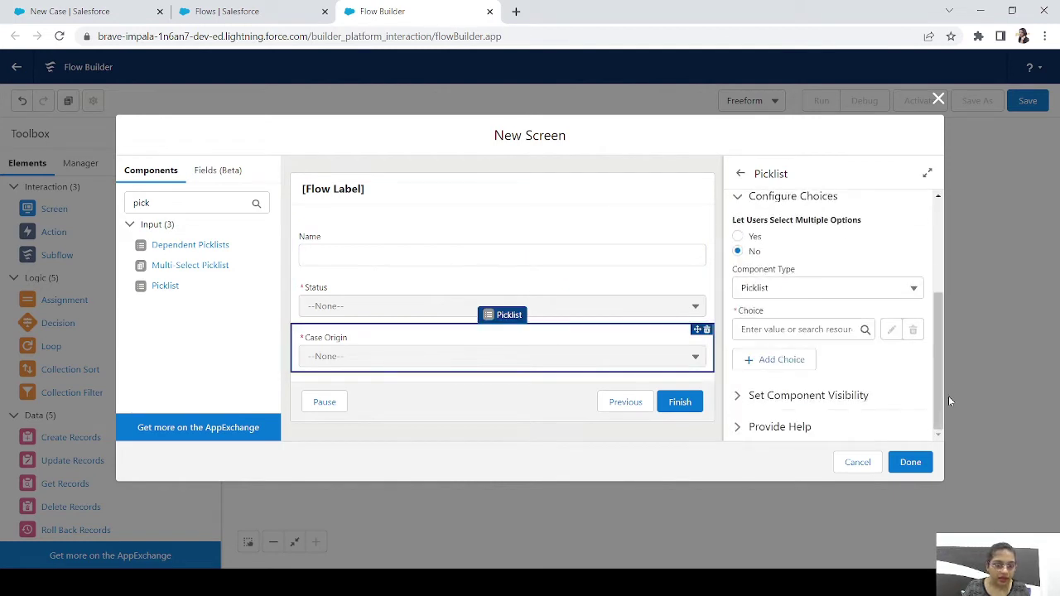
left_click(767, 330)
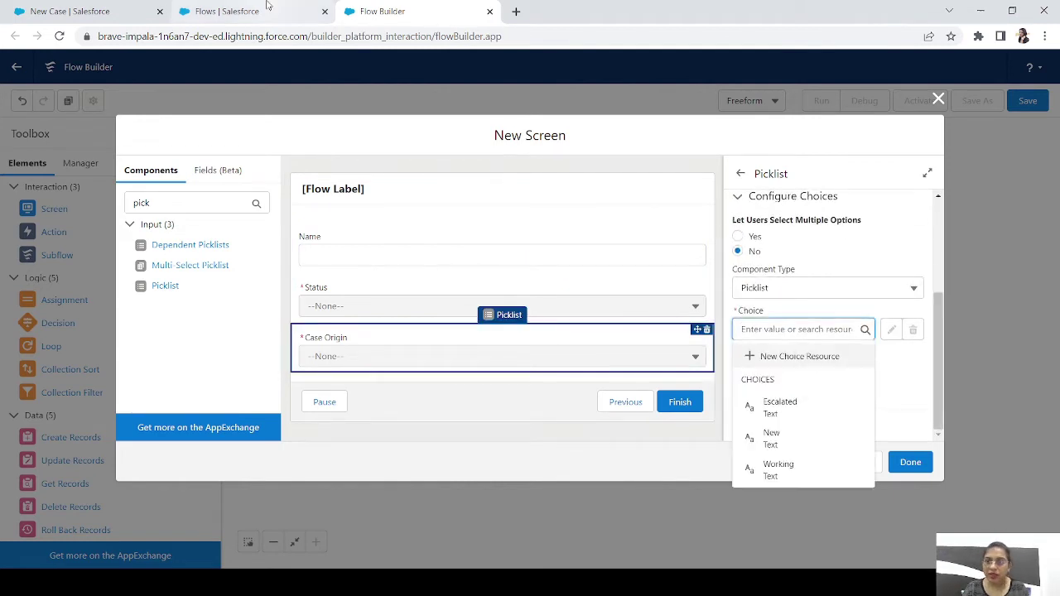
left_click(71, 11)
left_click(600, 303)
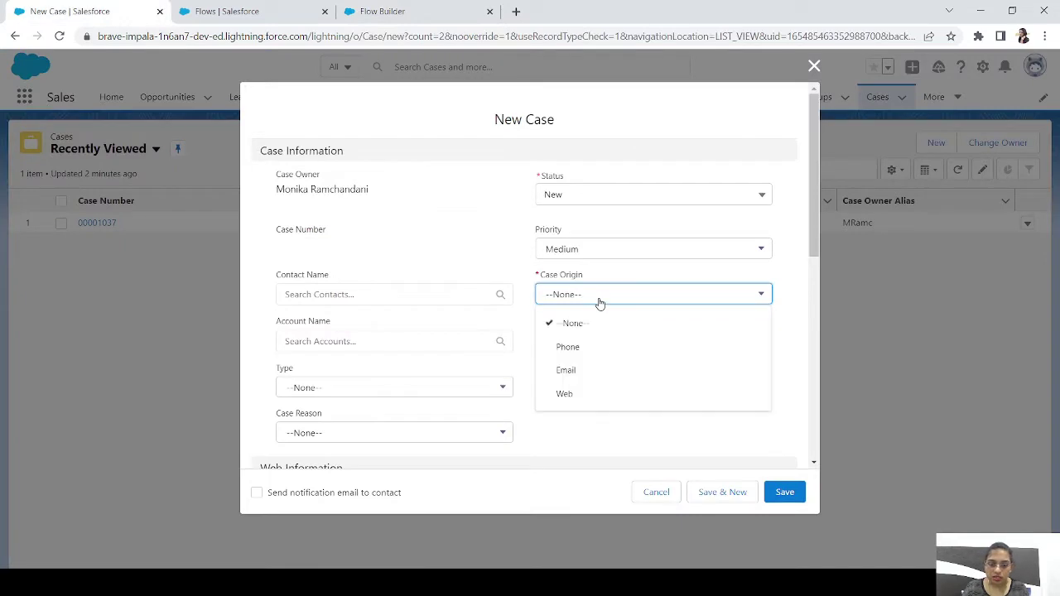
left_click(397, 10)
type("Phone")
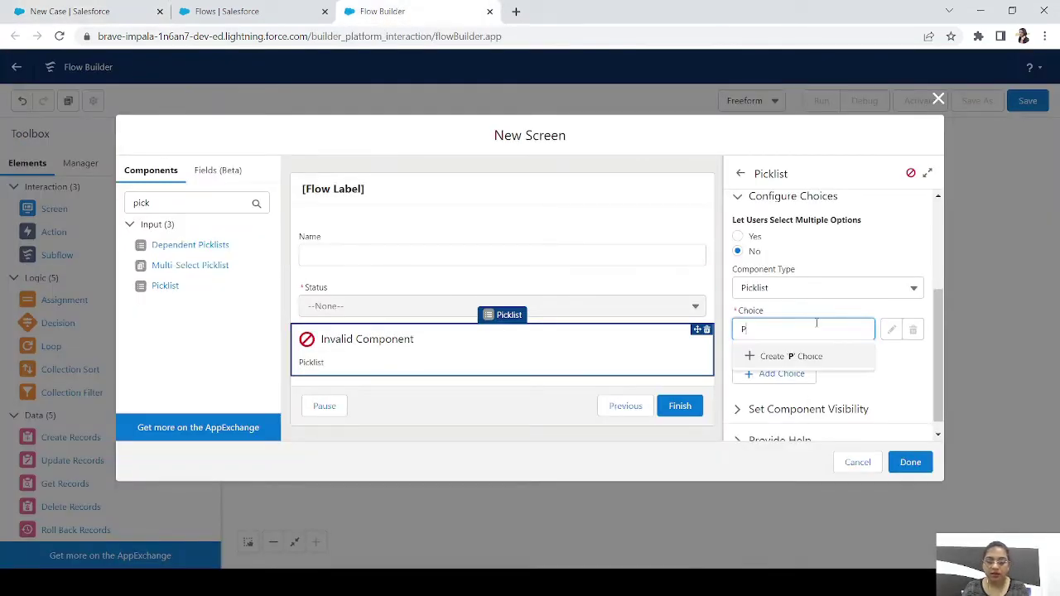
left_click(794, 360)
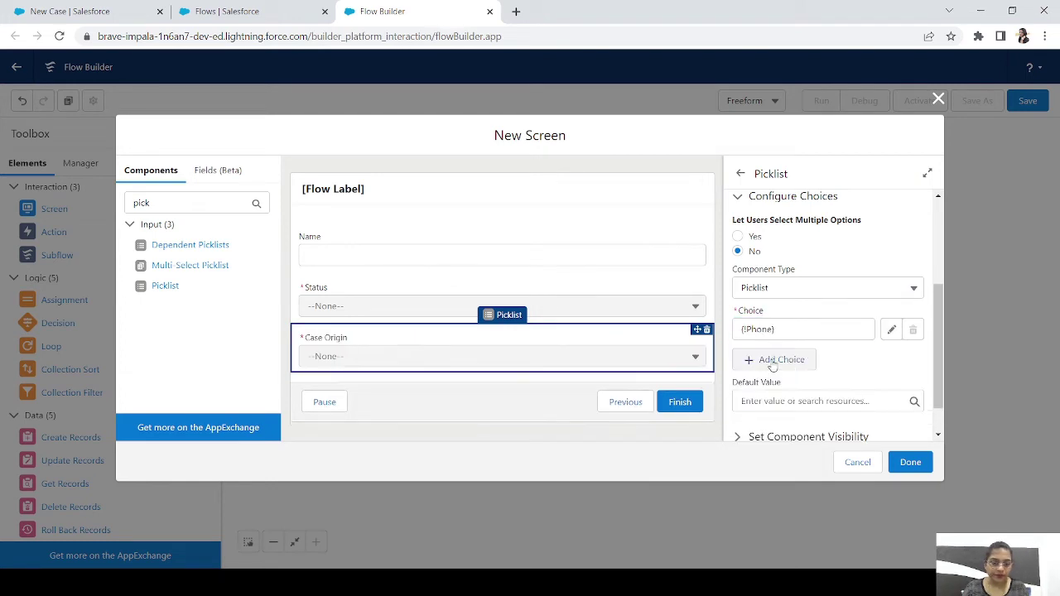
Step: Add a second choice named Email to the Case Origin picklist
left_click(768, 361)
left_click(770, 373)
type("Email")
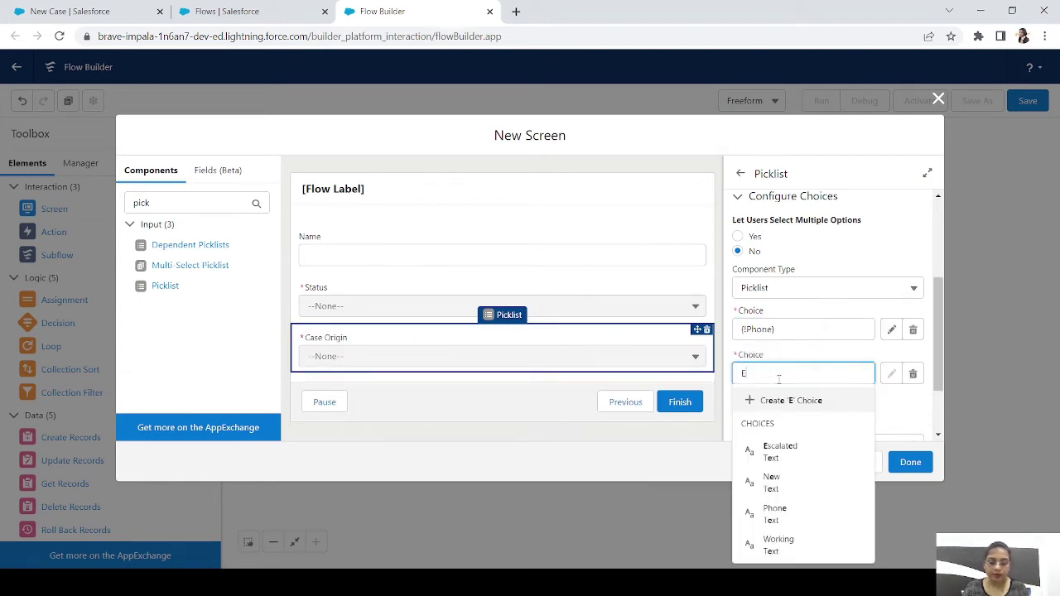
left_click(771, 400)
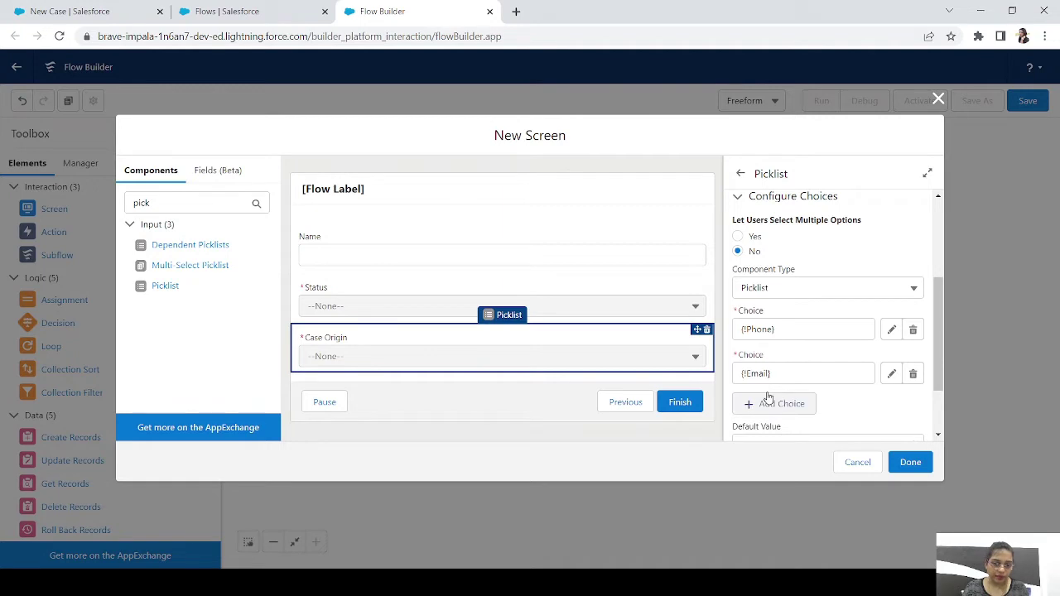
Step: Add a third choice named Web to the Case Origin picklist
left_click(767, 405)
left_click(758, 418)
type("We")
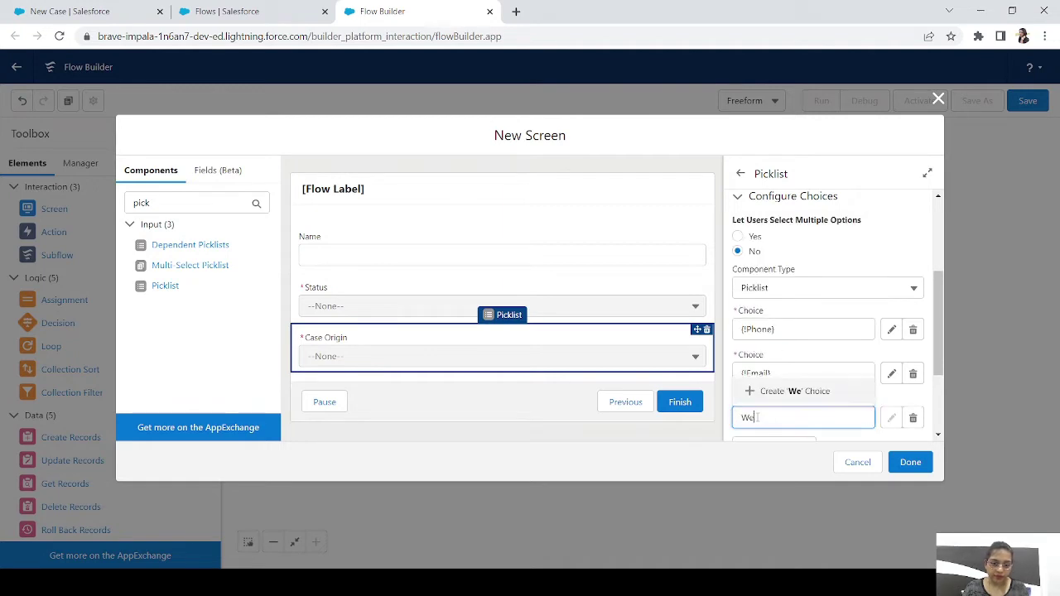
type("b")
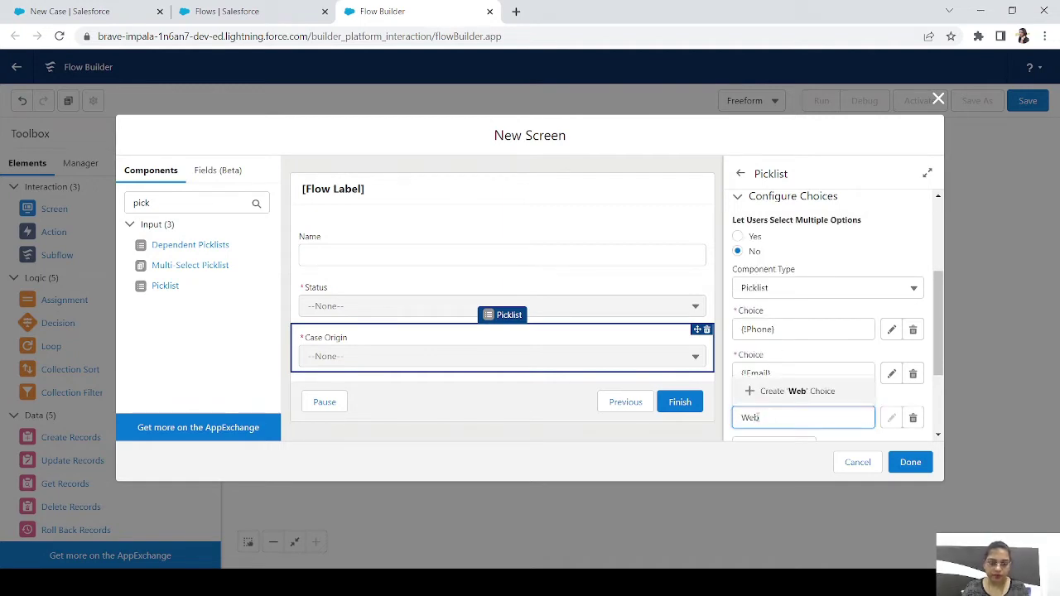
left_click(800, 393)
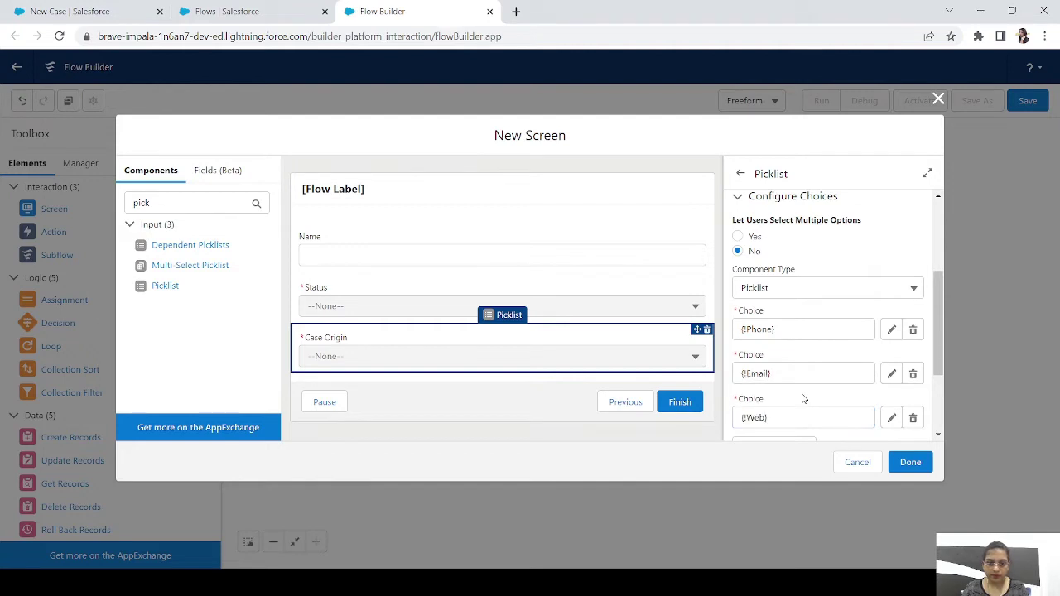
Step: Find the Checkbox component and add it to the screen below Case Origin
left_click(462, 400)
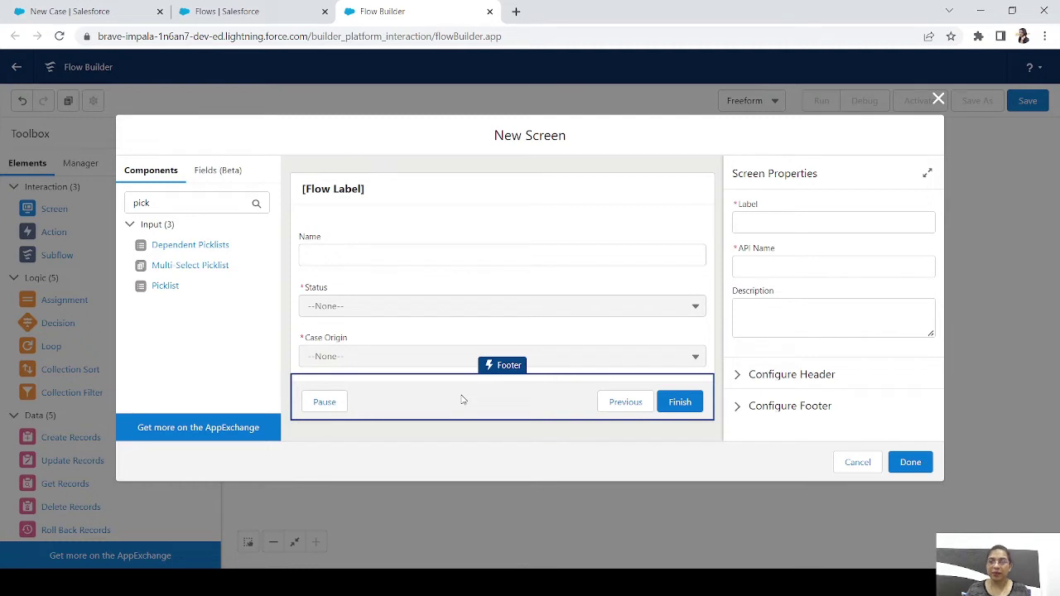
double_click(143, 203)
type("c")
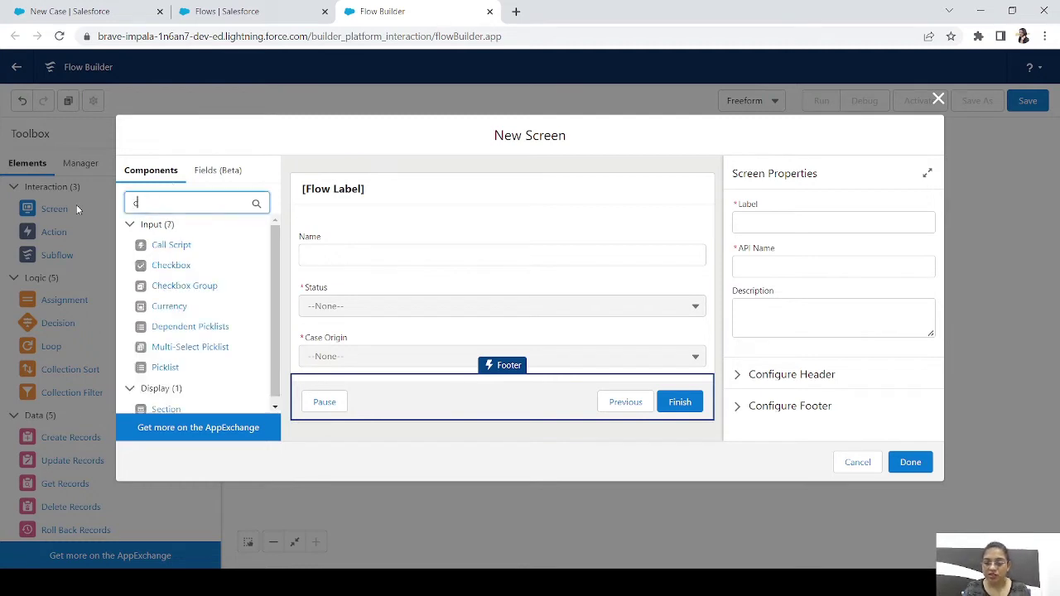
type("heck")
left_click_drag(174, 244, 311, 377)
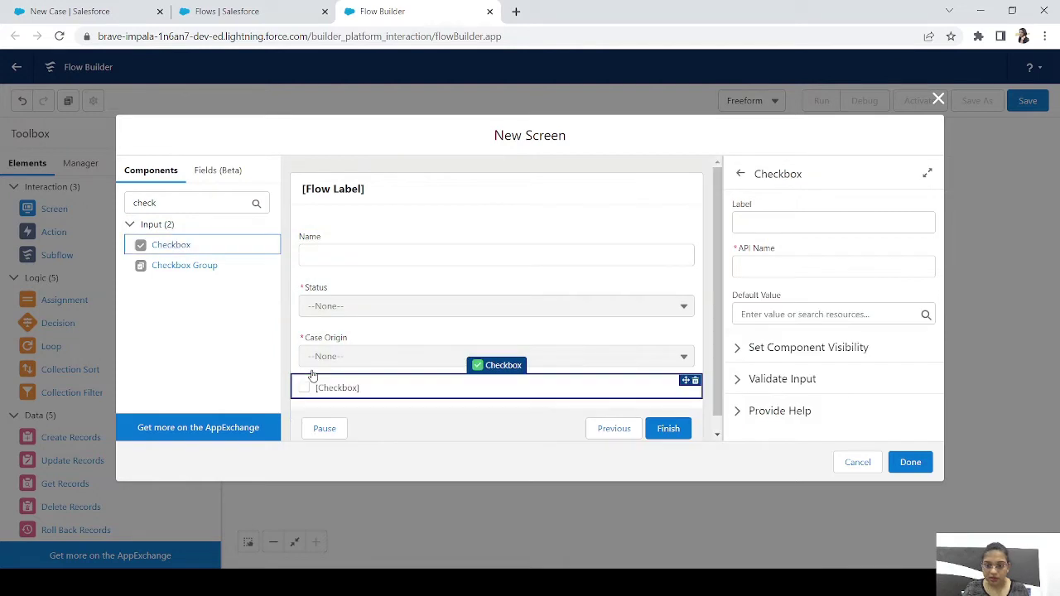
Step: Label the new checkbox "Attachment?" and give it the API name Attachment
left_click(773, 228)
type("Attac")
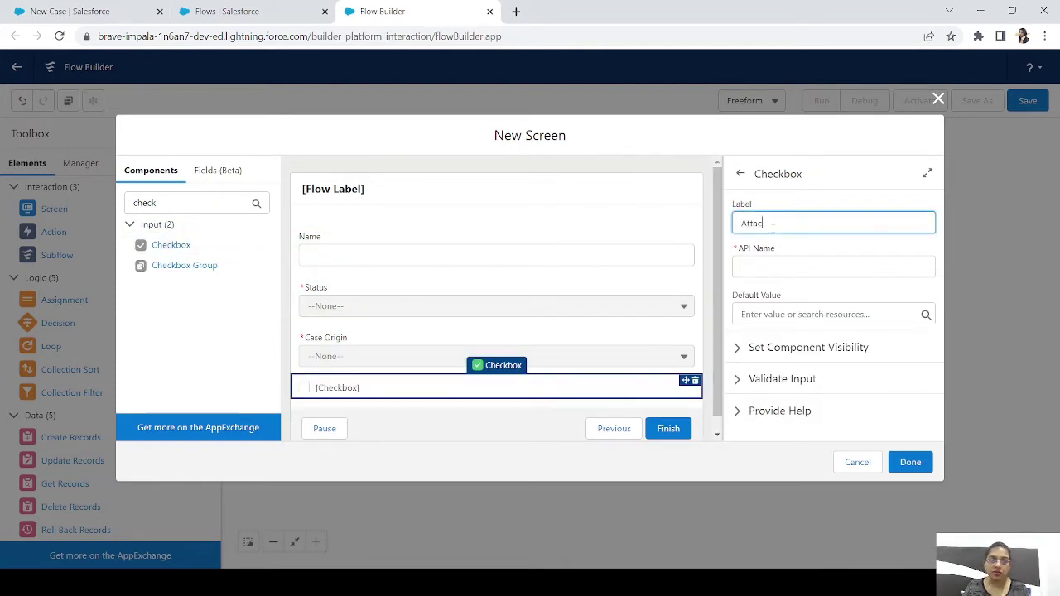
type("hment")
double_click(783, 267)
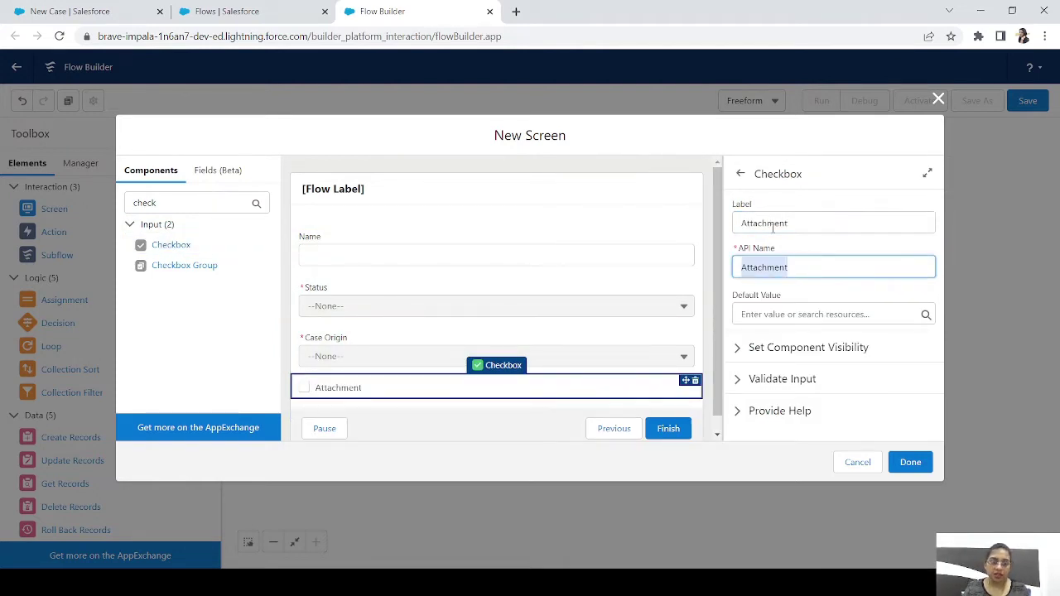
left_click(791, 316)
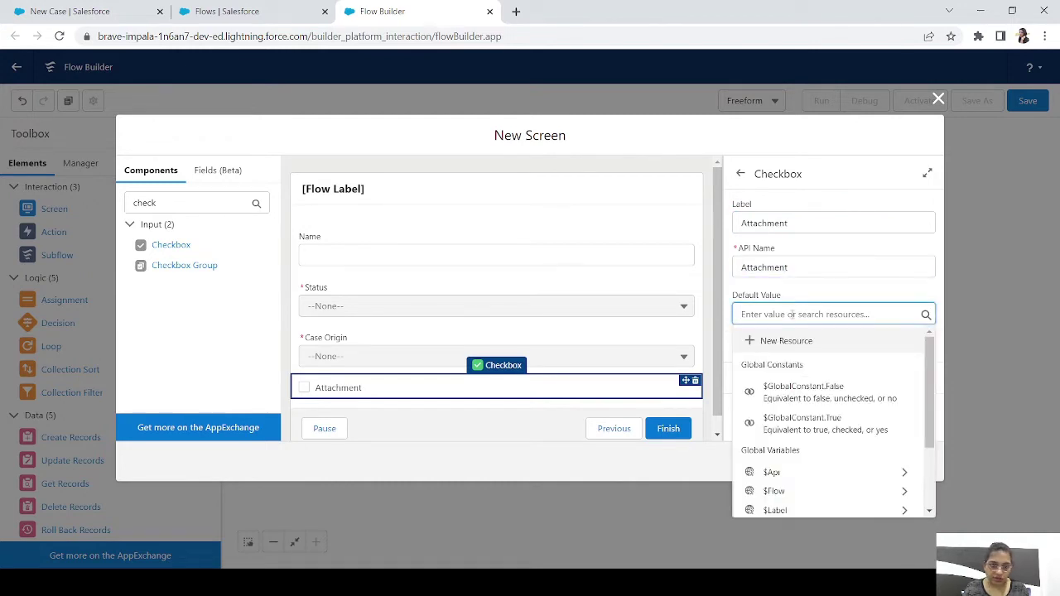
left_click(809, 223)
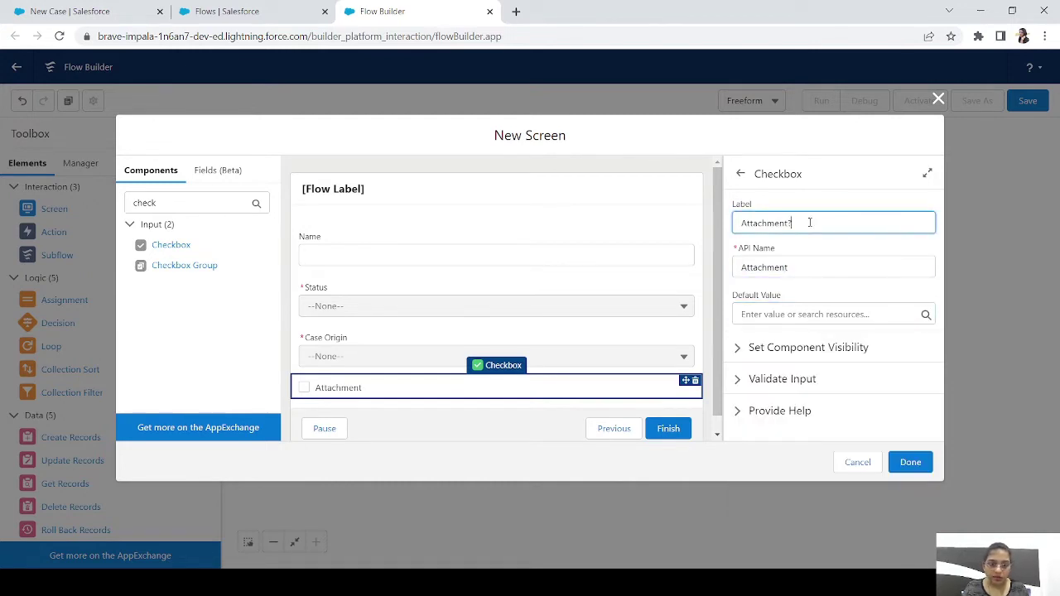
type("?")
key("Tab")
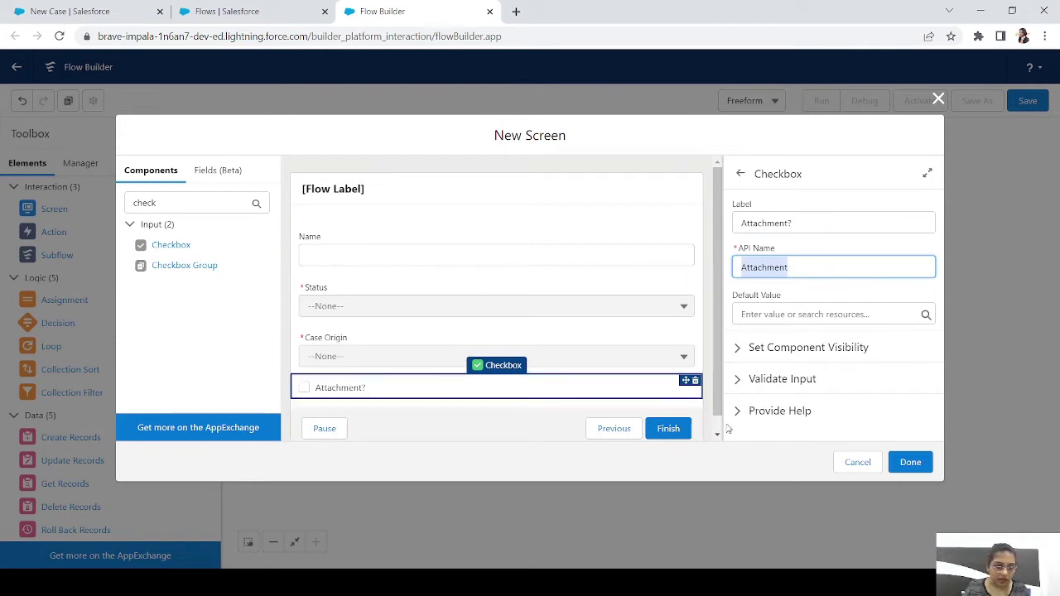
left_click(739, 382)
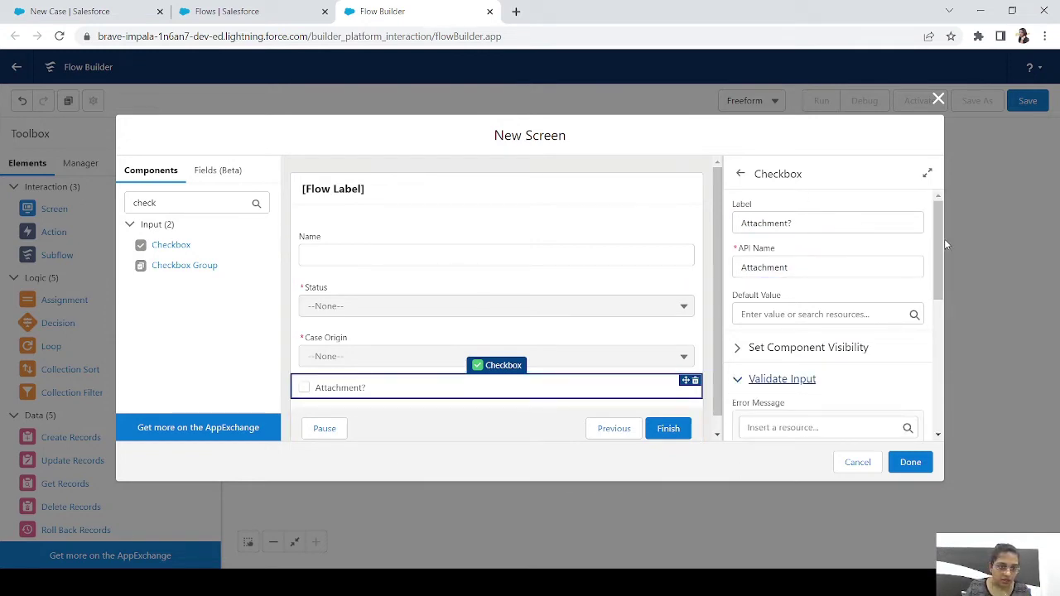
mouse_move(938, 255)
left_mouse_down()
mouse_move(957, 396)
mouse_move(935, 258)
left_mouse_up()
left_click(735, 362)
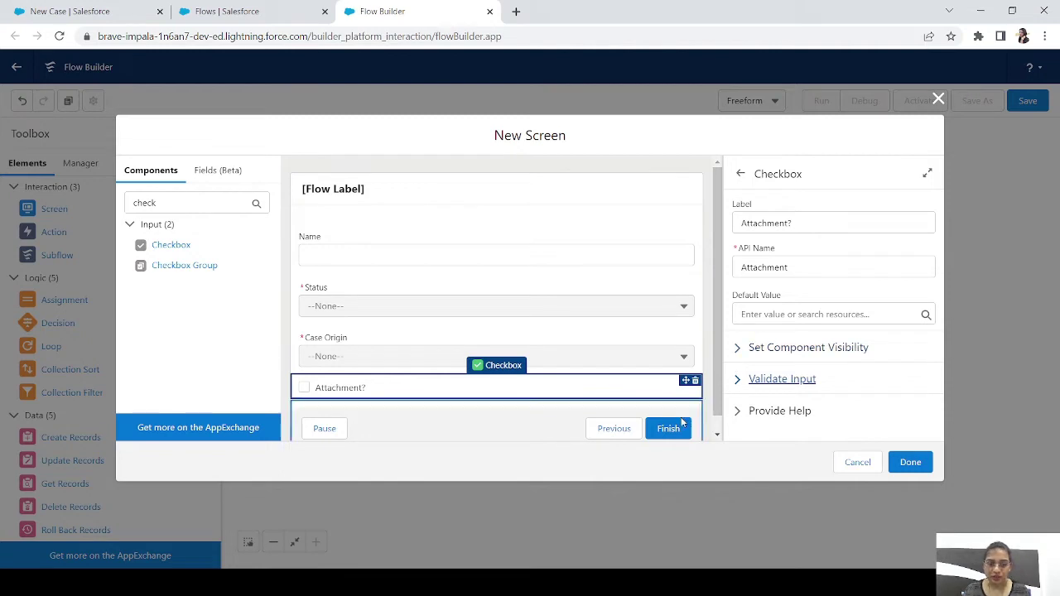
Step: Set the screen's label and API name to Case and finish the screen
left_click(911, 464)
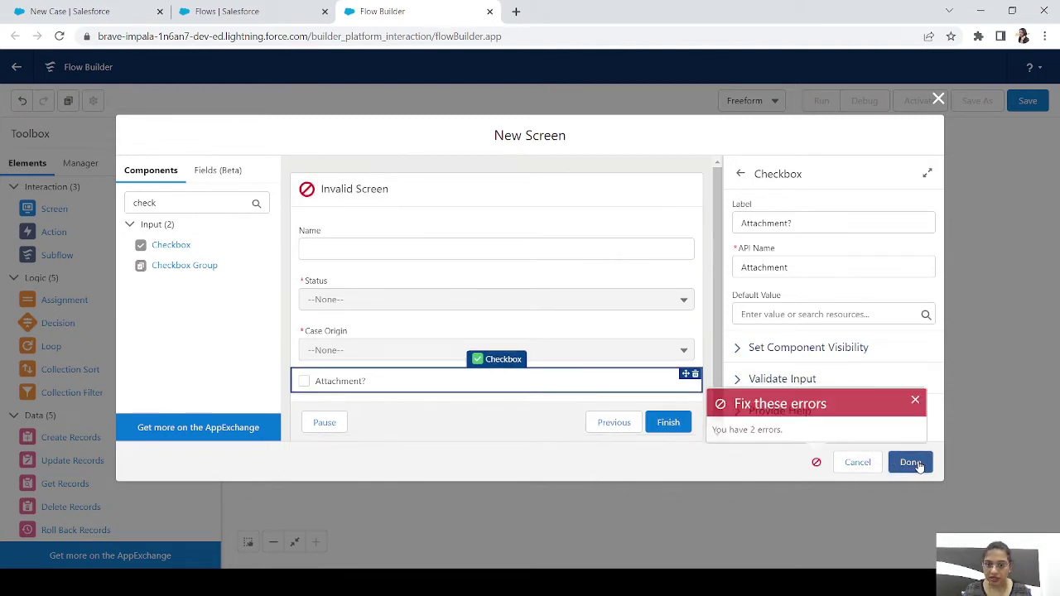
left_click(915, 401)
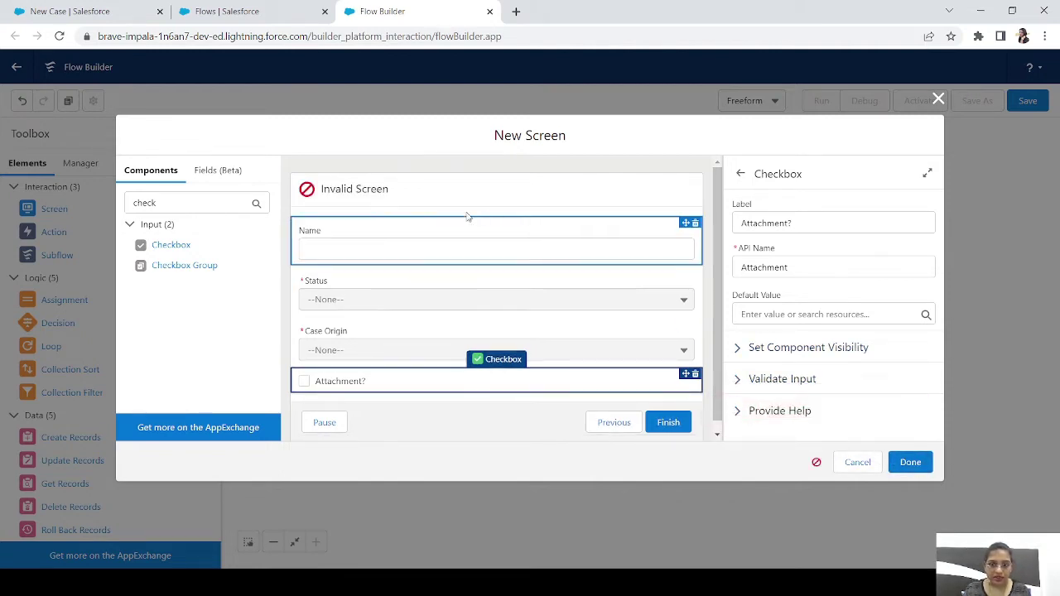
left_click(476, 192)
left_click(774, 221)
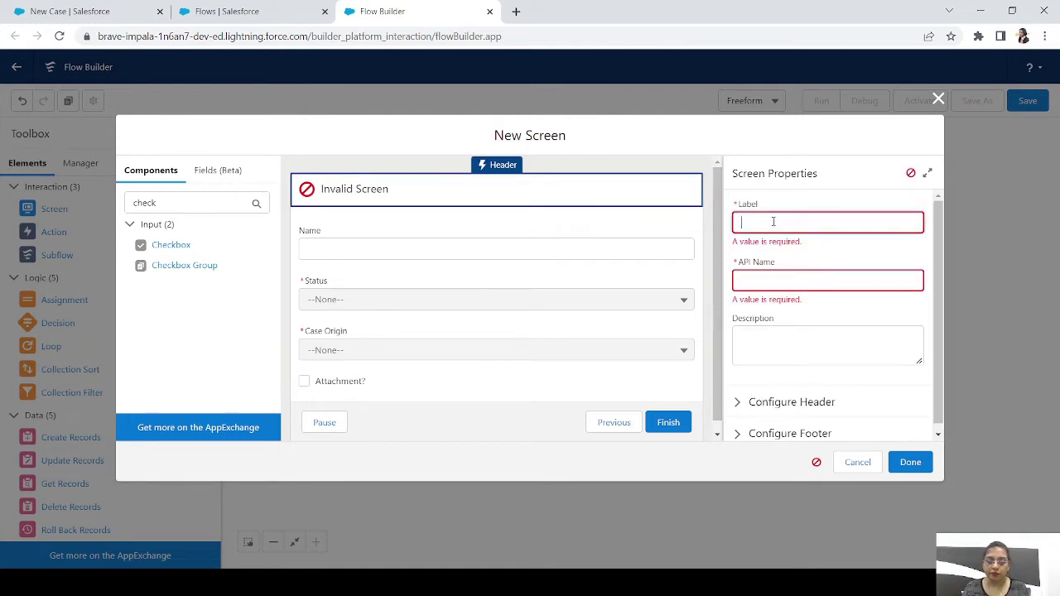
type("Case")
key("Tab")
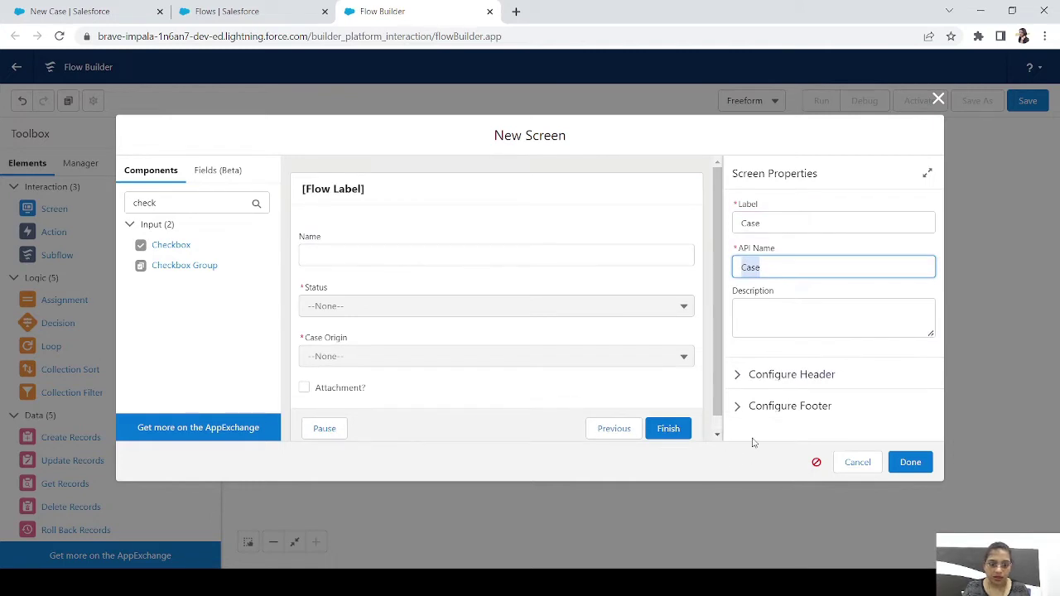
left_click(911, 464)
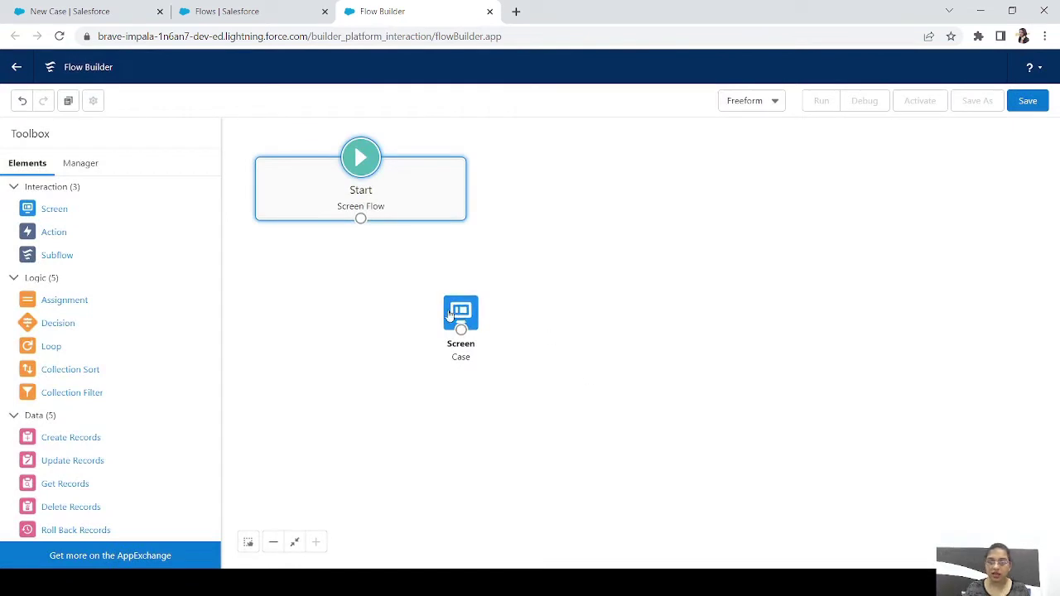
Step: Reposition the Case screen element on the canvas and connect the Start element to it
left_click_drag(461, 321, 401, 300)
left_click_drag(357, 218, 543, 267)
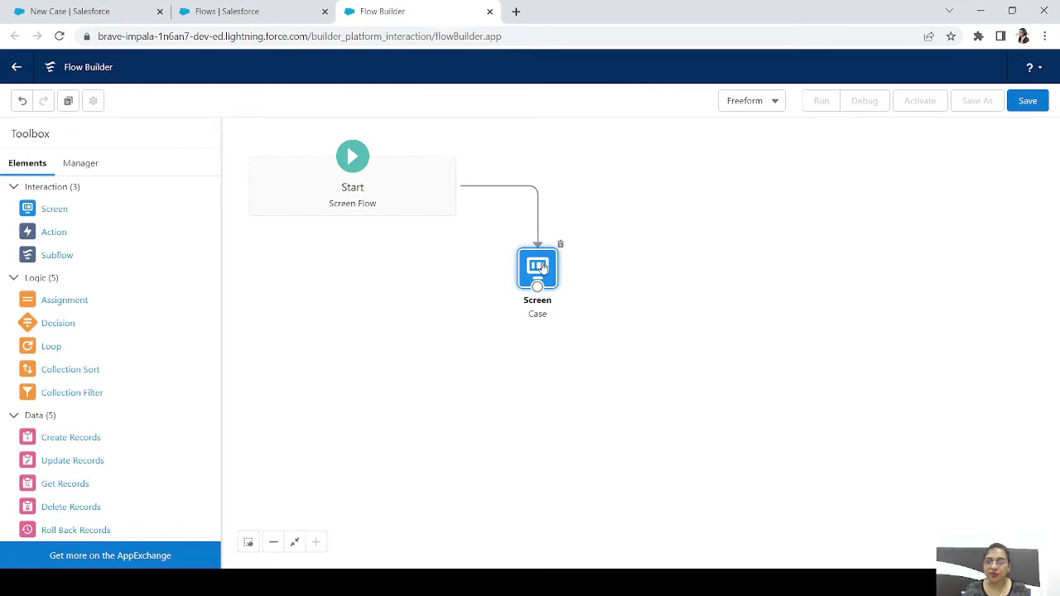
Step: Add a second Screen element below the Case screen and place a File Upload component on it
left_click_drag(52, 208, 632, 395)
left_click(165, 203)
type("f")
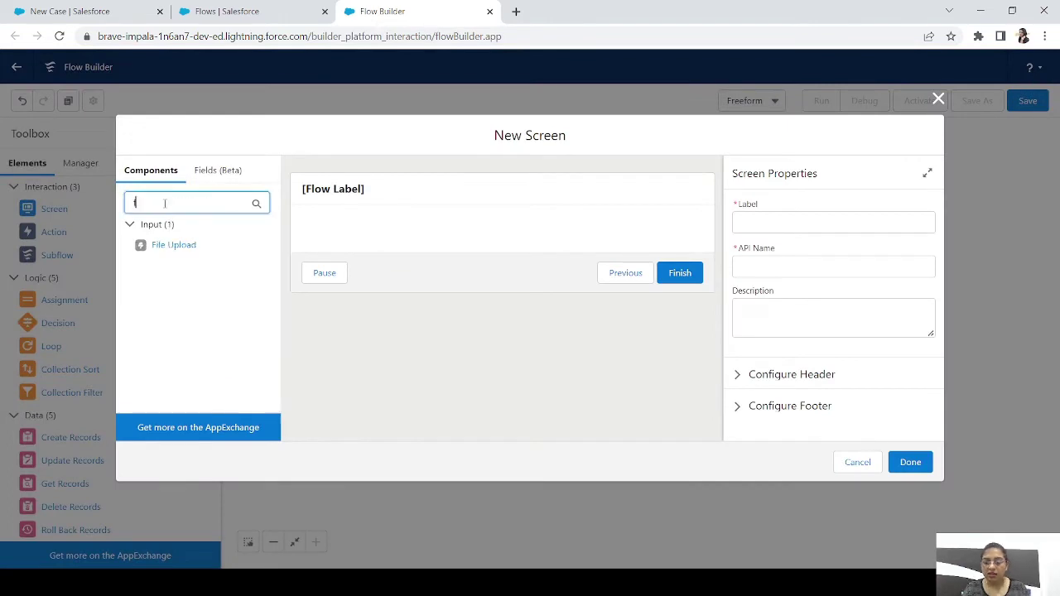
type("ile")
left_click_drag(185, 246, 343, 235)
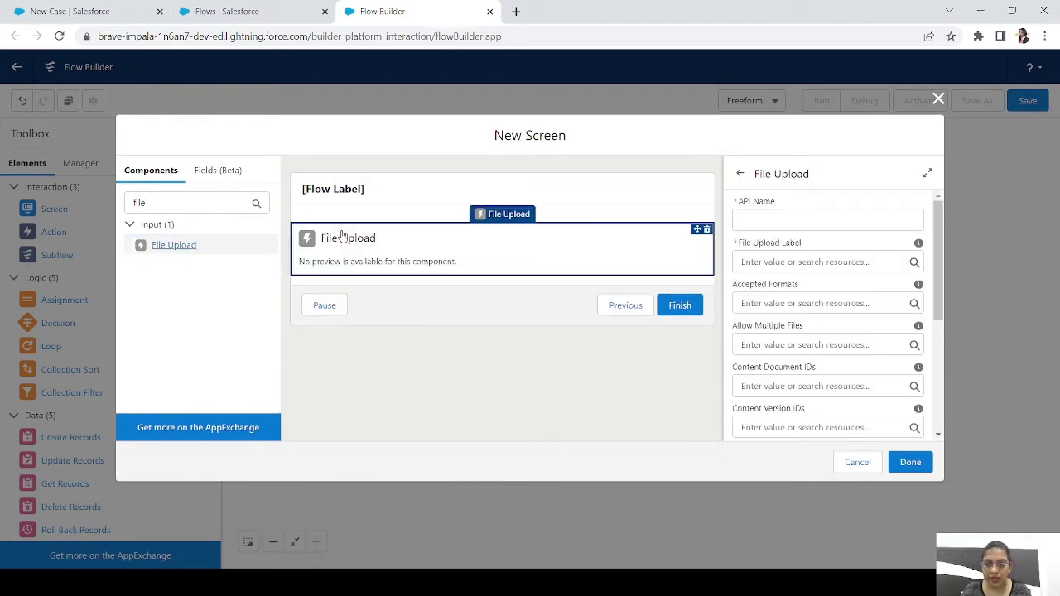
Step: Discard the unfinished File Upload screen and add a Create Records element labelled "Create Case" near the Case screen
left_click(938, 99)
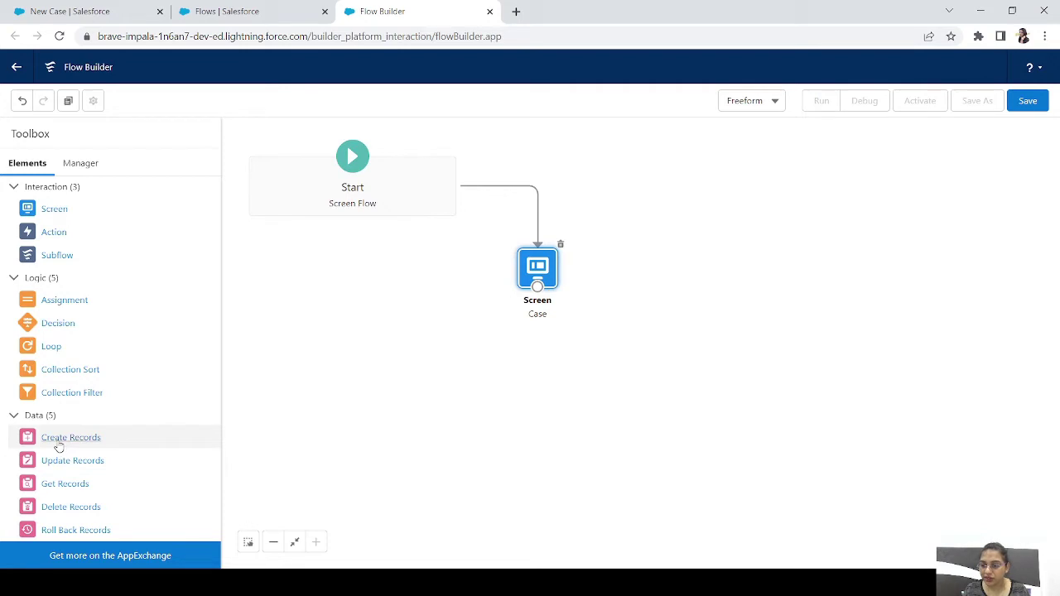
left_click_drag(59, 443, 618, 331)
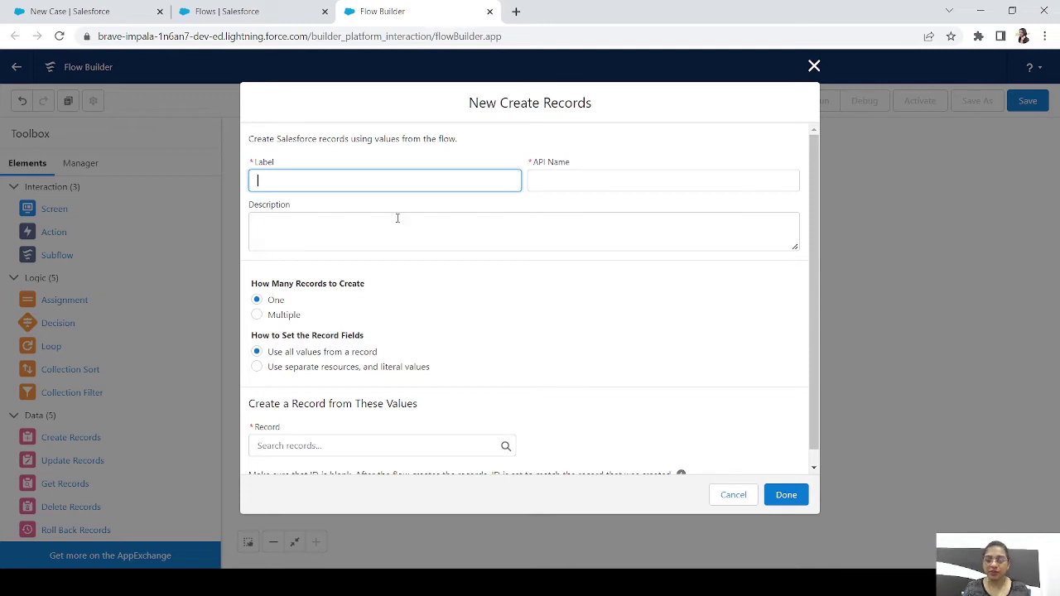
type("Create CASe")
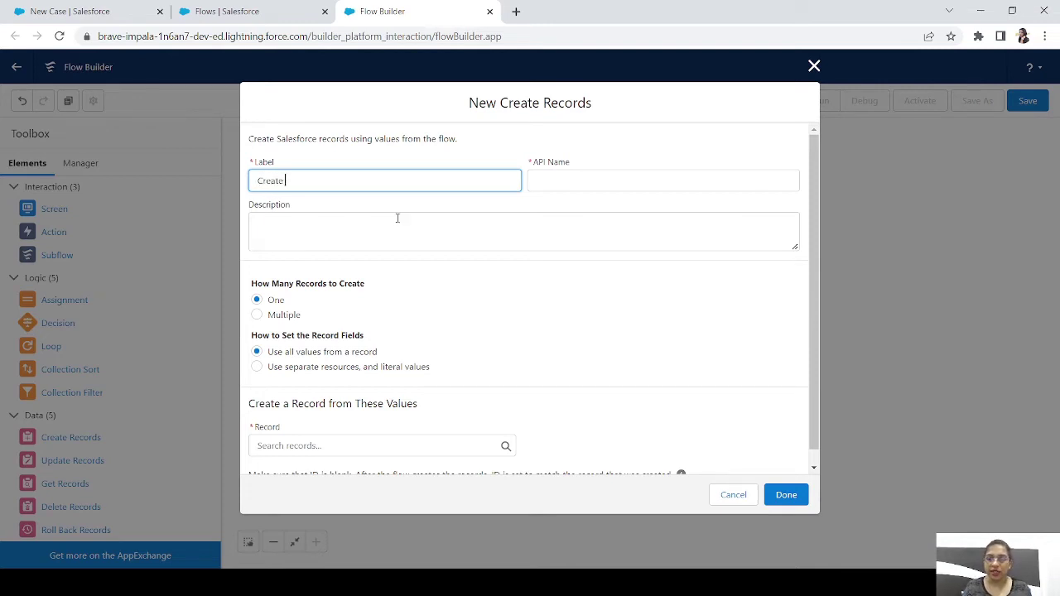
key("BackSpace")
key("BackSpace")
key("BackSpace")
type("ase")
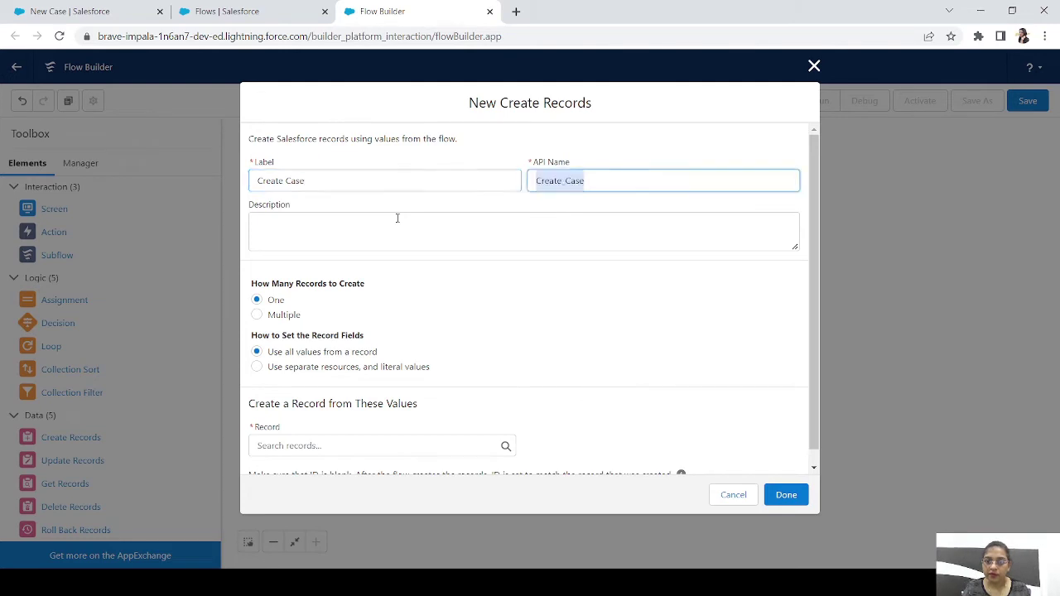
key("Tab")
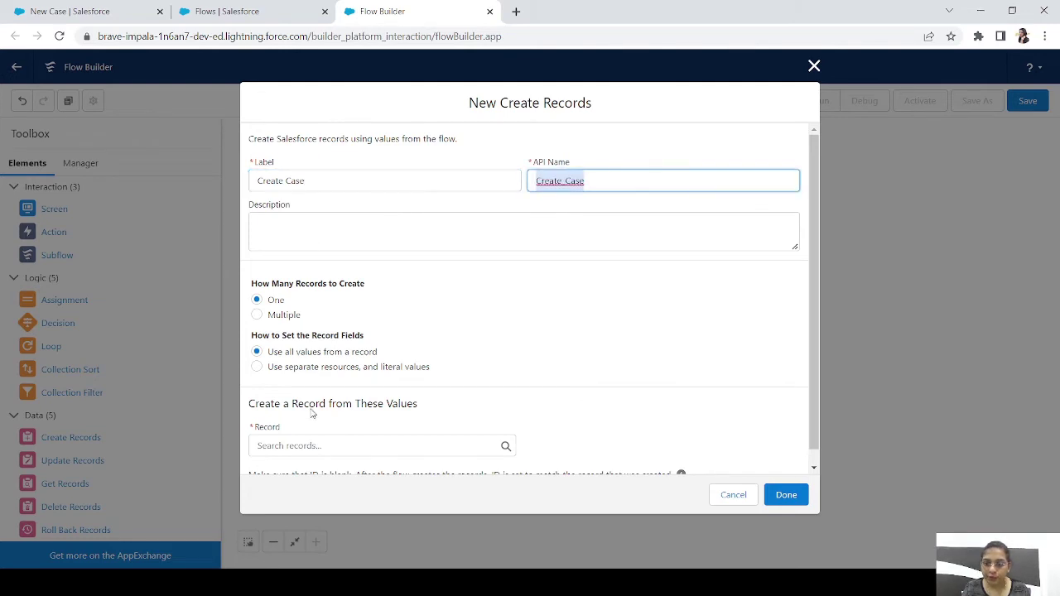
Step: Set the record fields to use separate resources and literal values, and choose Case as the object to create
left_click_drag(815, 370, 815, 386)
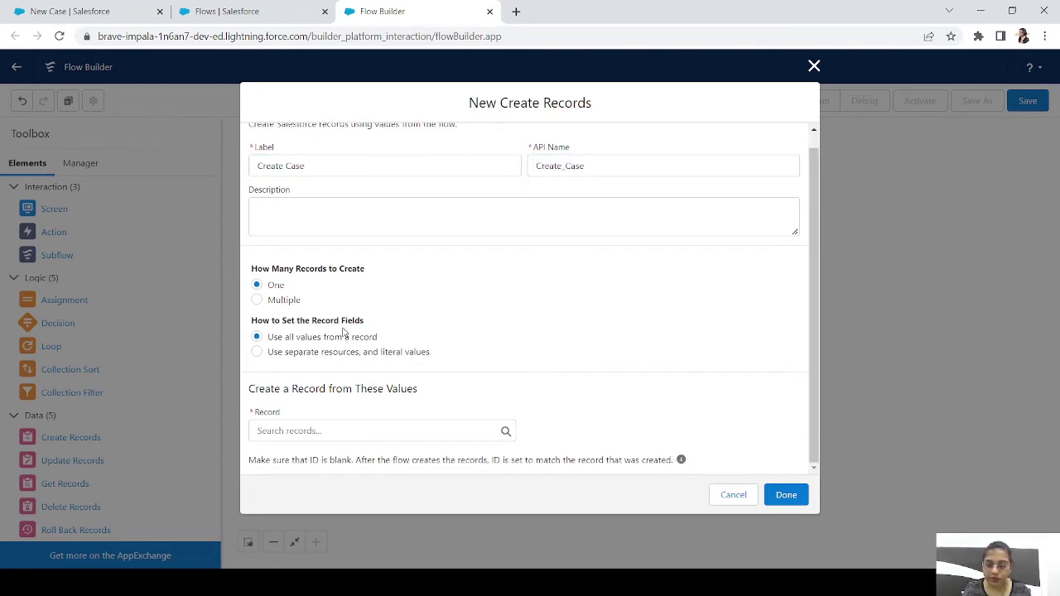
left_click(260, 354)
left_click(322, 454)
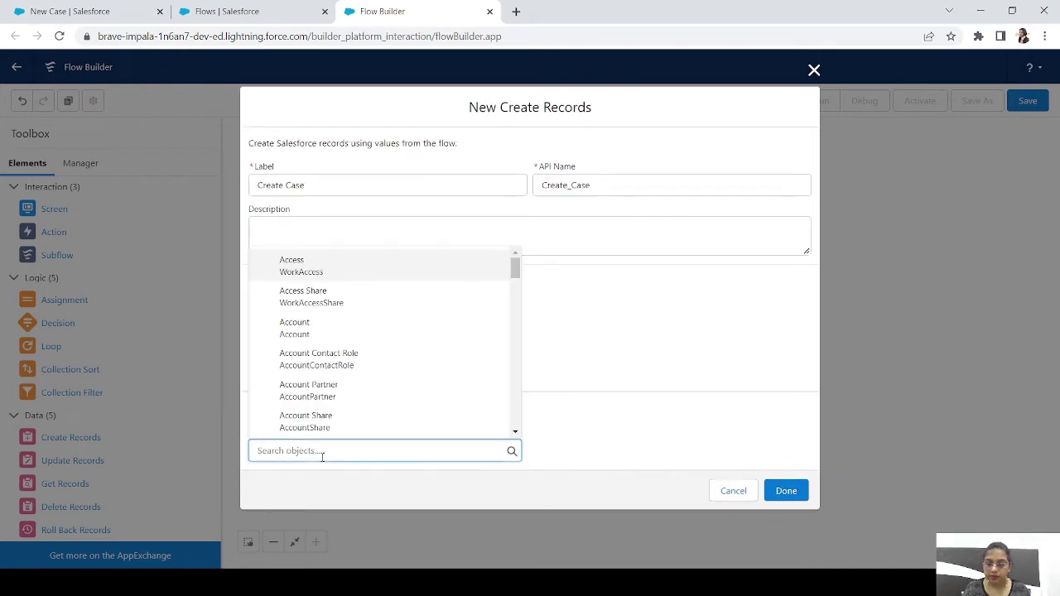
type("case")
left_click(291, 298)
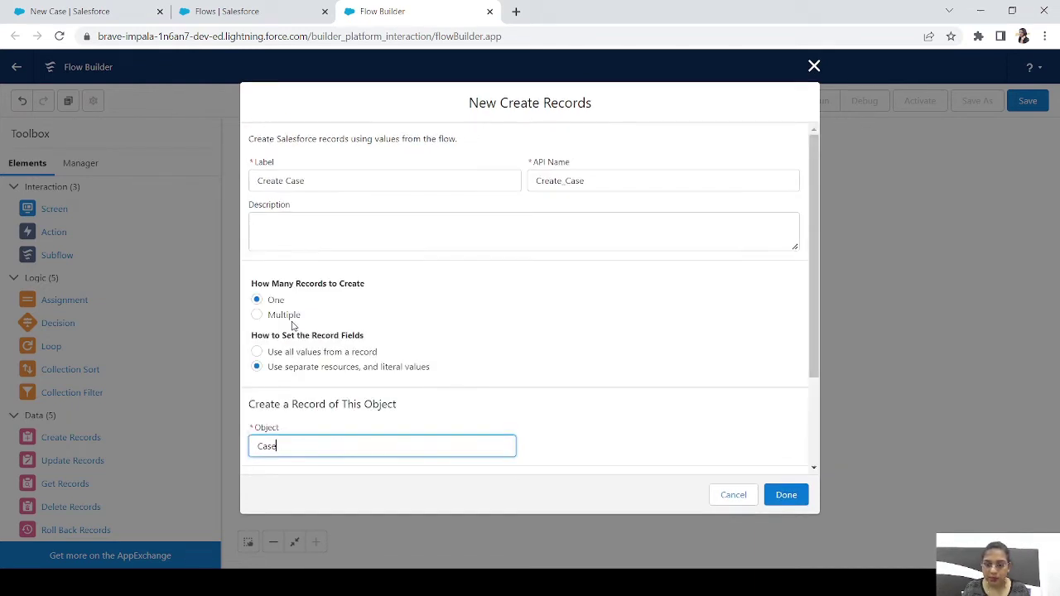
Step: Map the case's SuppliedName field to the Name screen component
left_click_drag(816, 328, 823, 456)
left_click(290, 401)
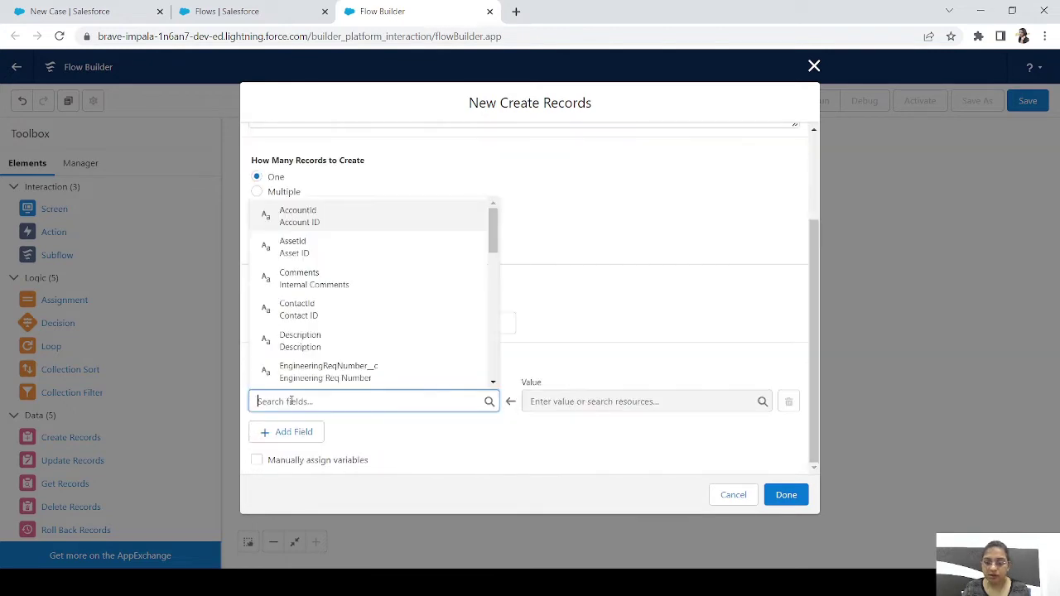
type("name")
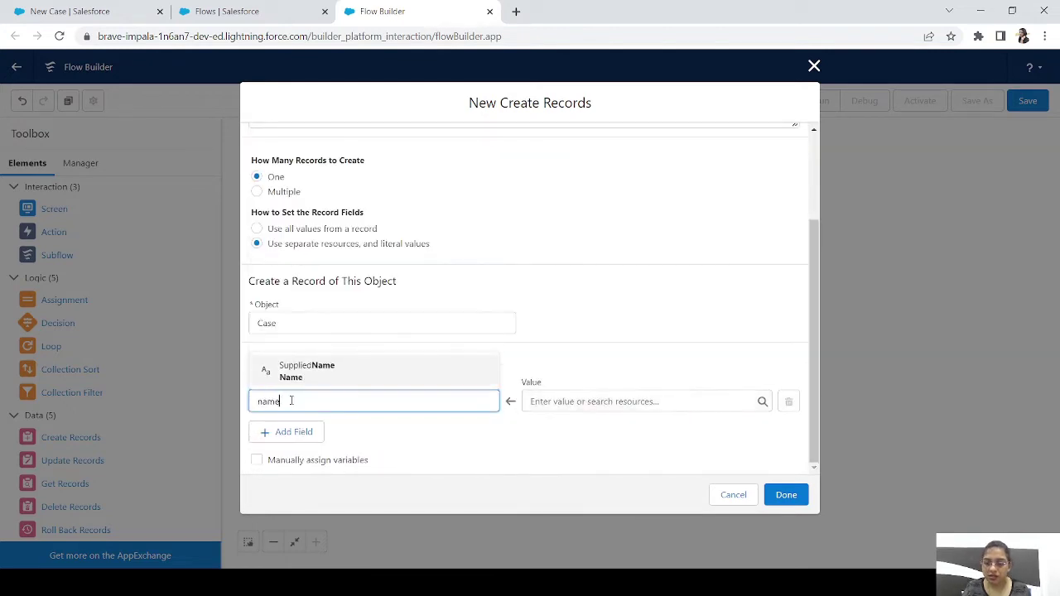
left_click(324, 370)
left_click(605, 403)
type("name")
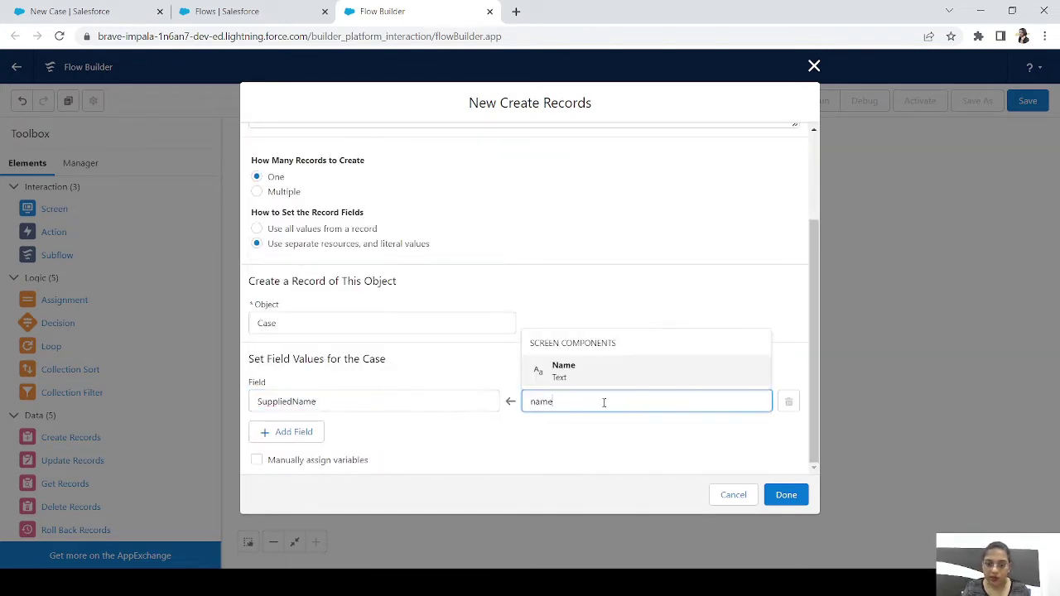
left_click(571, 374)
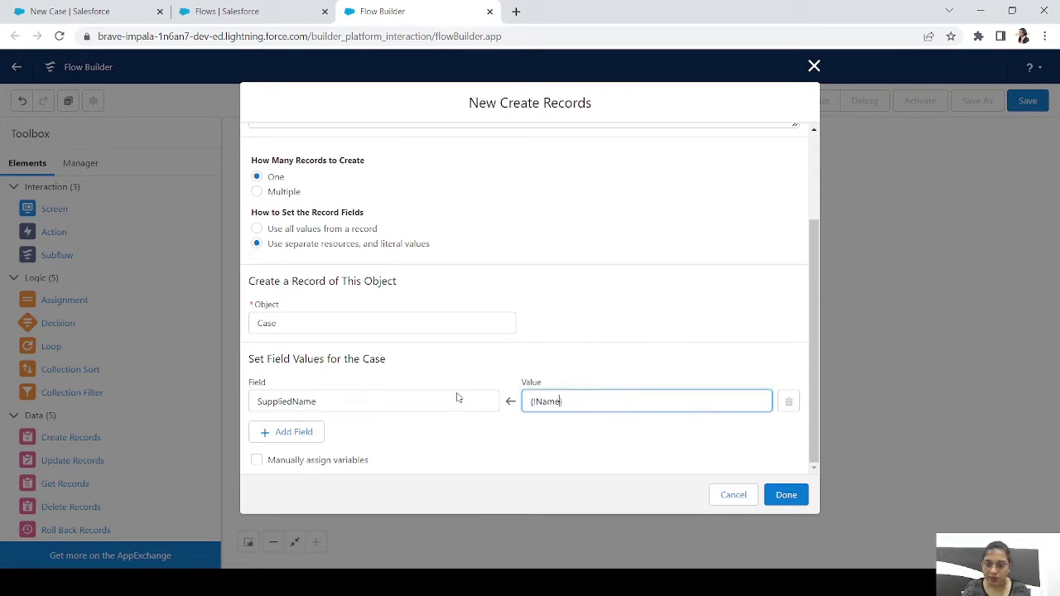
Step: Add a second field value that maps the case's Status field to the Status screen component
left_click(305, 432)
left_click(266, 446)
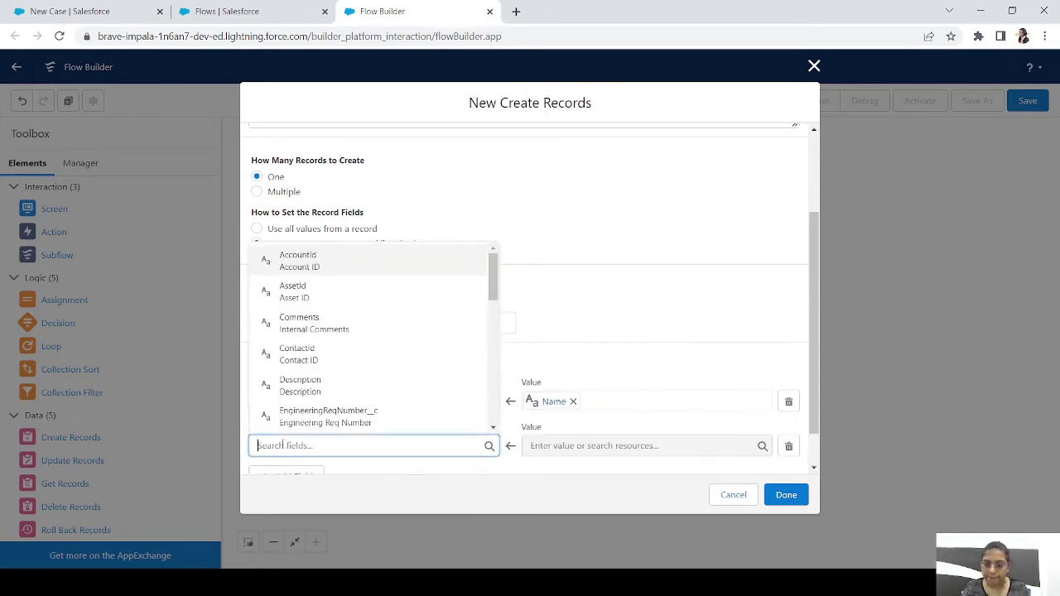
type("status")
left_click(305, 425)
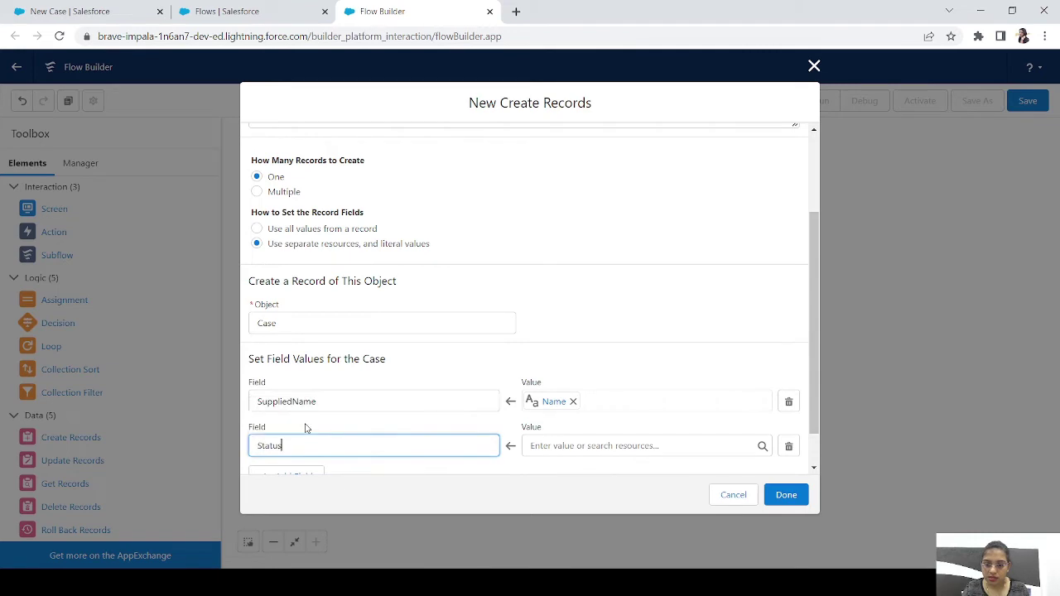
left_click(582, 445)
type("st")
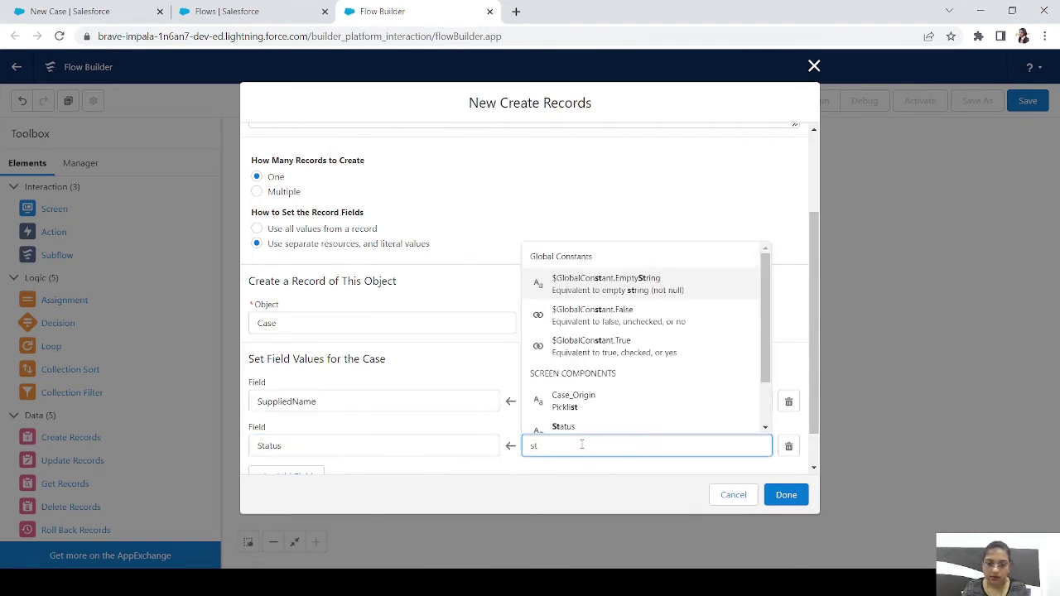
type("at")
left_click(561, 416)
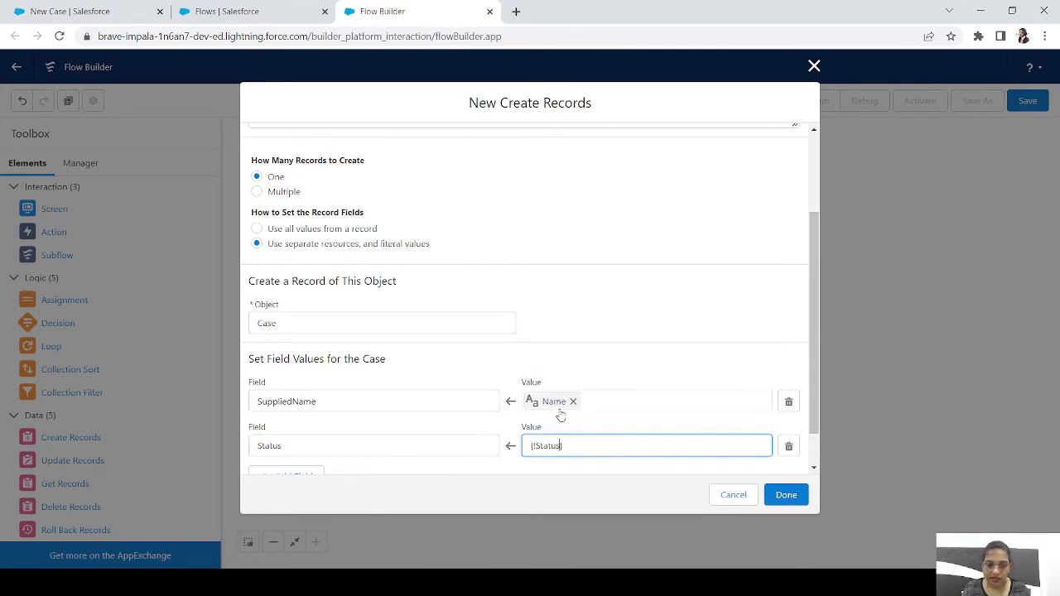
Step: Add a third field value that maps the case's Origin field to the Case_Origin screen component
scroll(816, 372, "down", 1)
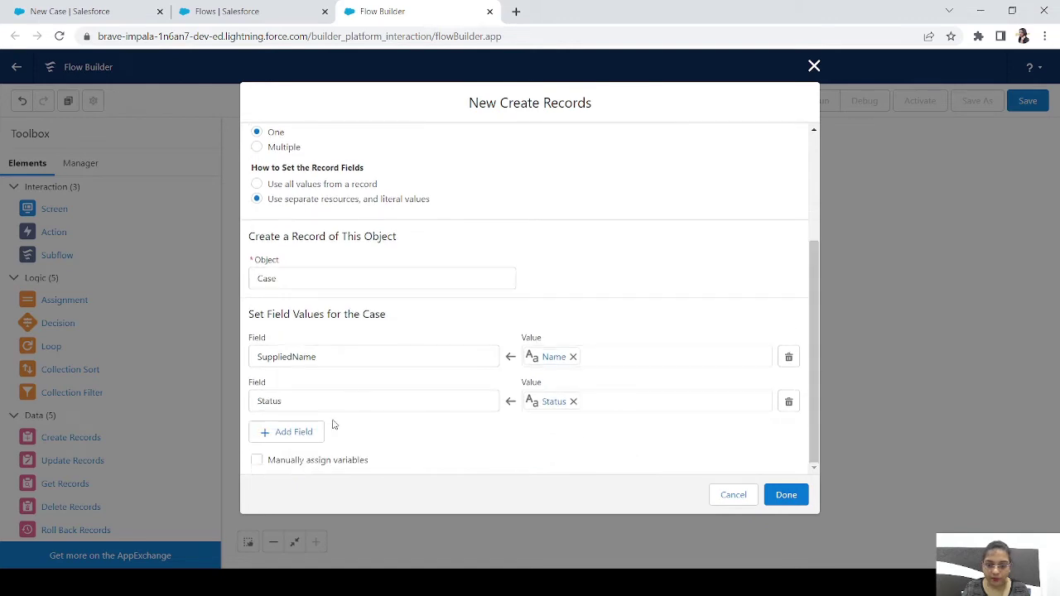
left_click(286, 431)
left_click(303, 444)
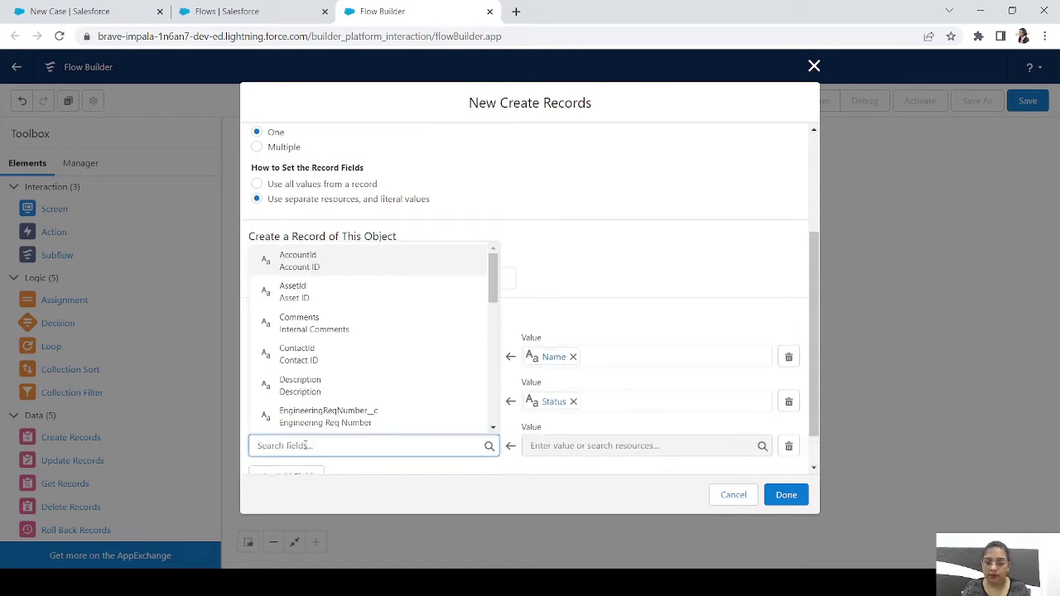
type("ori")
left_click(331, 385)
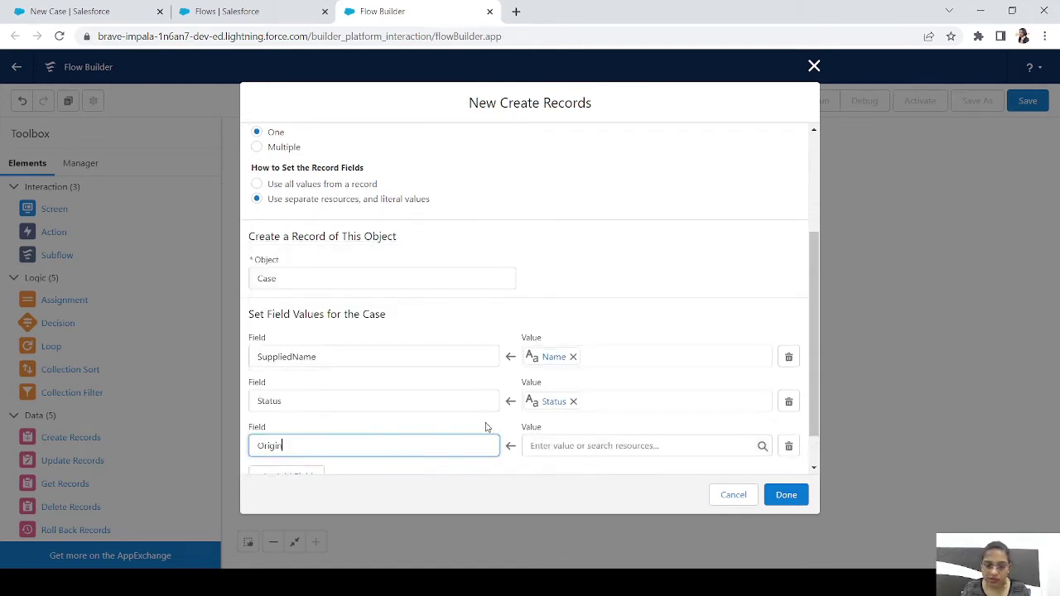
left_click(574, 447)
type("ori")
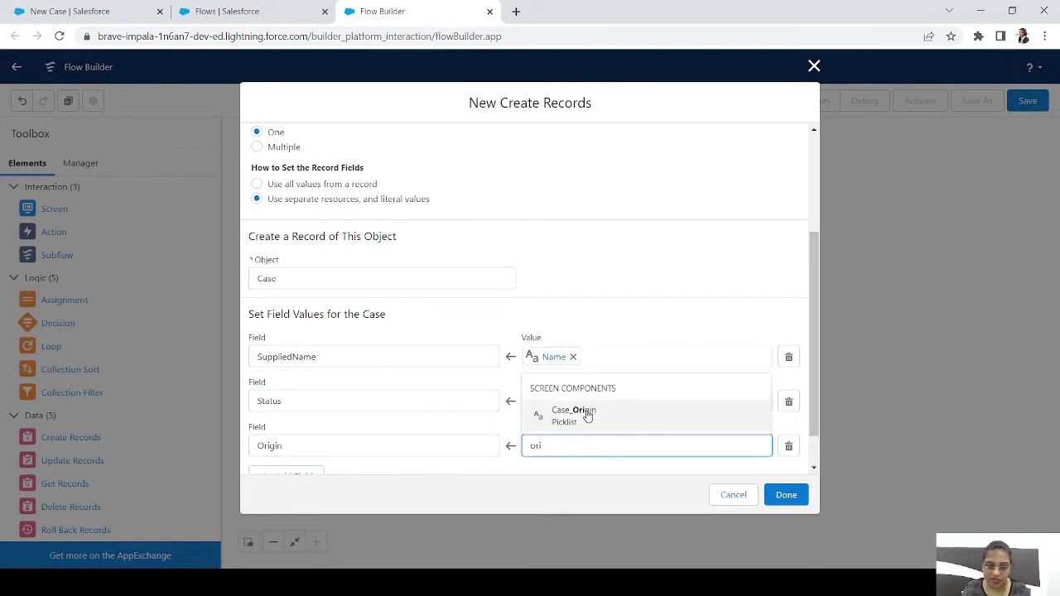
left_click(586, 414)
Step: Enable manual variable assignment and store the Case ID in a new Text variable with the API name caseId
left_click_drag(815, 357, 815, 384)
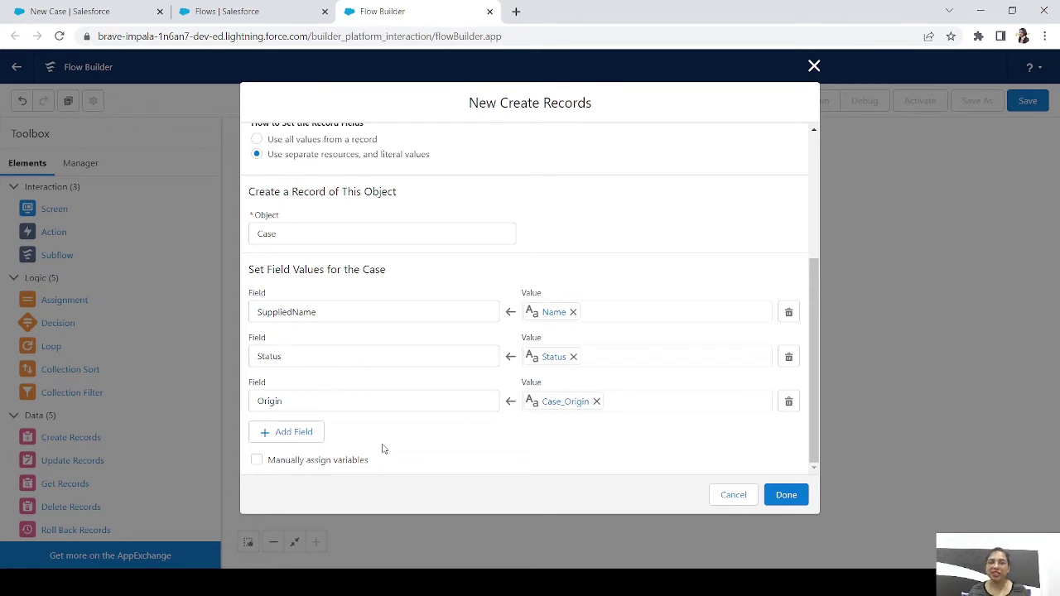
left_click(258, 464)
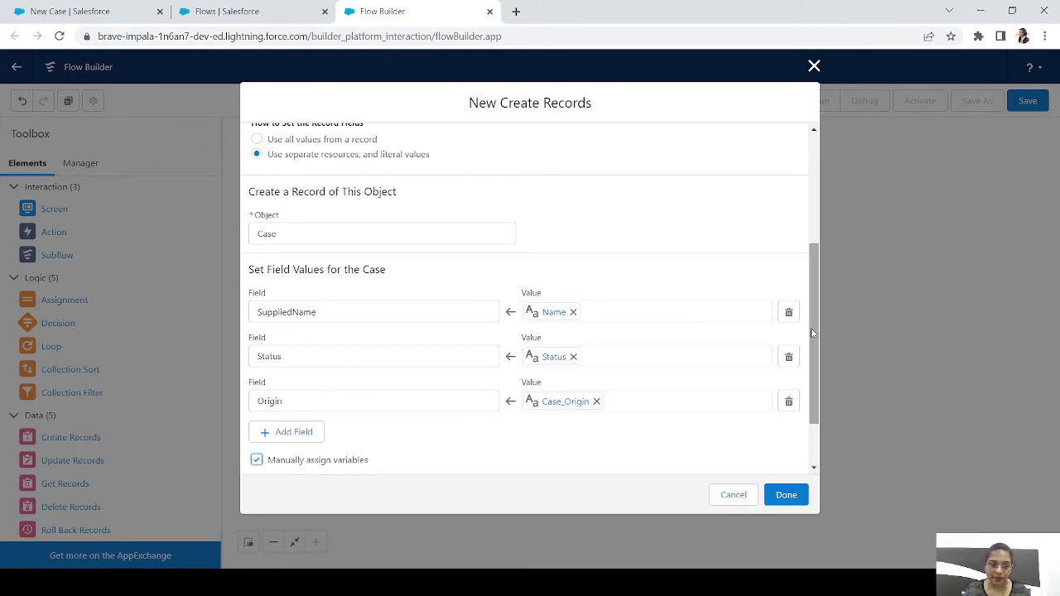
left_click_drag(811, 328, 810, 387)
left_click(340, 455)
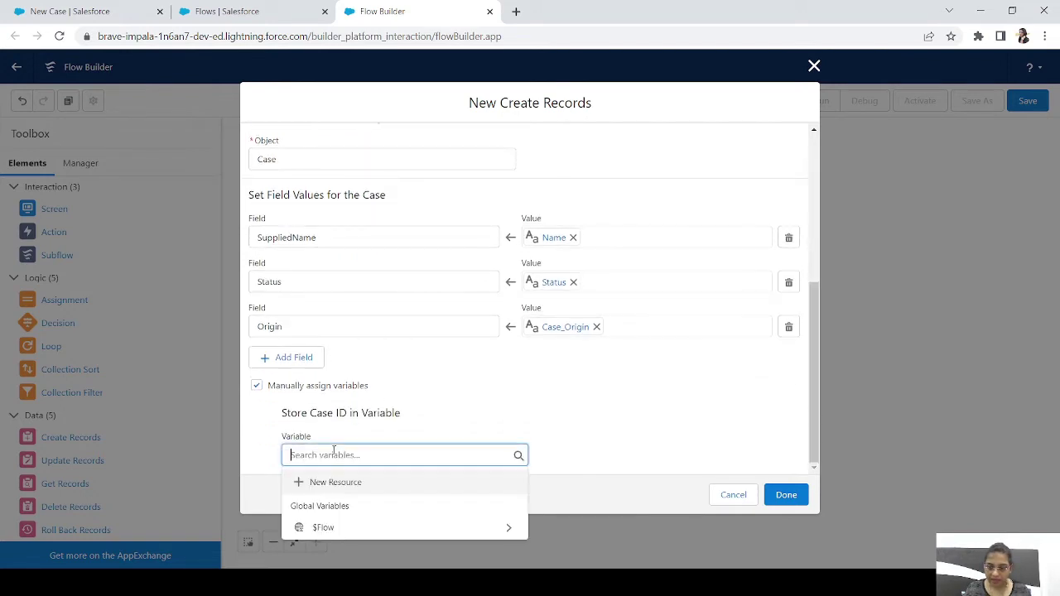
left_click(333, 483)
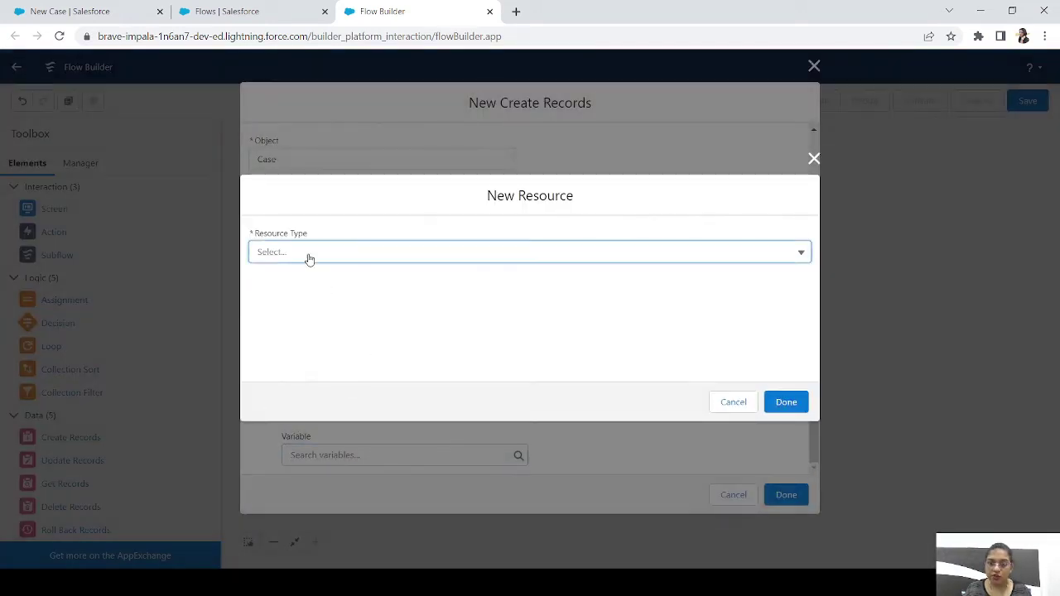
left_click(300, 252)
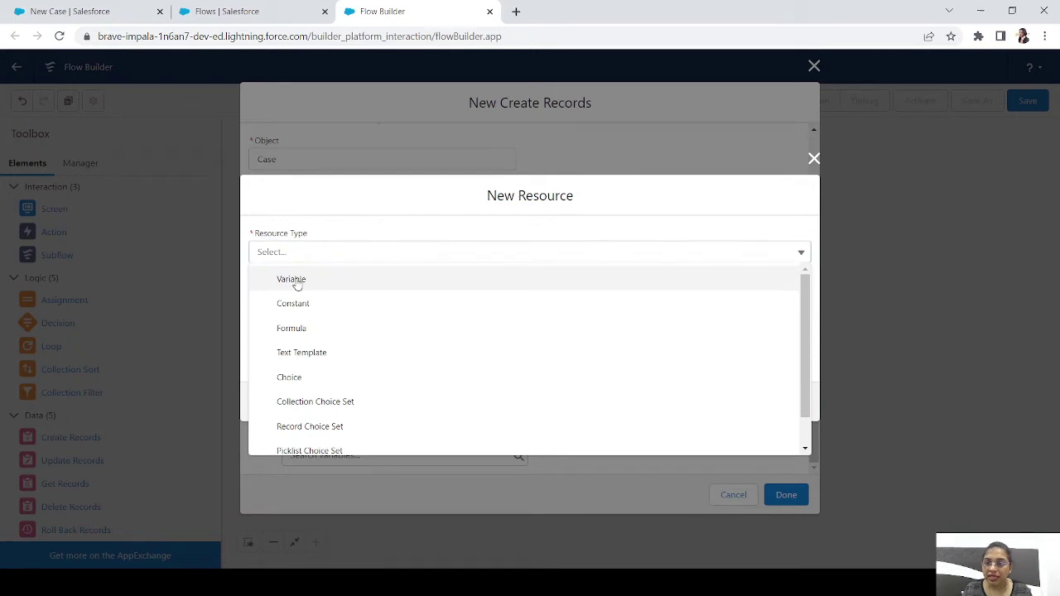
left_click(291, 279)
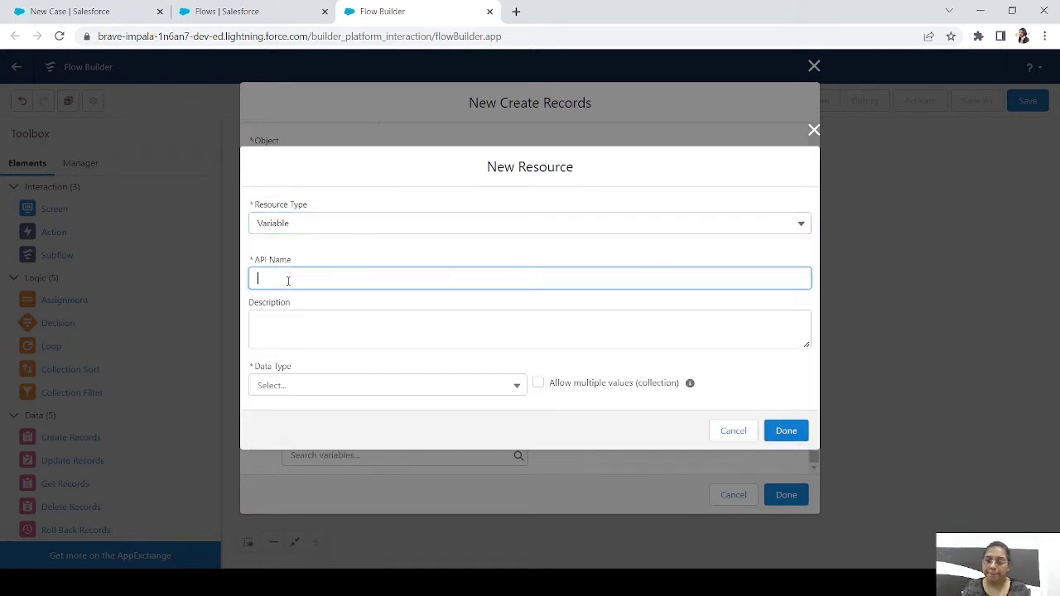
type("caseId")
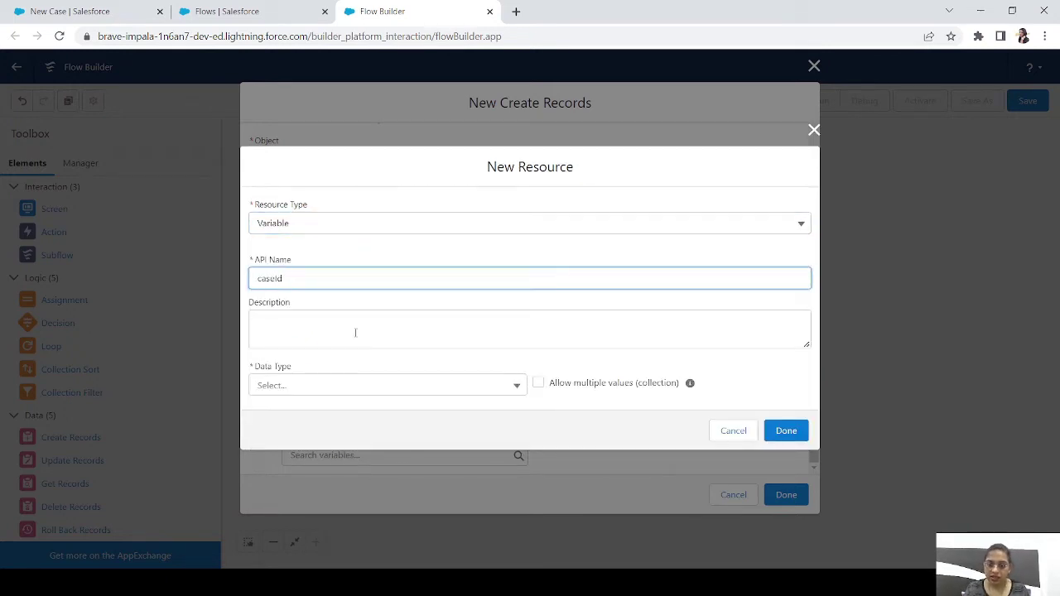
left_click(323, 386)
left_click(331, 195)
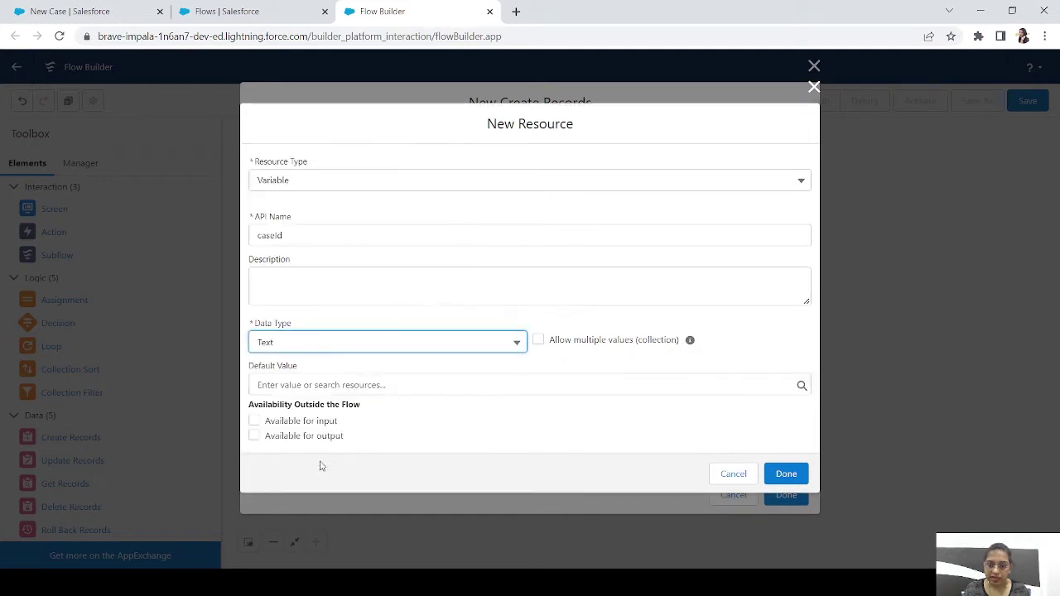
left_click(795, 474)
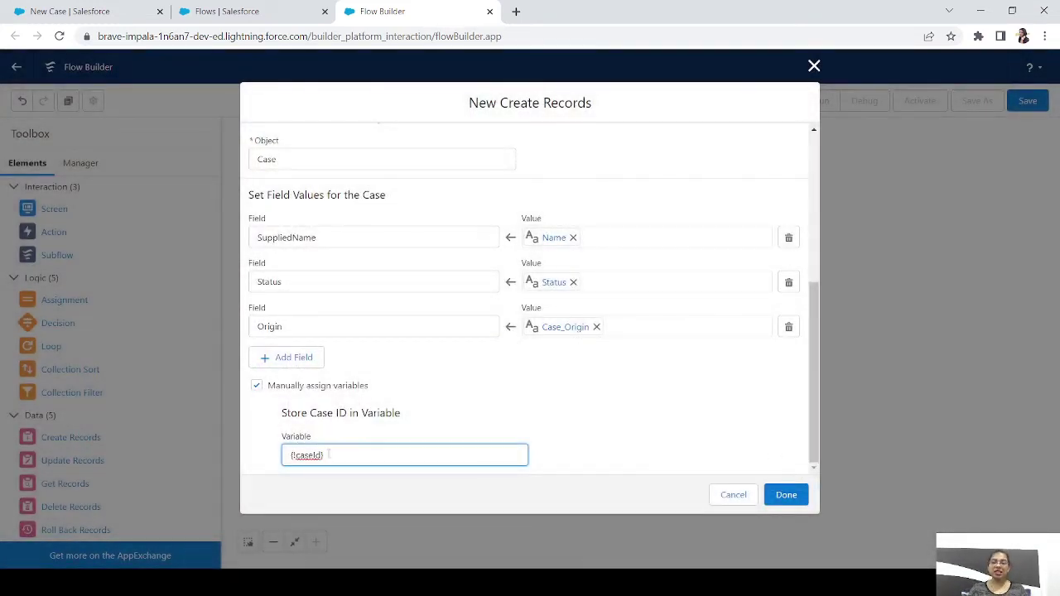
left_click_drag(329, 455, 268, 465)
left_click_drag(418, 407, 283, 414)
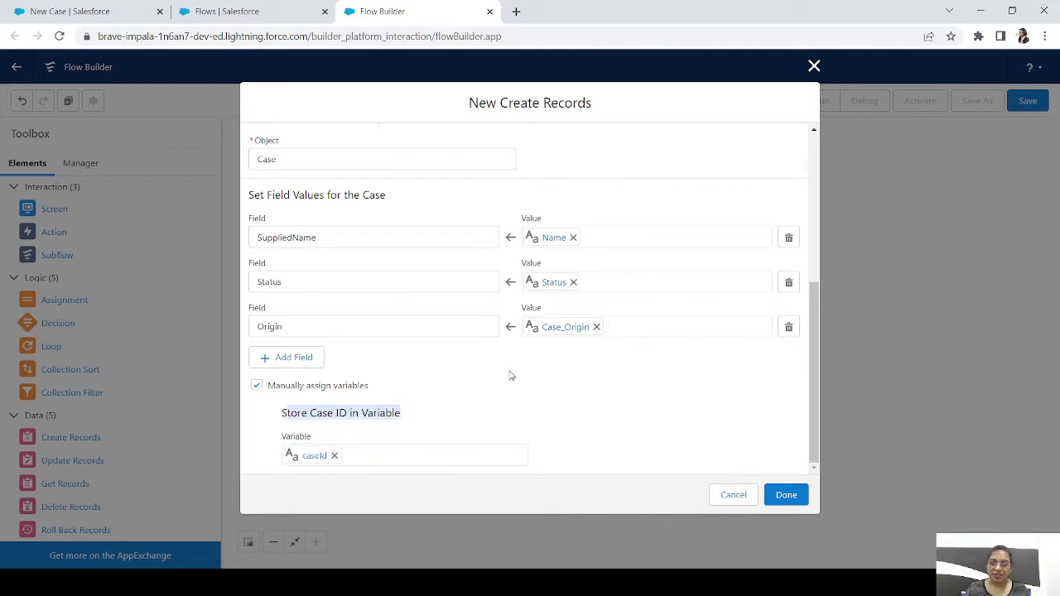
left_click(461, 422)
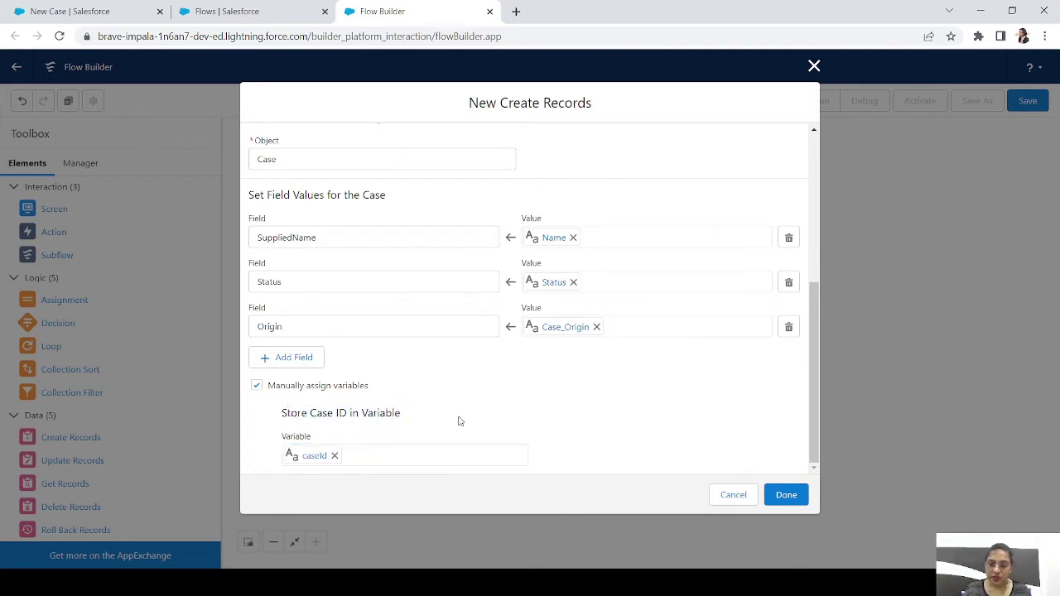
Step: Finish the Create Case element and place it below the Case screen with a connector from that screen
left_click(786, 495)
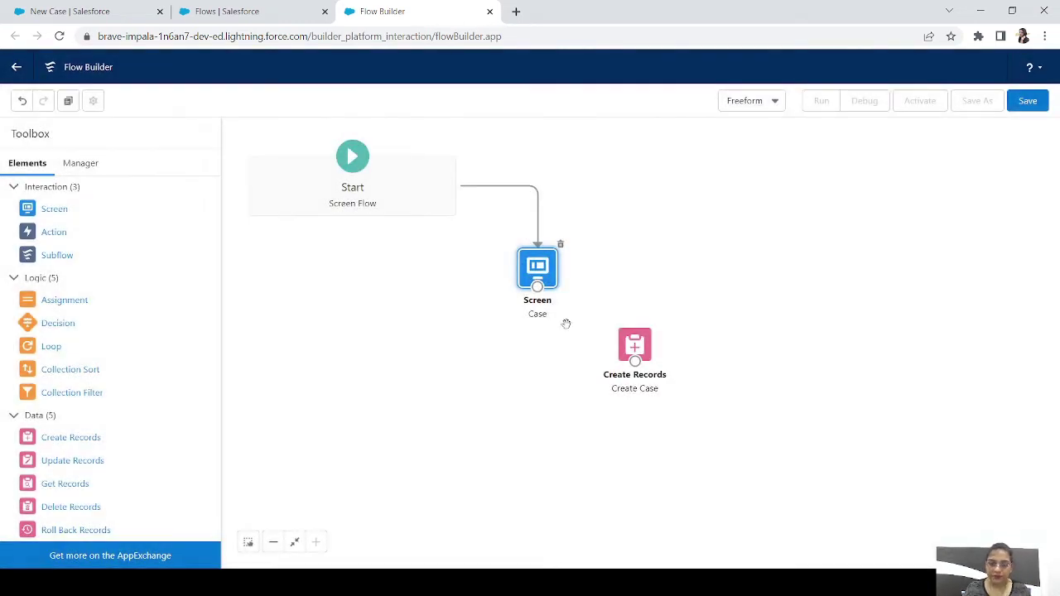
left_click_drag(538, 287, 451, 399)
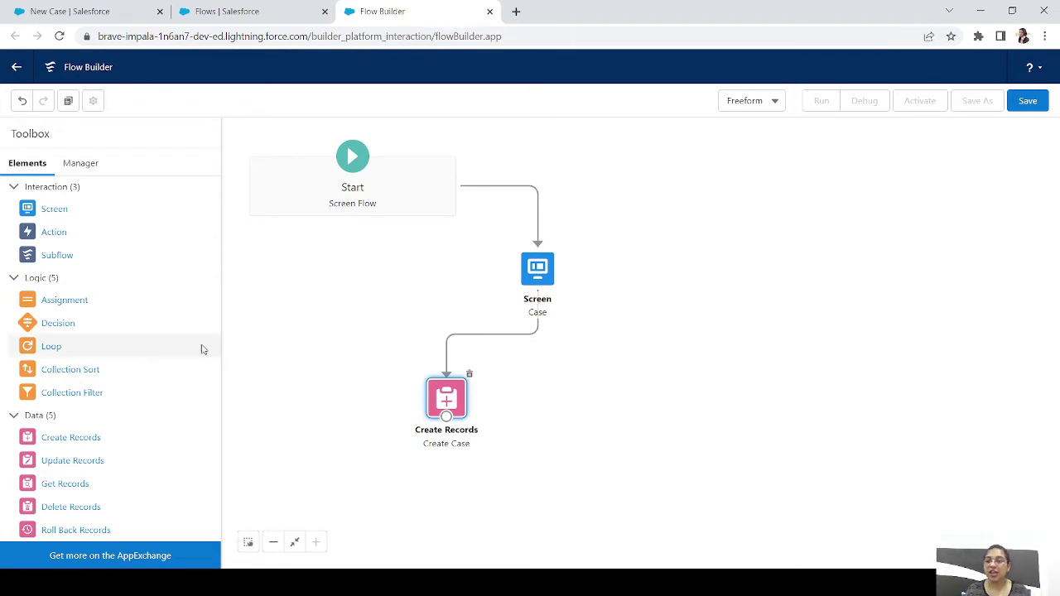
Step: Add a Decision element beside the Create Case element and label it Attachment Check with the API name Attachment_Check
left_click_drag(582, 373, 548, 390)
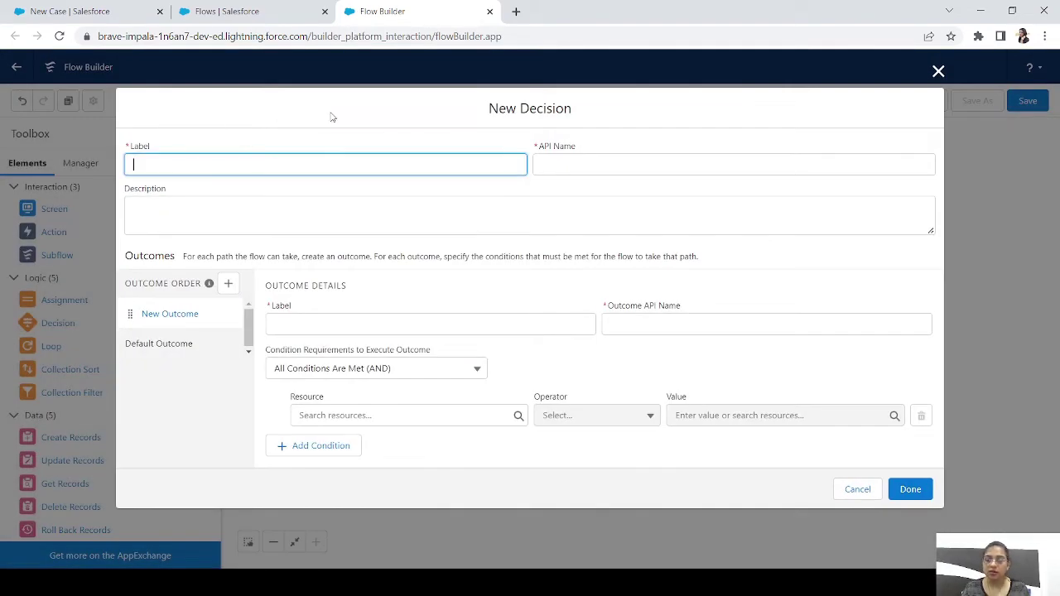
type("Attachemen")
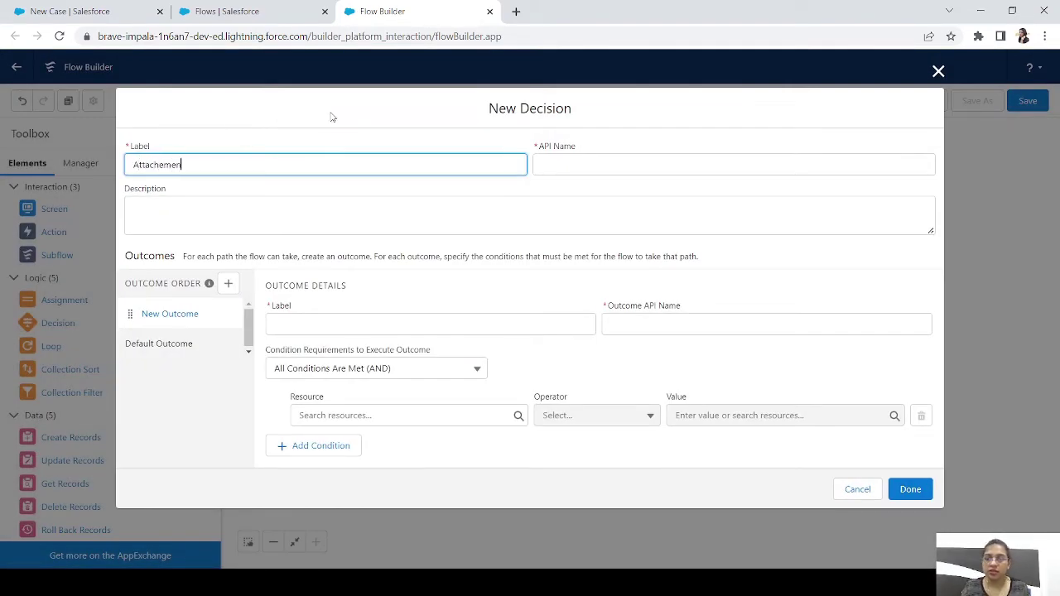
key("BackSpace")
key("BackSpace")
key("BackSpace")
key("BackSpace")
type("ment")
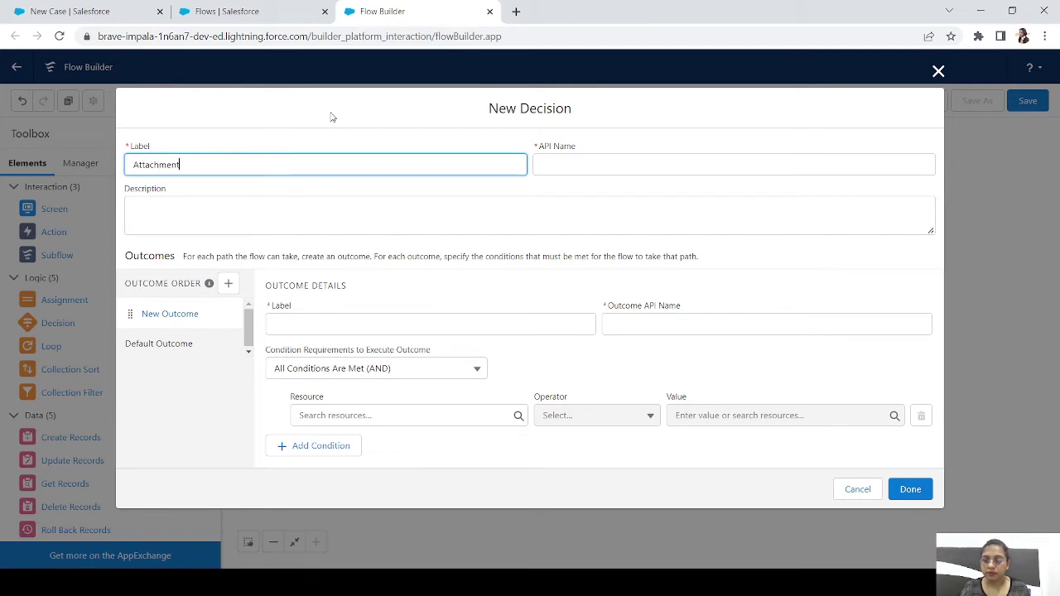
type(" Check")
key("Tab")
key("Tab")
key("Tab")
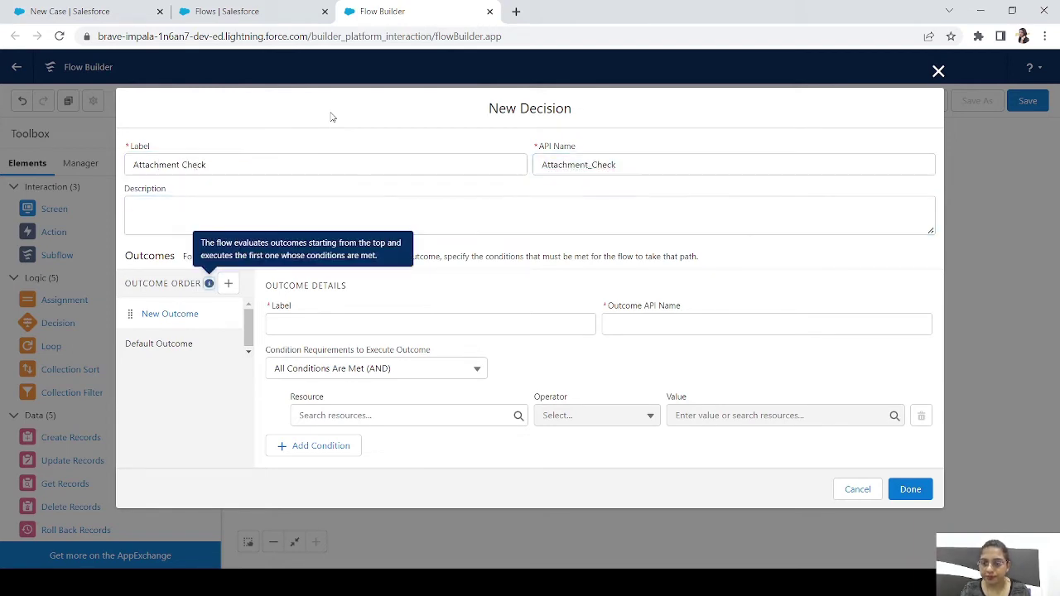
Step: Label the decision's new outcome If Attachment with the API name If_Attachment
key("Tab")
key("Tab")
key("Tab")
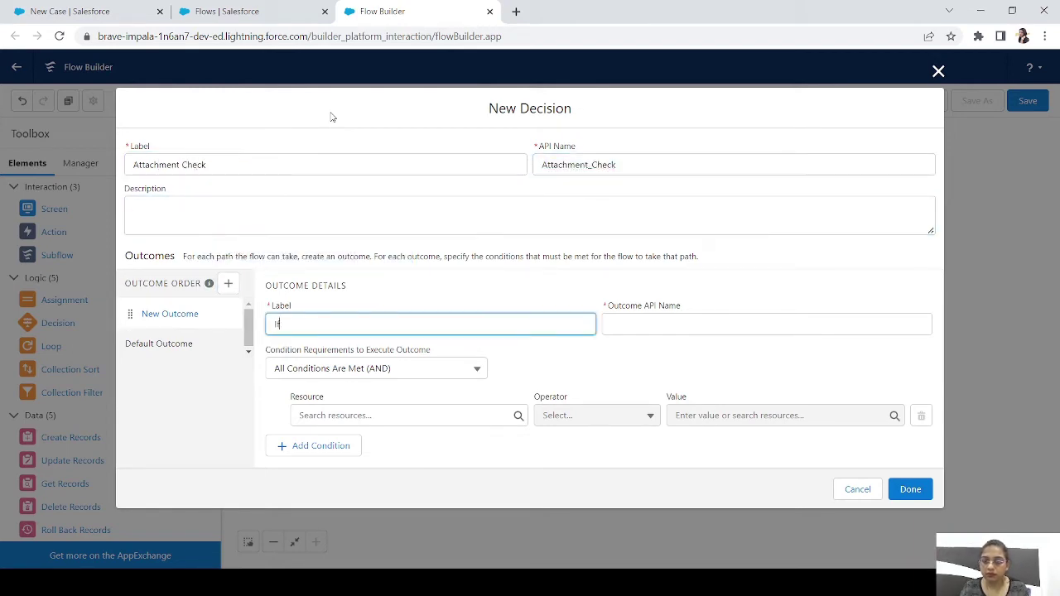
type("If Att")
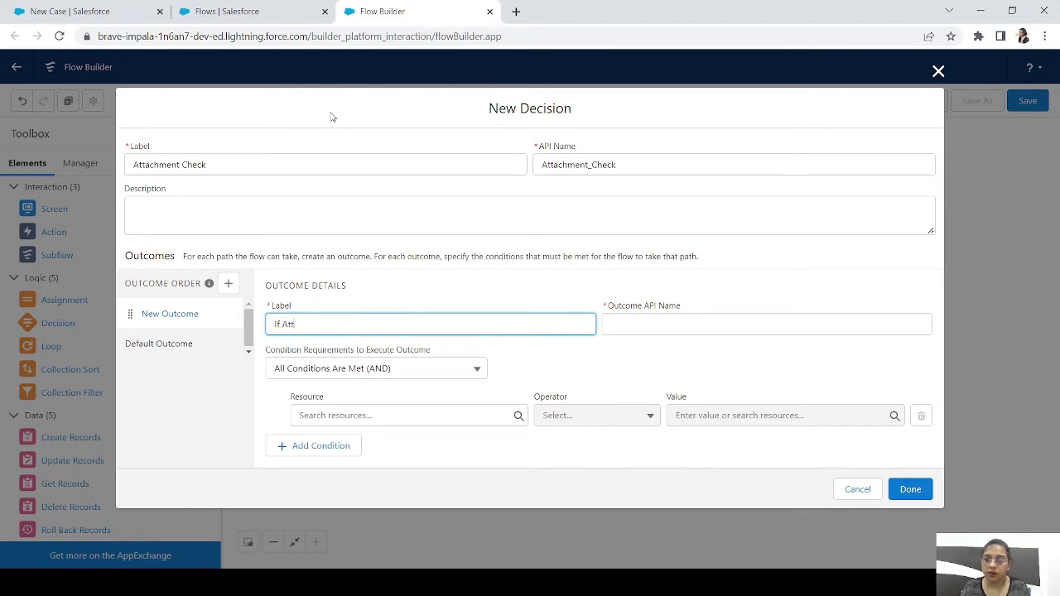
type("achment")
key("Tab")
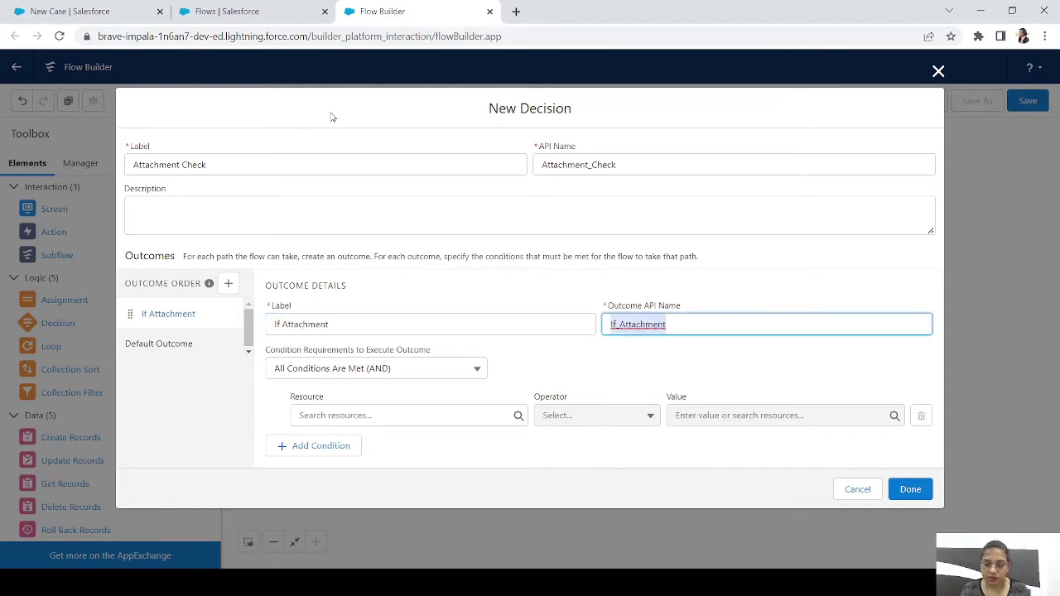
Step: Set the If Attachment outcome's condition to the Attachment checkbox Equals $GlobalConstant.True
left_click(355, 430)
left_click(339, 415)
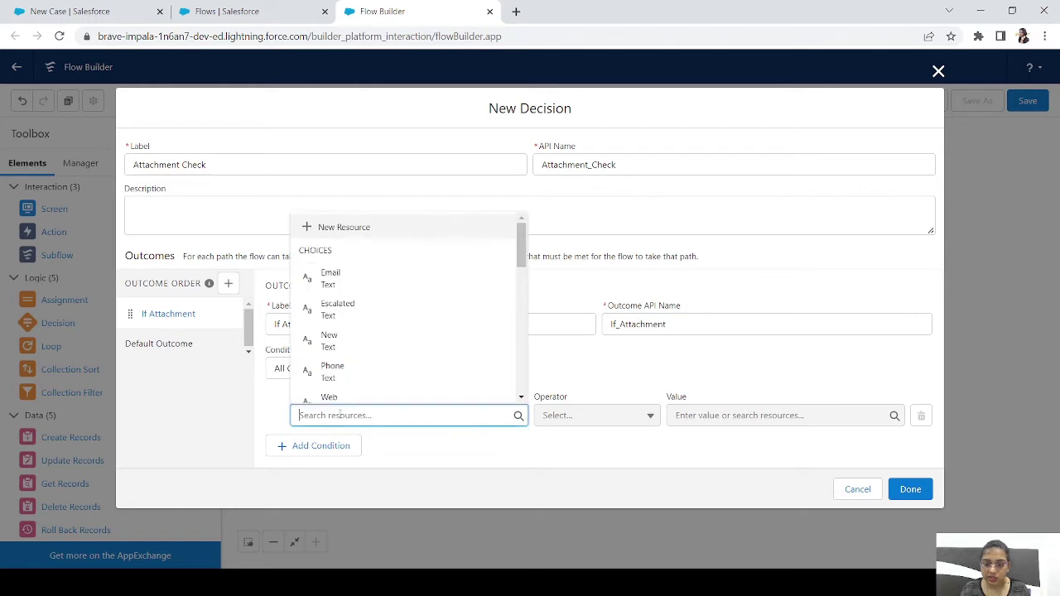
type("ac")
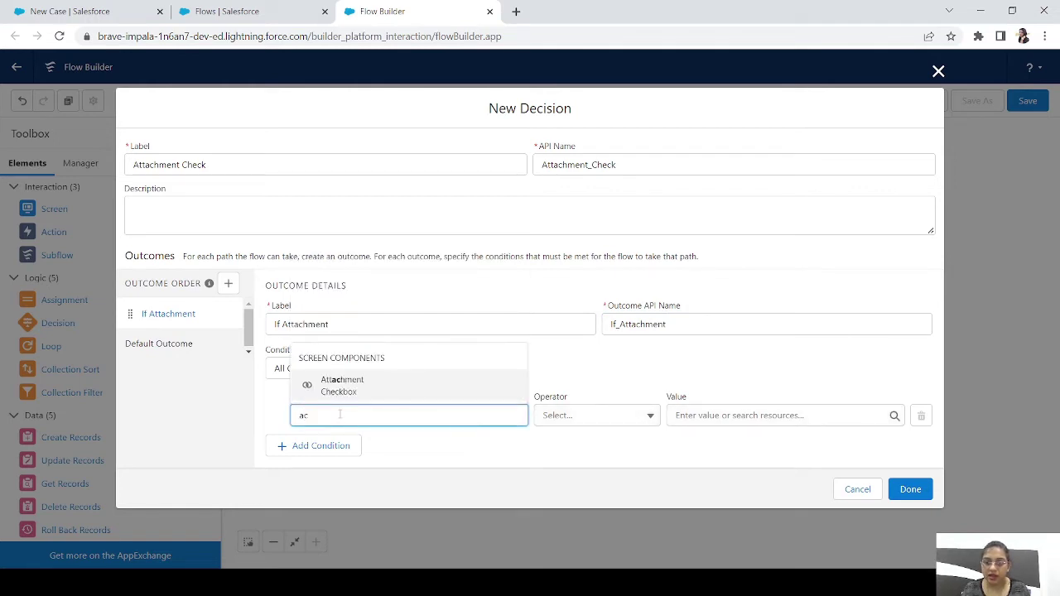
left_click(400, 388)
left_click(737, 415)
type("true")
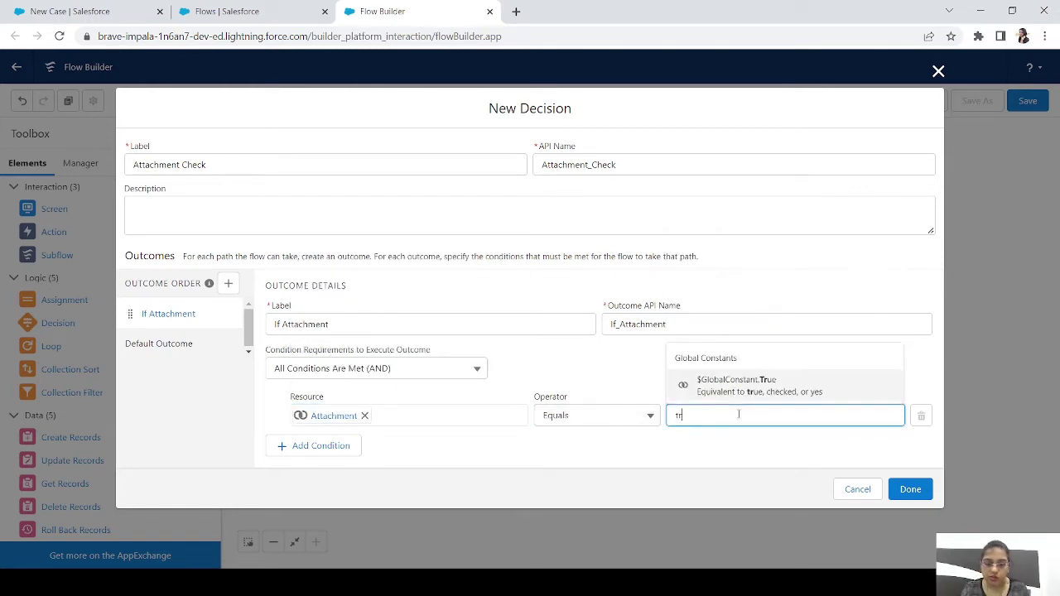
left_click(760, 389)
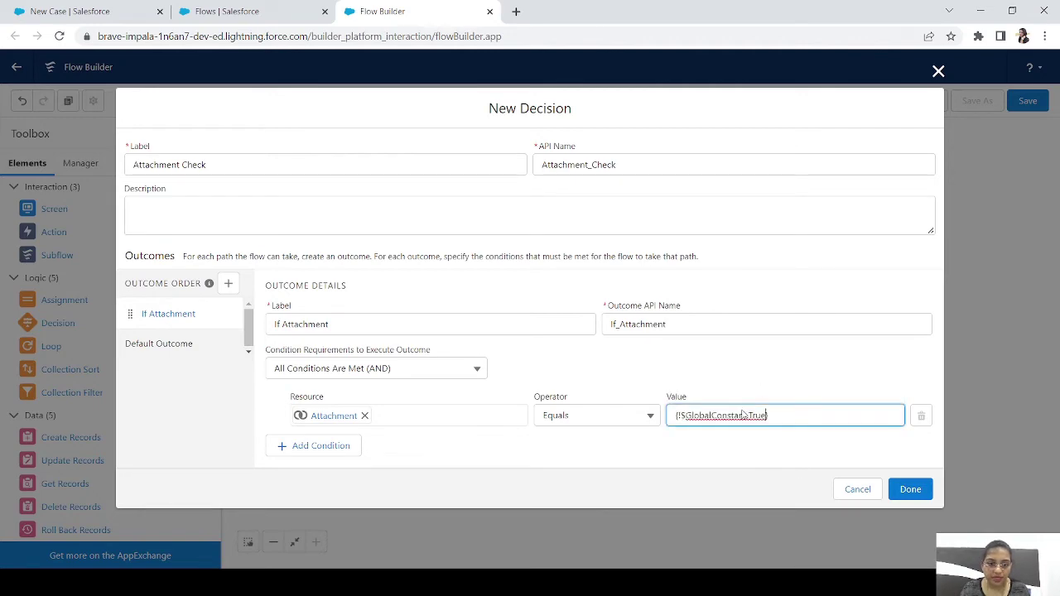
Step: Finish the Attachment Check decision, connect Create Case to it, and place it slightly below that element
left_click(910, 490)
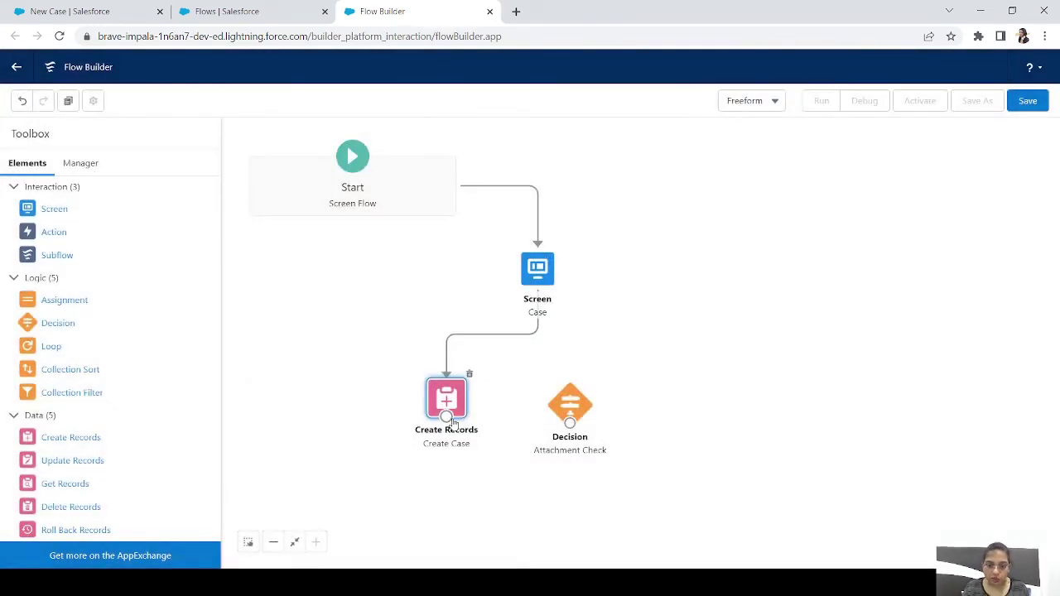
mouse_move(447, 417)
left_mouse_down()
mouse_move(564, 423)
mouse_move(554, 423)
mouse_move(566, 455)
left_mouse_up()
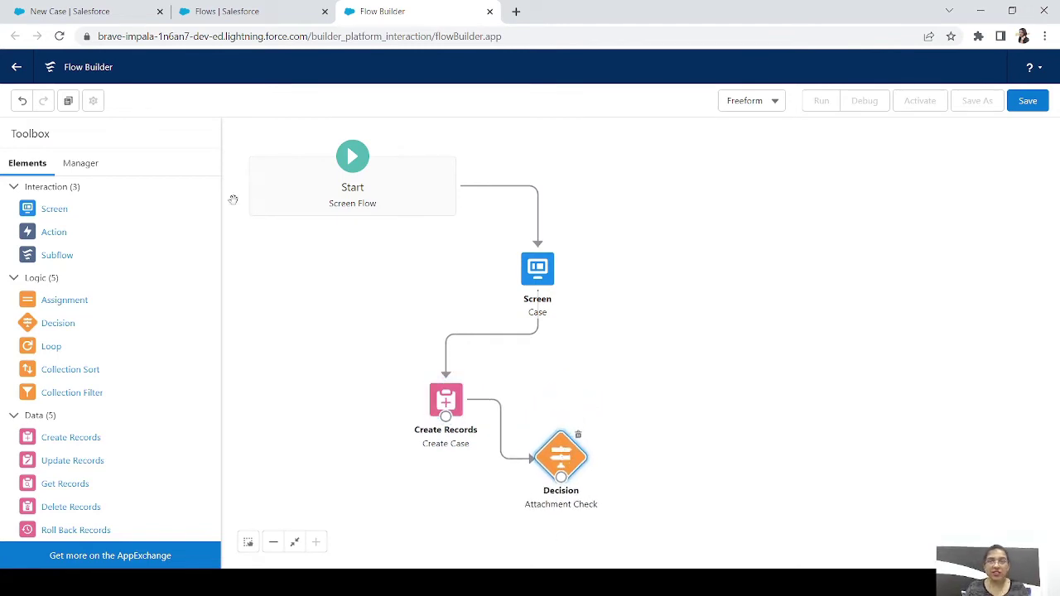
Step: Add a new Screen element beside the Attachment Check decision and place a File Upload component on it
left_click_drag(50, 214, 627, 422)
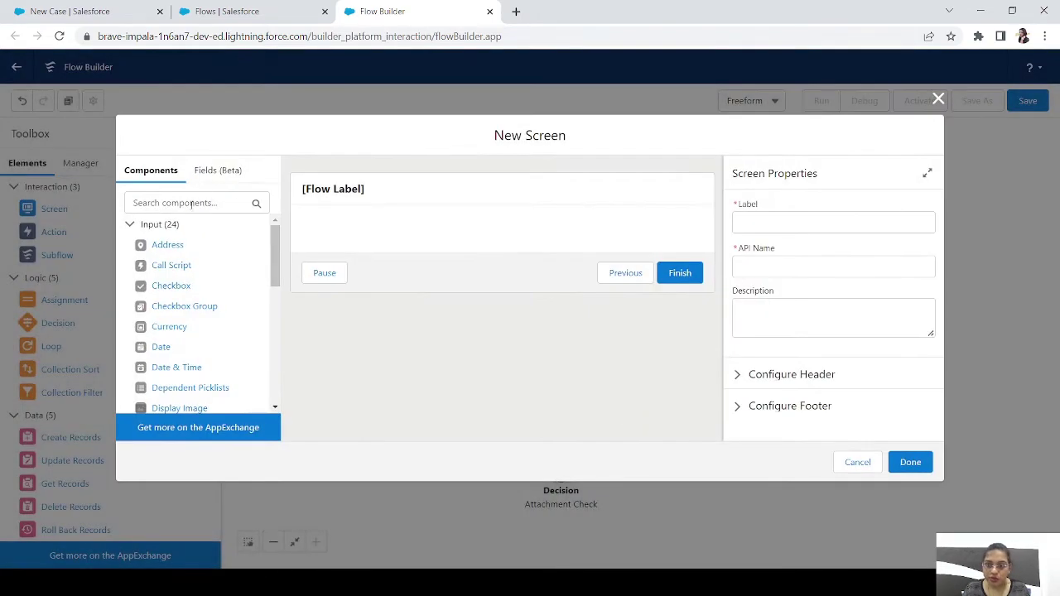
left_click(191, 204)
type("file")
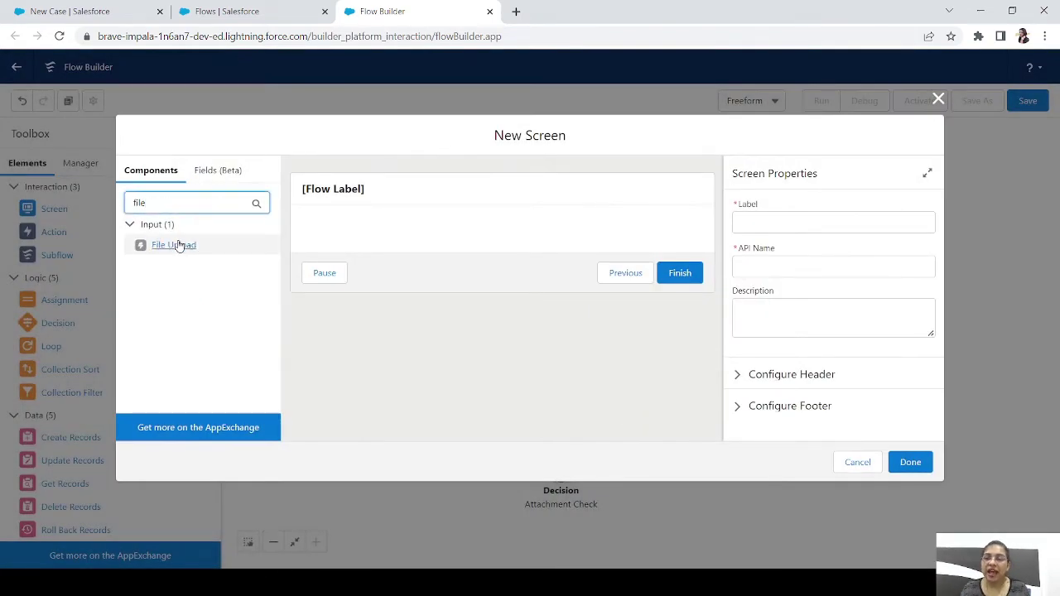
left_click_drag(174, 246, 359, 233)
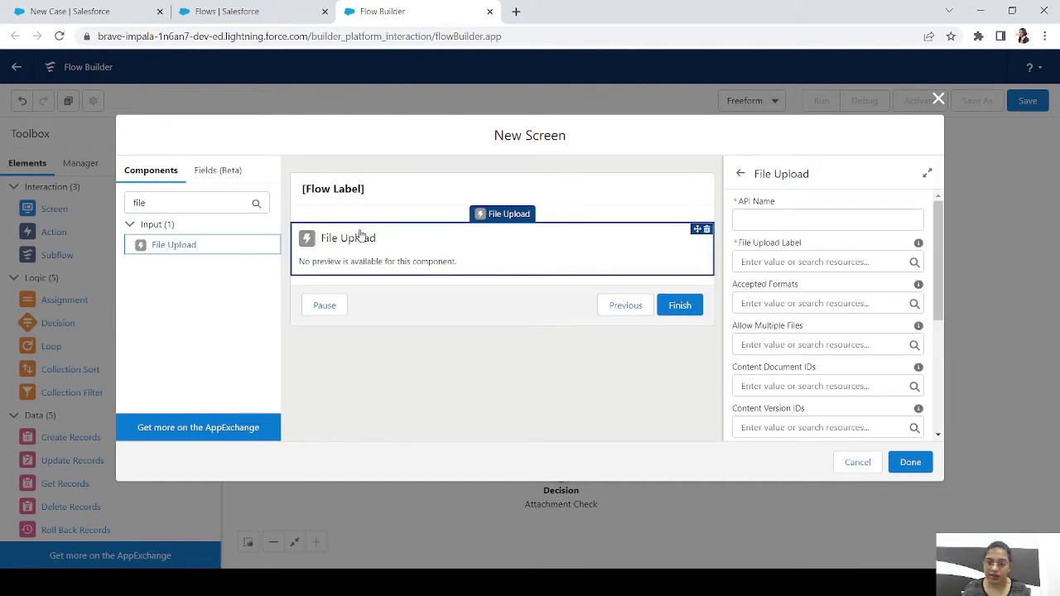
Step: Set the File Upload component's API name to AttachmentFile and its label to File Upload
left_click(767, 218)
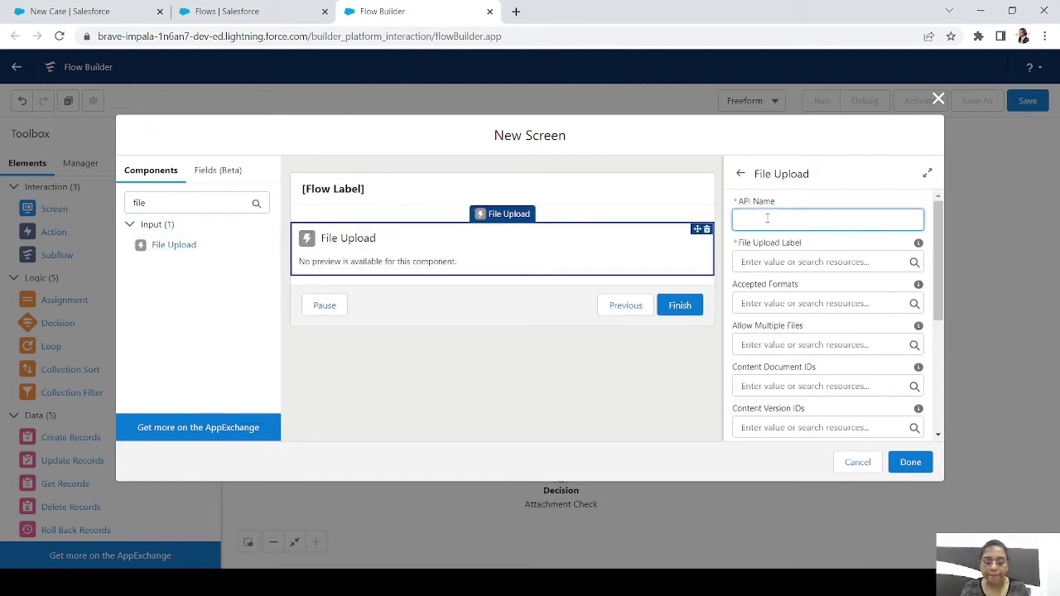
type("AttachmentFile")
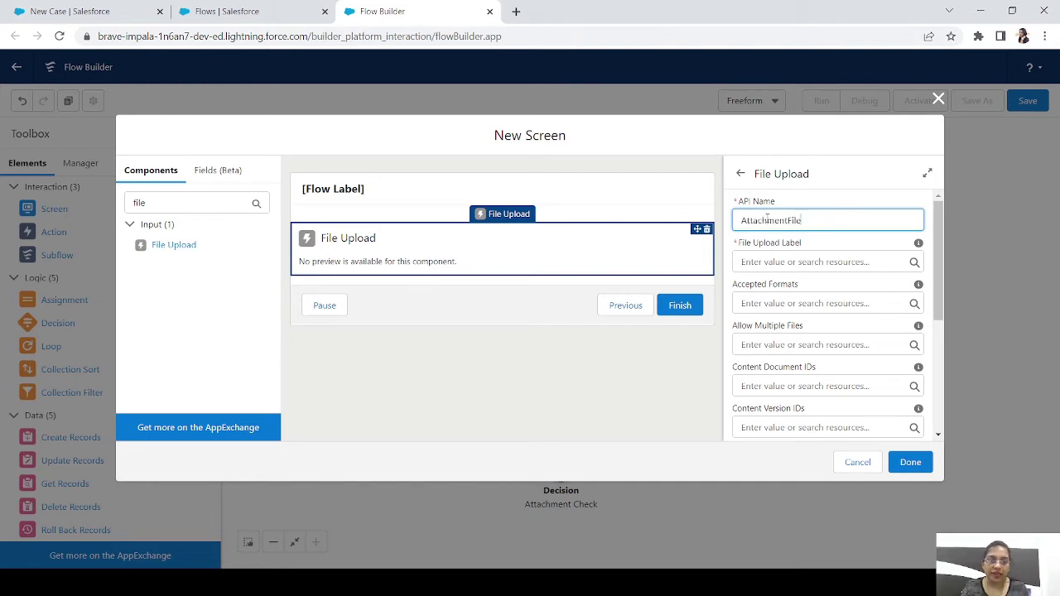
key("Tab")
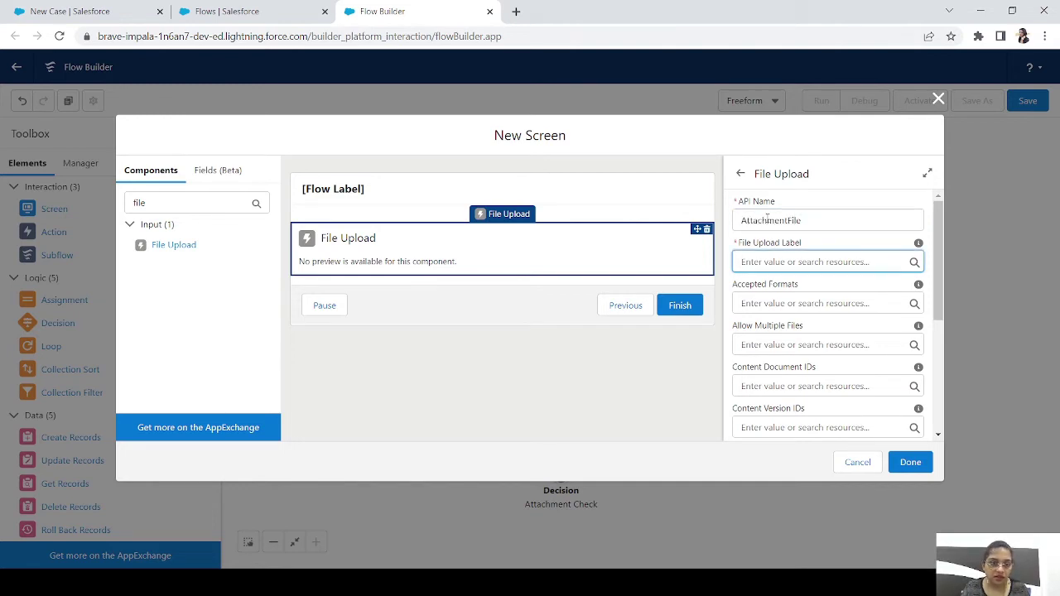
type("File")
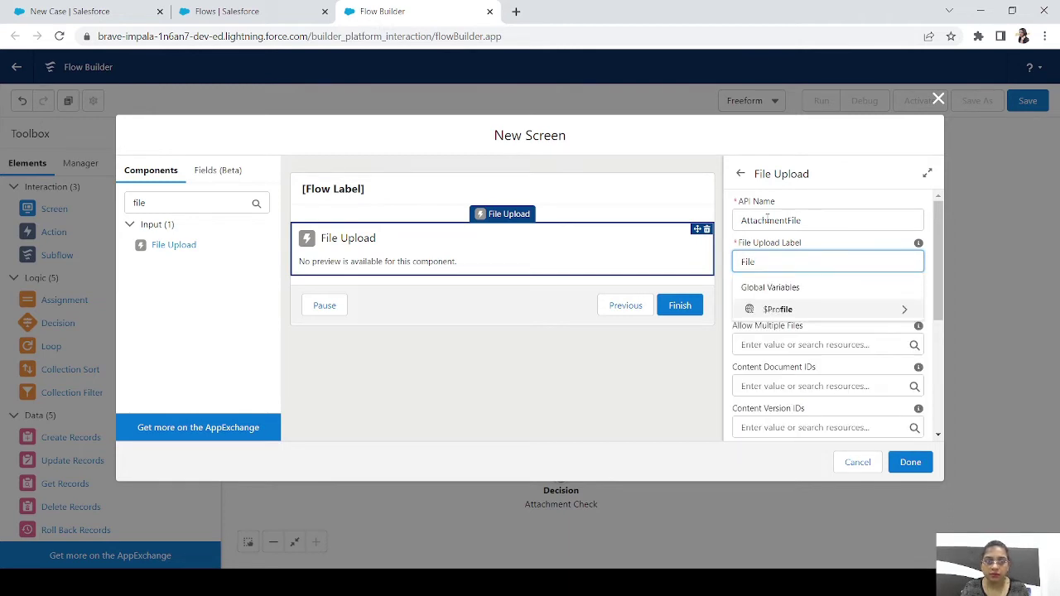
type(" Upd")
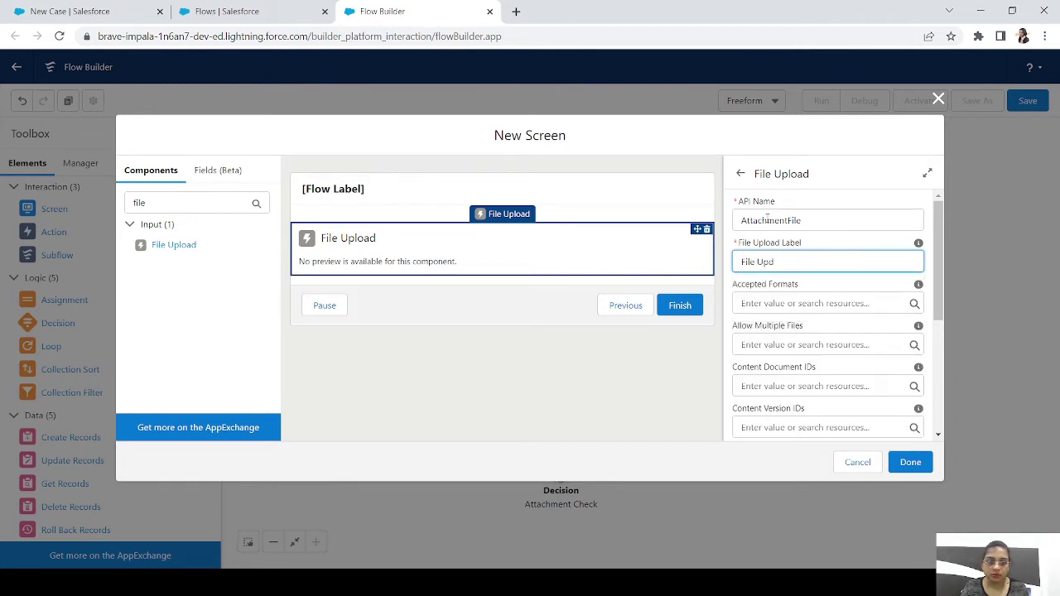
type("atload")
left_click(918, 242)
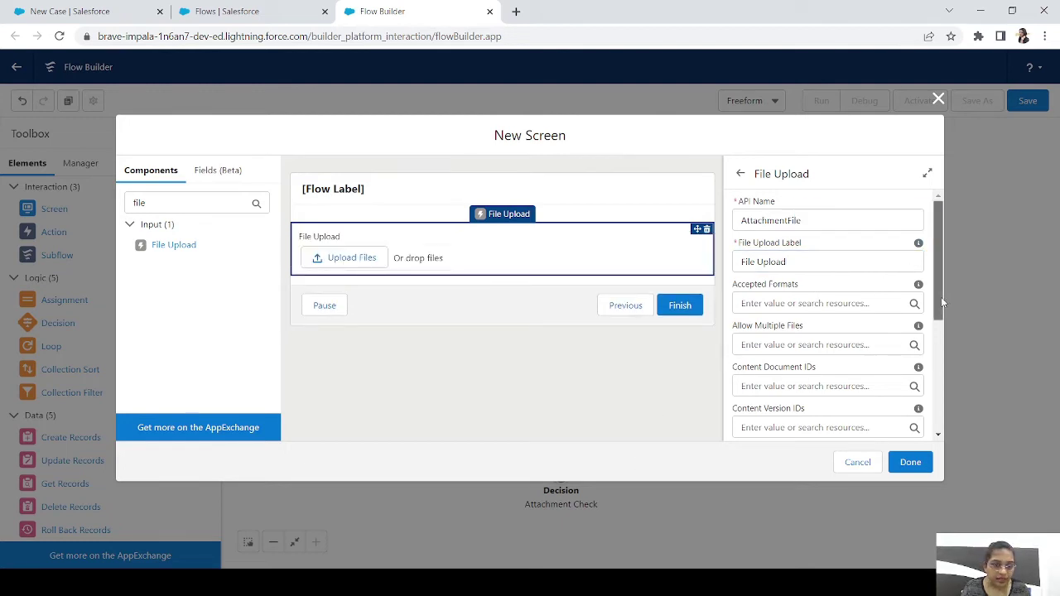
Step: Set the File Upload component's Related Record ID to the caseId variable
left_click_drag(941, 296, 937, 408)
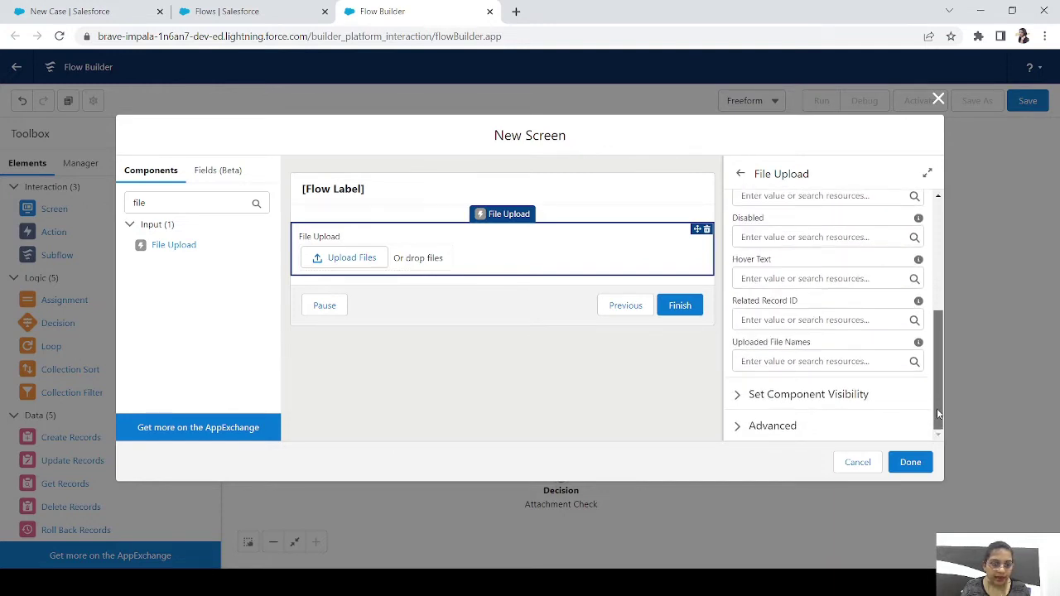
left_click(791, 318)
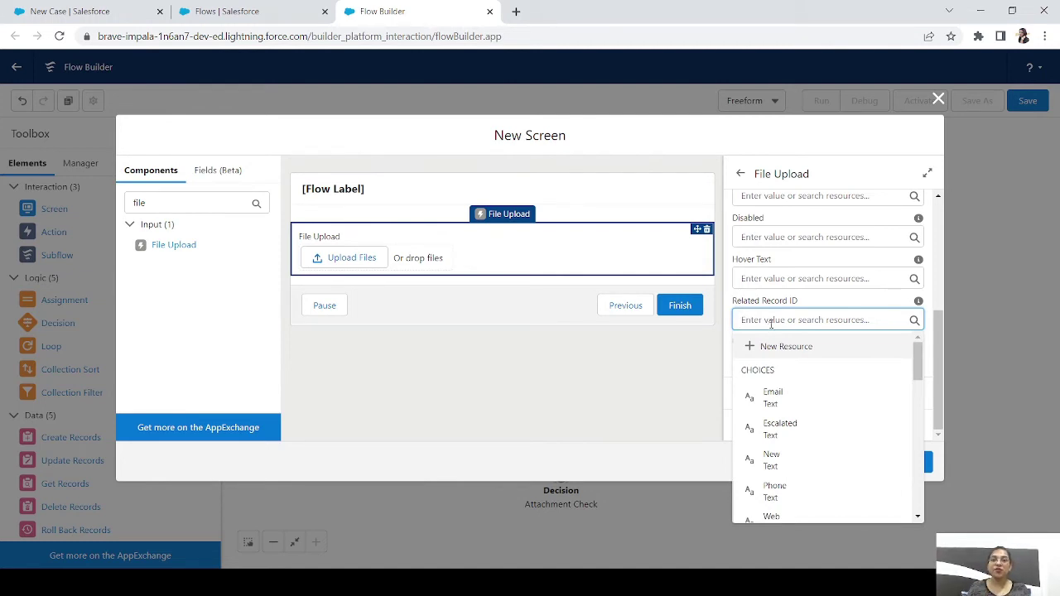
type("case")
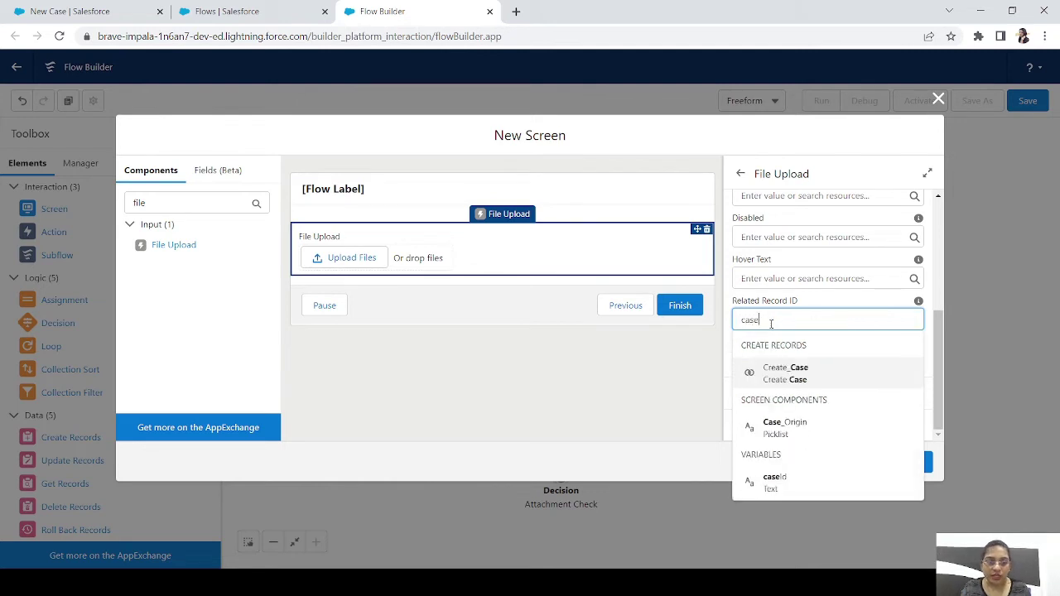
left_click(780, 485)
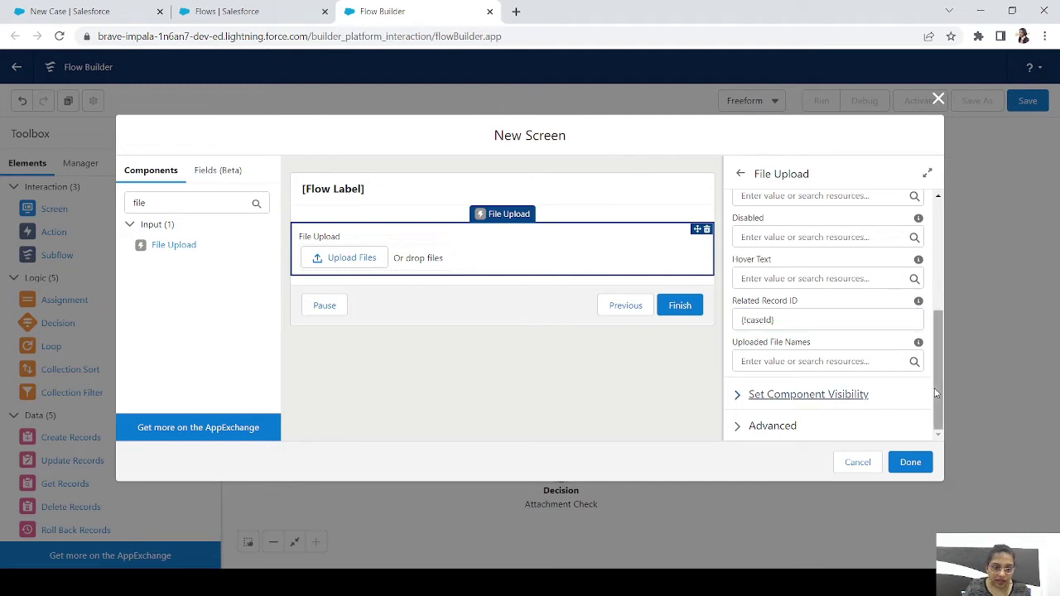
left_click_drag(944, 357, 937, 260)
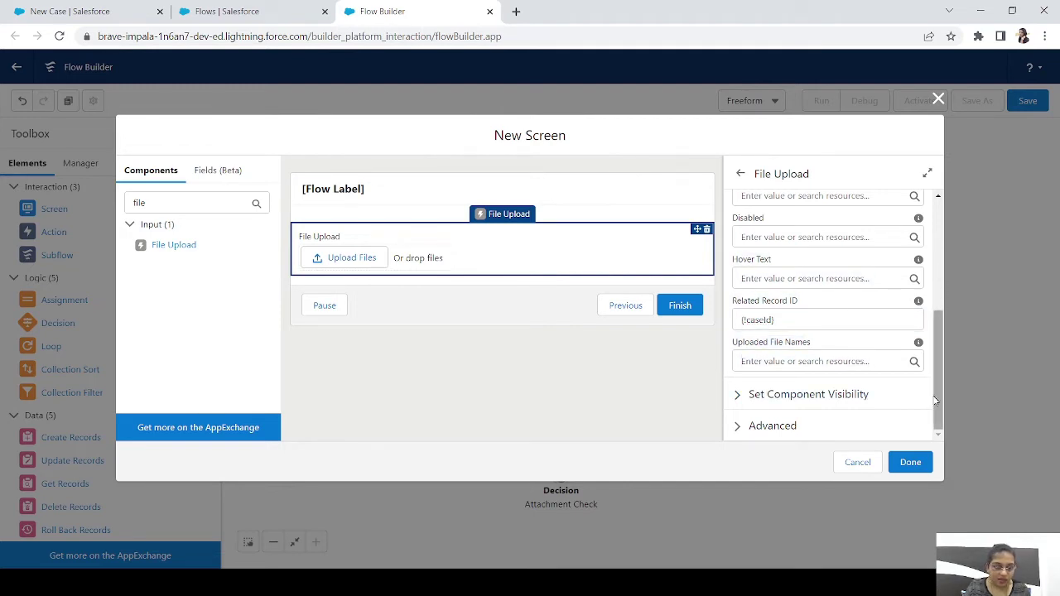
left_click_drag(933, 377, 947, 416)
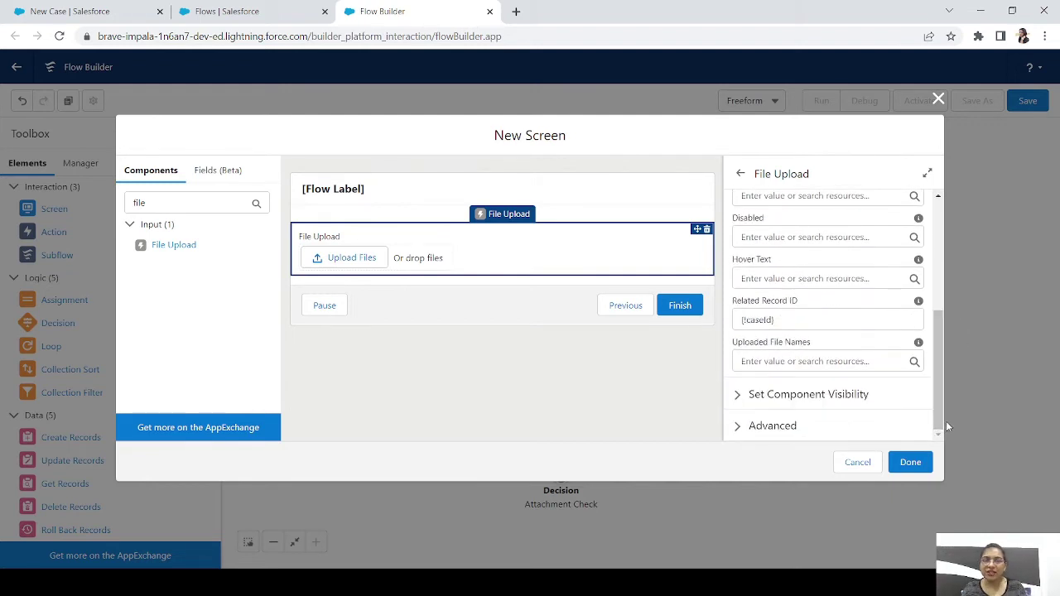
Step: Label the new screen File Upload with the API name File_Upload and finish it
left_click(526, 191)
left_click(841, 221)
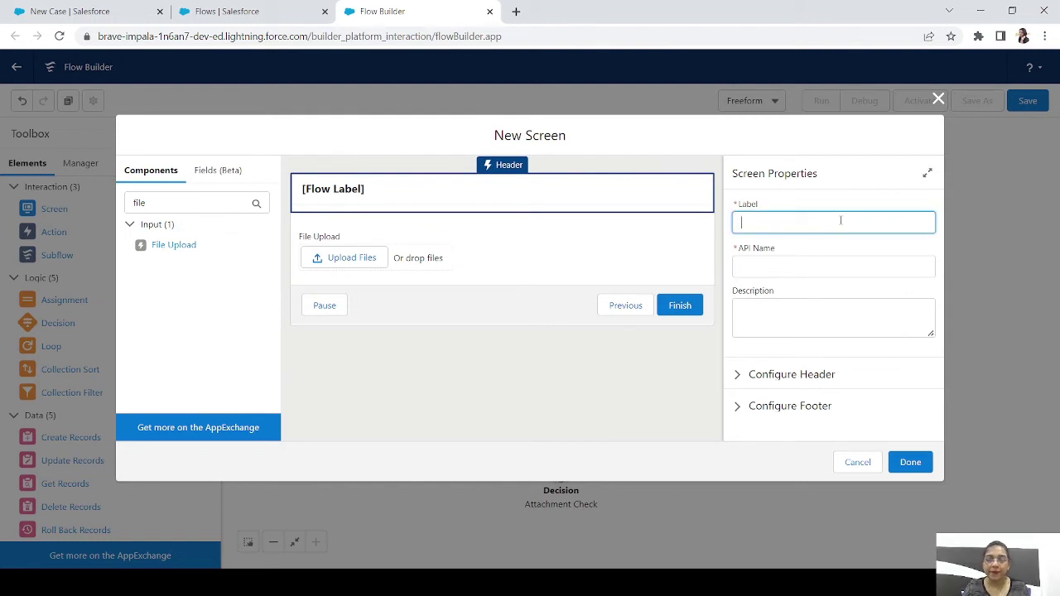
type("File Upda")
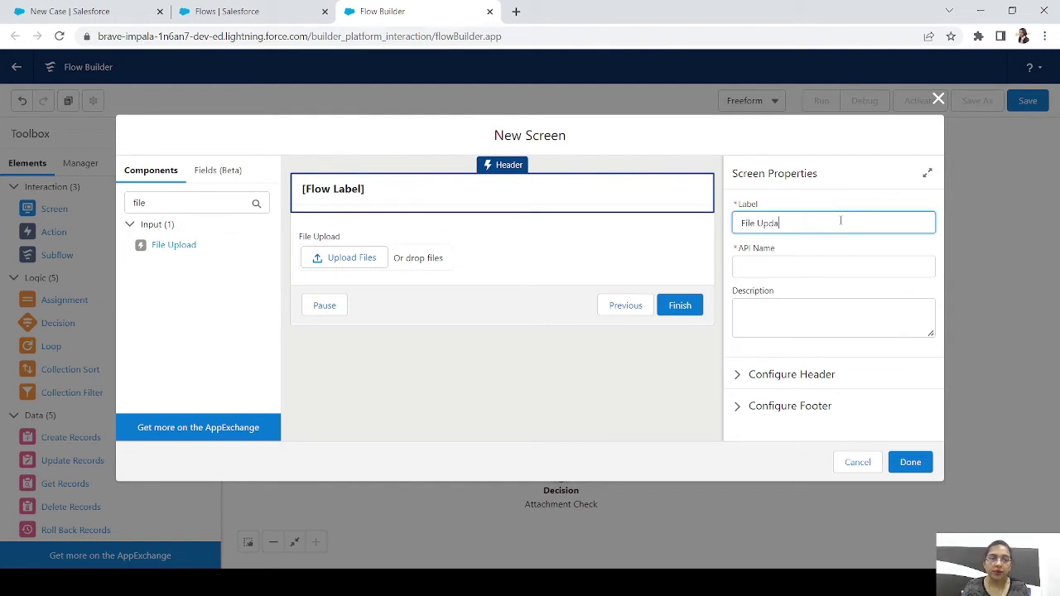
type("oad")
key("Tab")
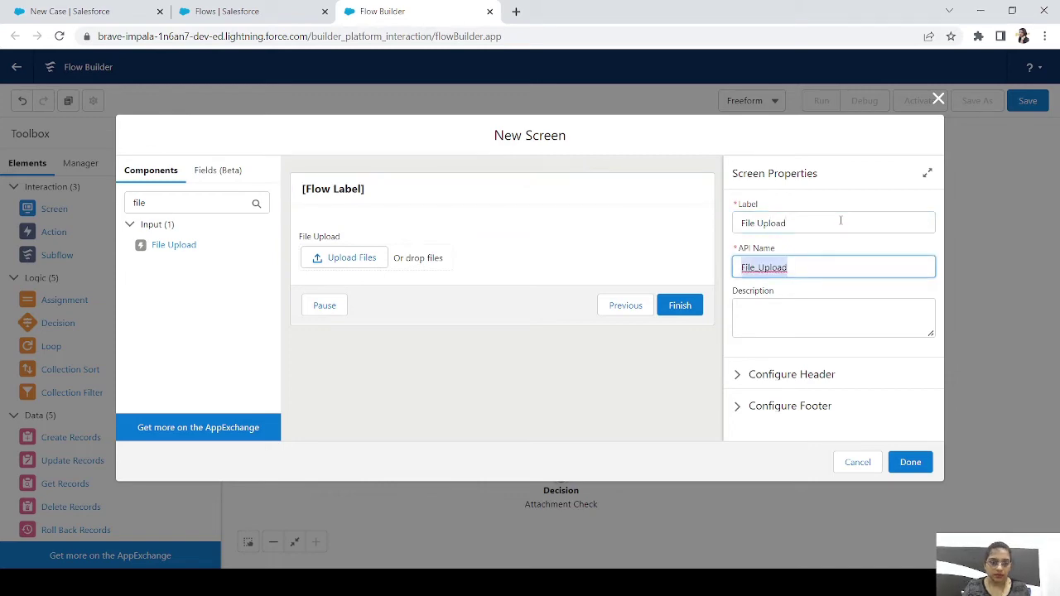
left_click(892, 462)
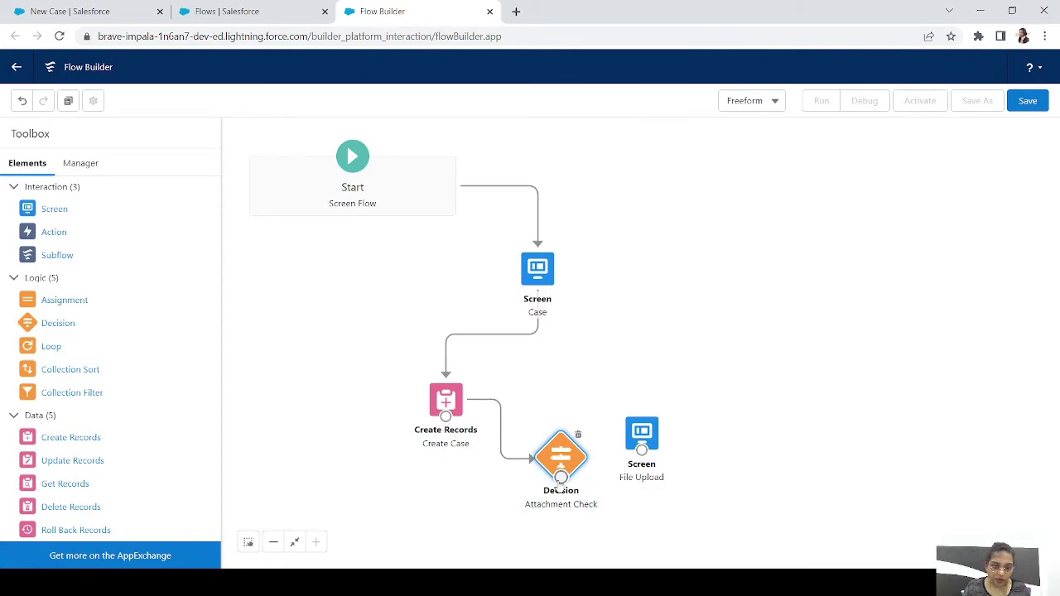
Step: Connect the Attachment Check decision to the File Upload screen with the If Attachment outcome, spacing the screen farther from the decision
left_click_drag(561, 478, 645, 456)
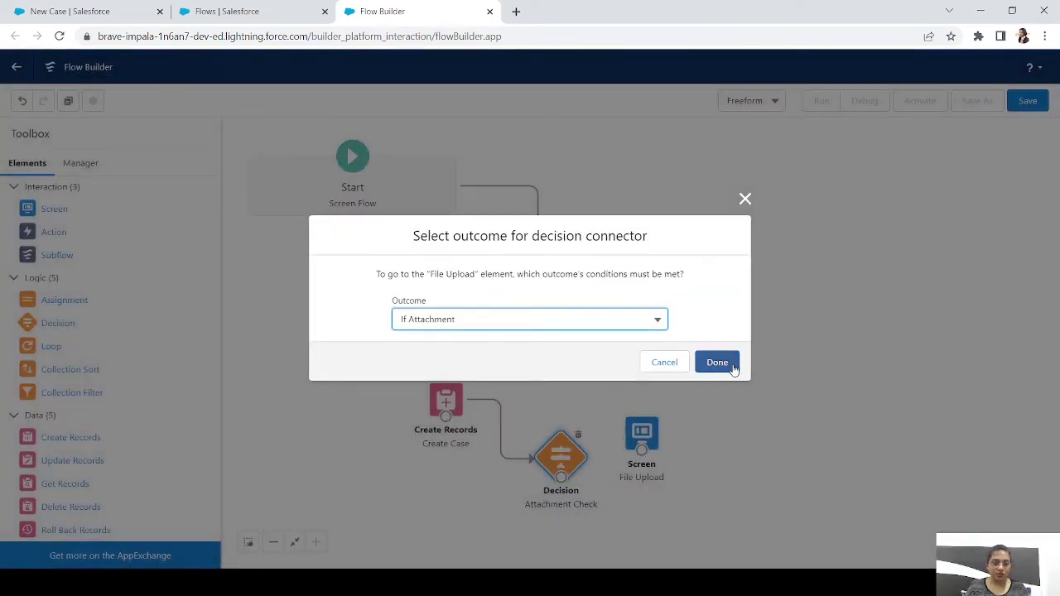
left_click(732, 368)
left_click_drag(646, 445, 696, 439)
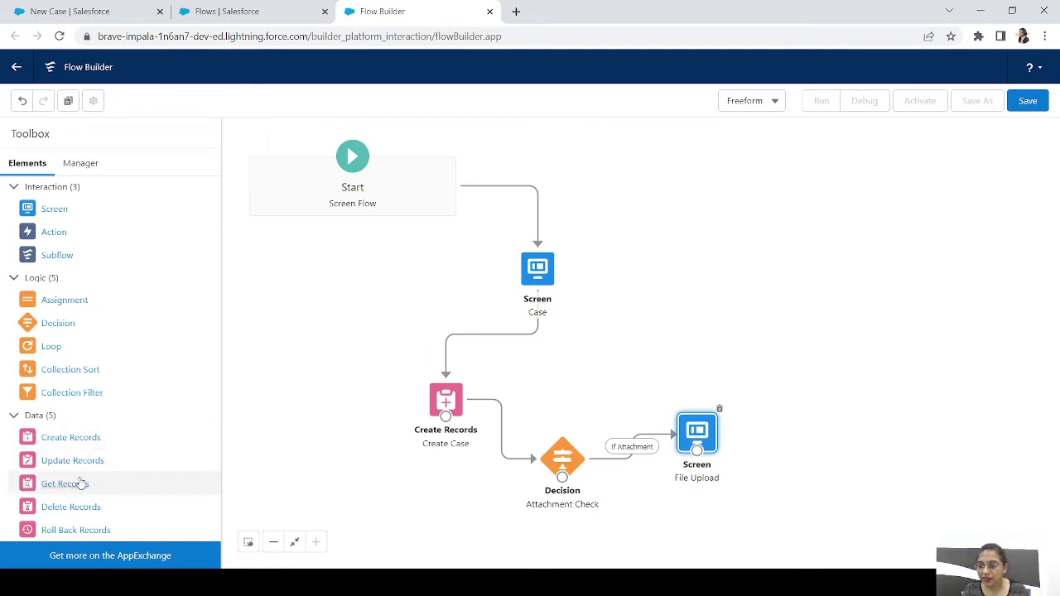
Step: Add a Get Records element labelled Get Case with the API name Get_Case for the Case object
left_click_drag(80, 483, 756, 331)
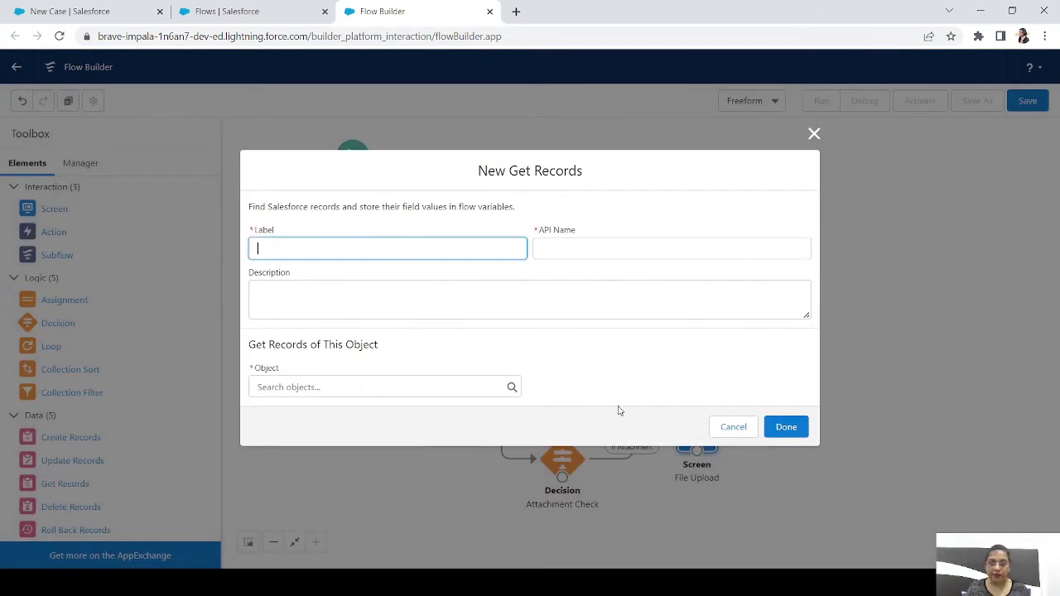
type("Get")
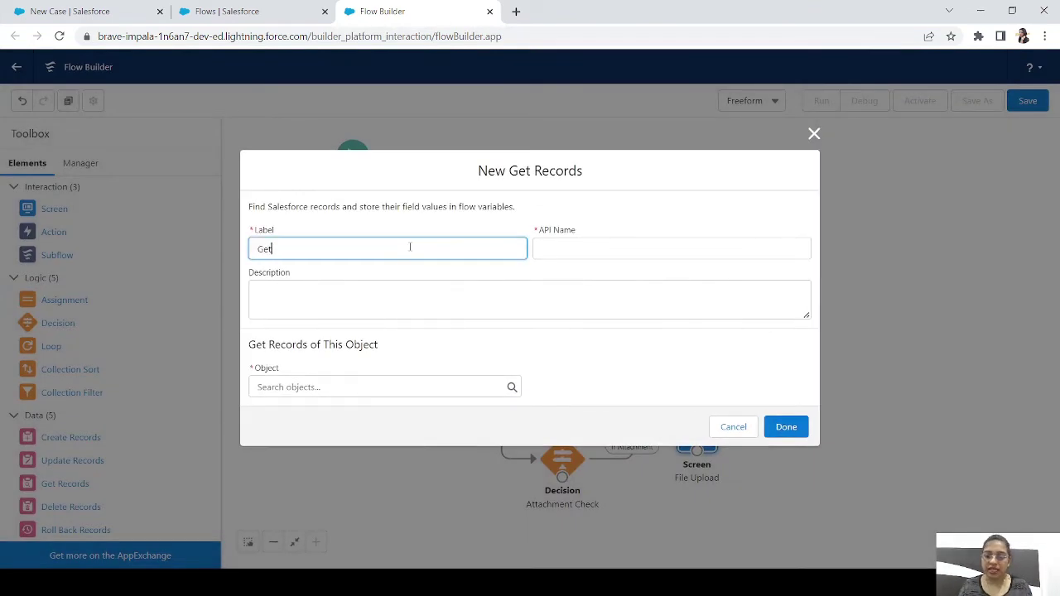
type(" Case")
key("Tab")
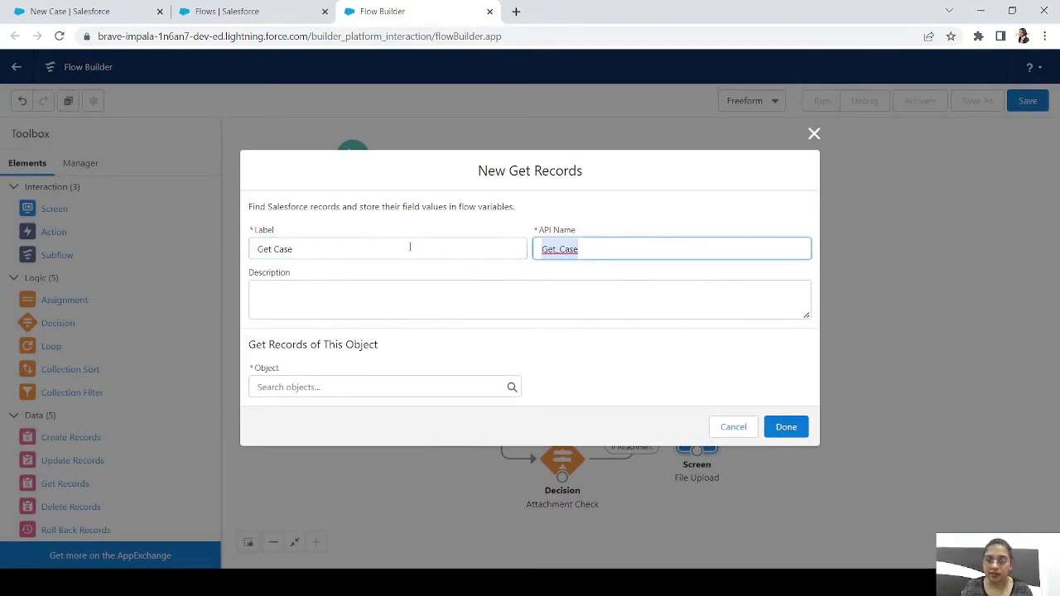
left_click(356, 386)
type("case")
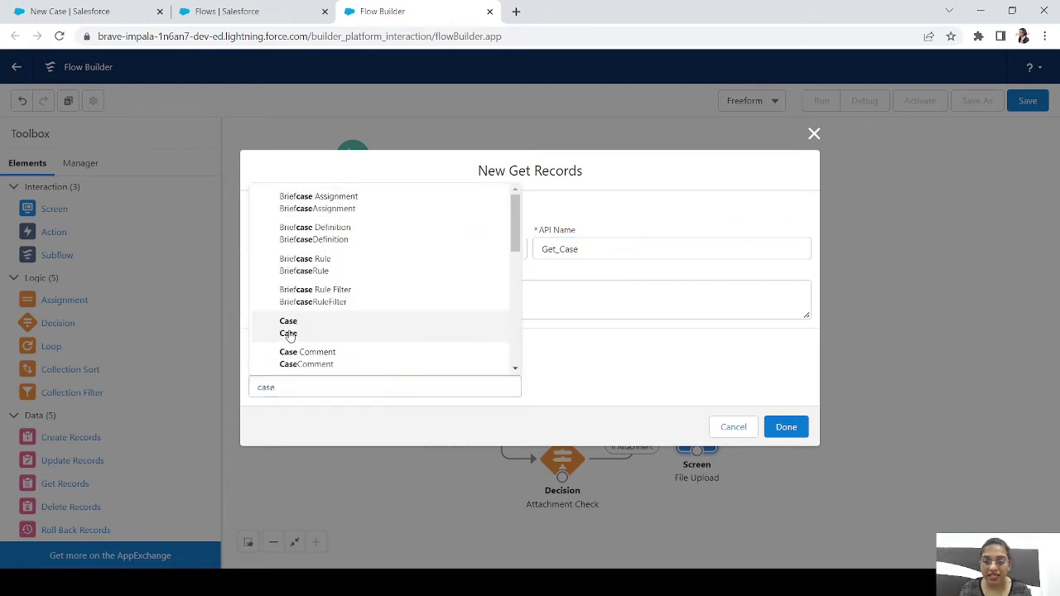
left_click(290, 331)
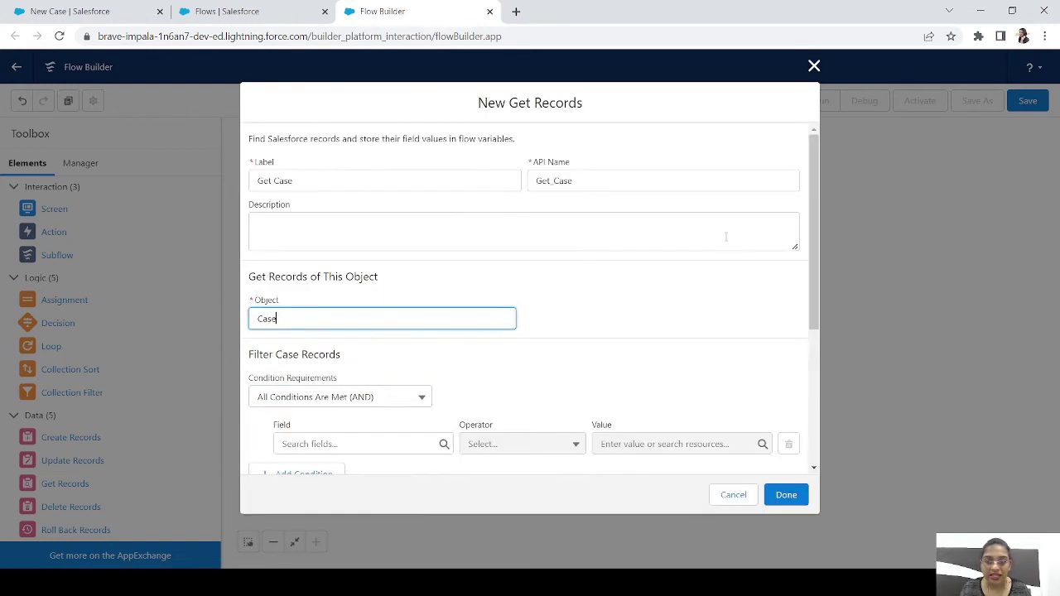
Step: Filter the Get Case records by Id Equals the caseId variable and finish the element
left_click_drag(811, 273, 812, 380)
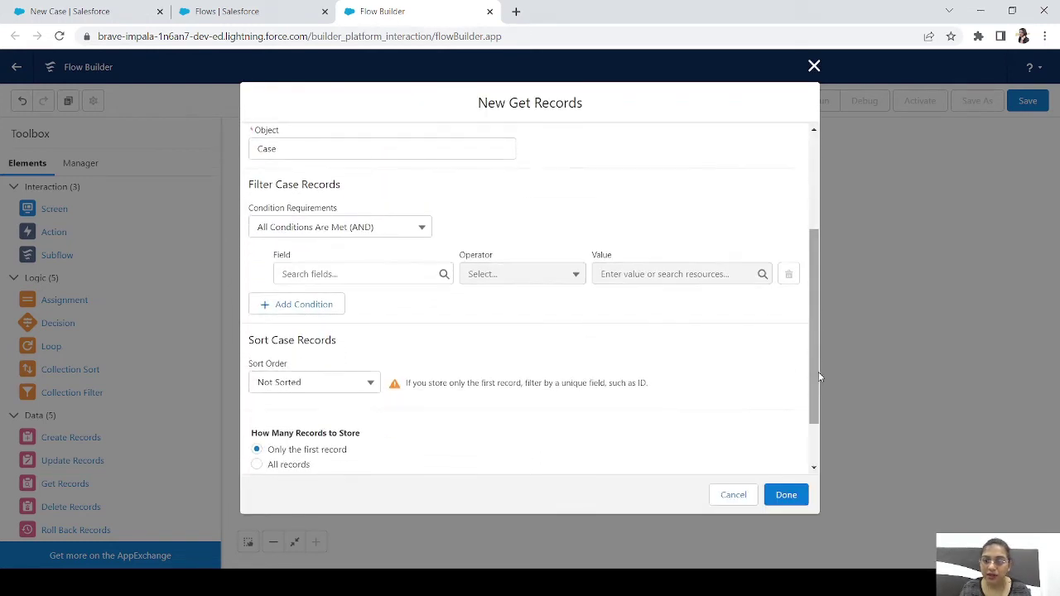
left_click(288, 273)
type("id")
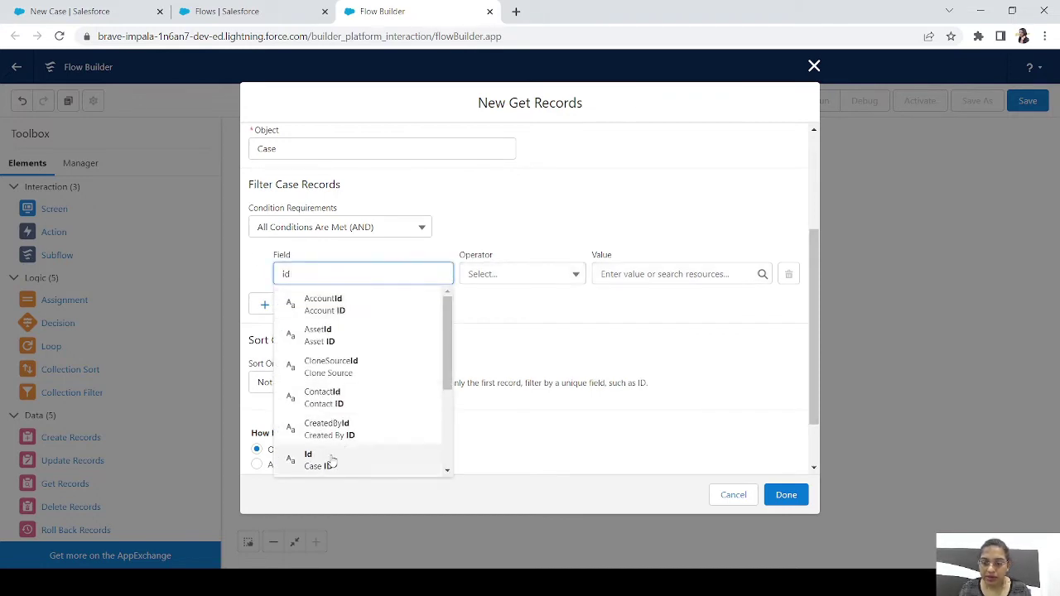
left_click(330, 461)
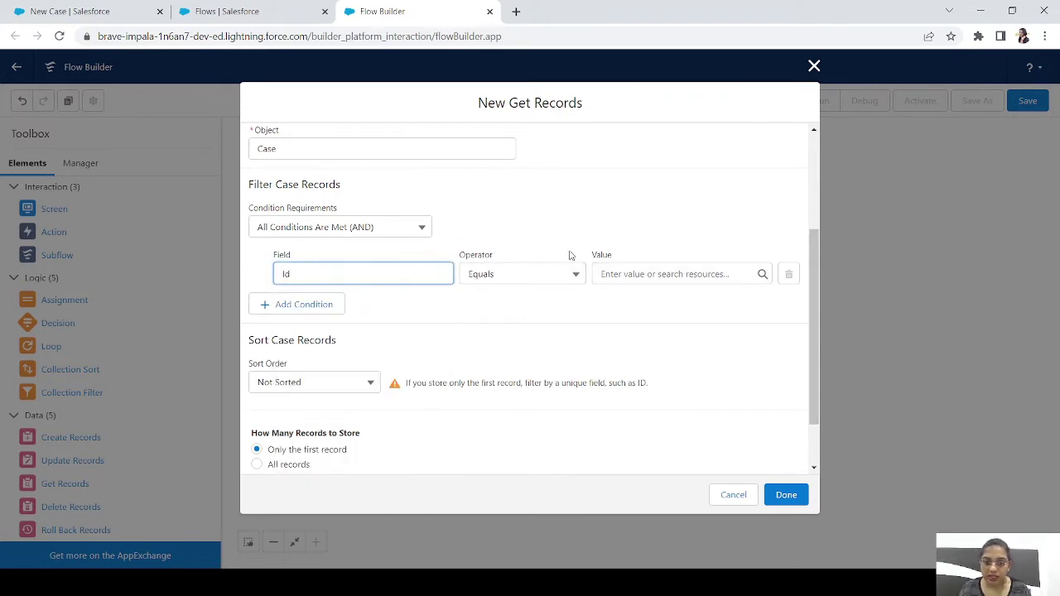
left_click(634, 279)
type("ac")
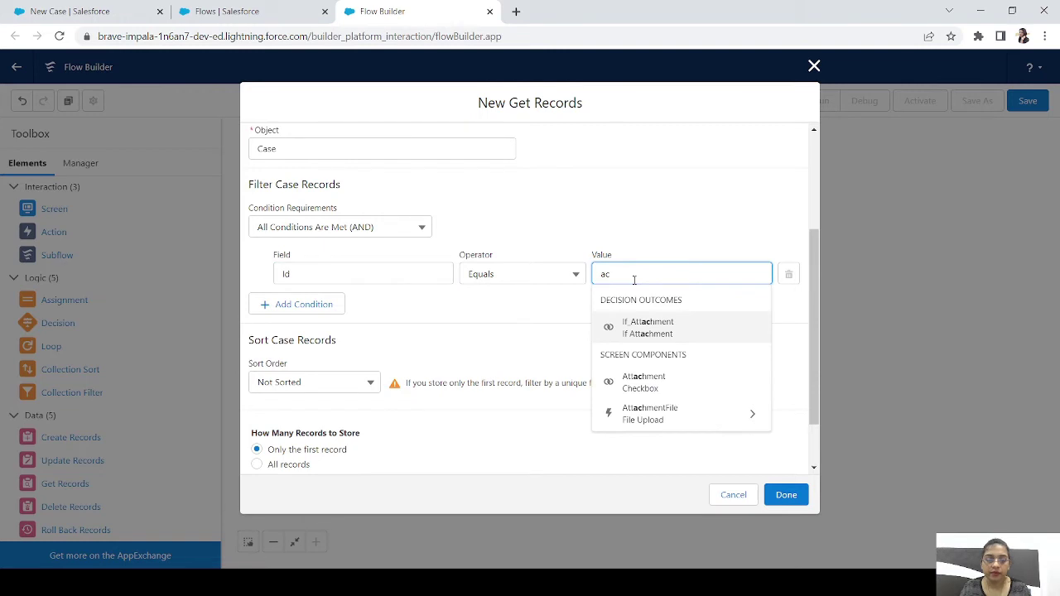
key("BackSpace")
key("BackSpace")
type("case")
left_click(634, 437)
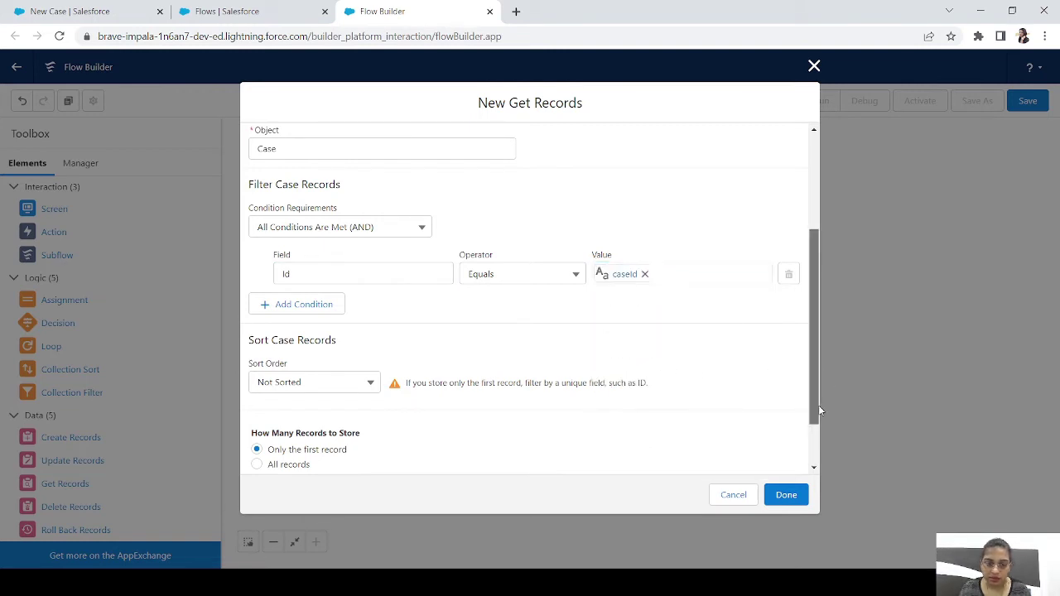
left_click_drag(818, 405, 822, 463)
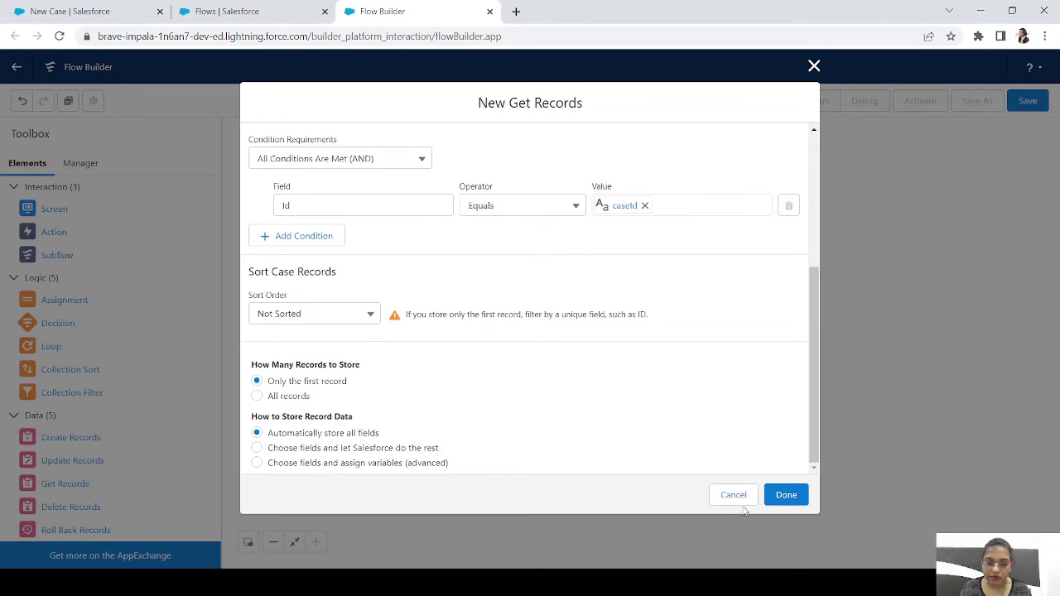
left_click(786, 495)
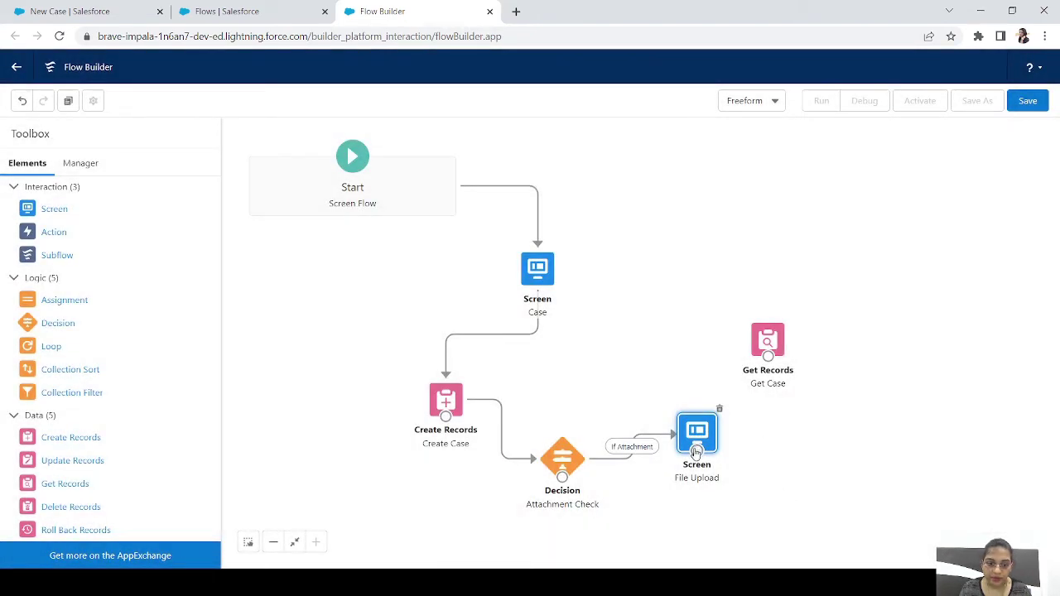
Step: Connect the File Upload screen to the Get Case element and place Get Case closer to the screen
left_click_drag(697, 450, 802, 322)
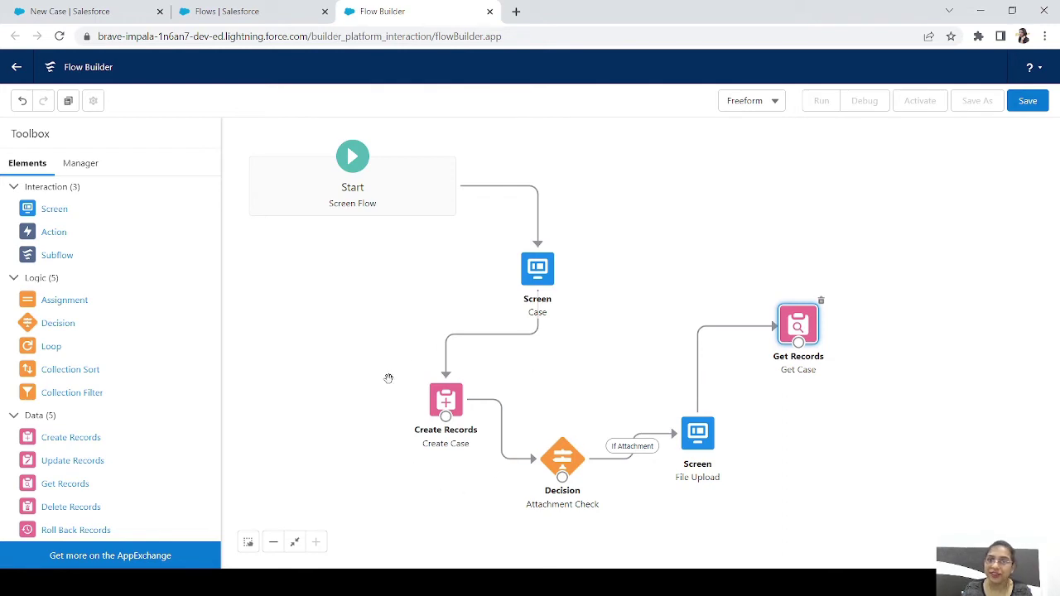
left_click_drag(806, 331, 787, 358)
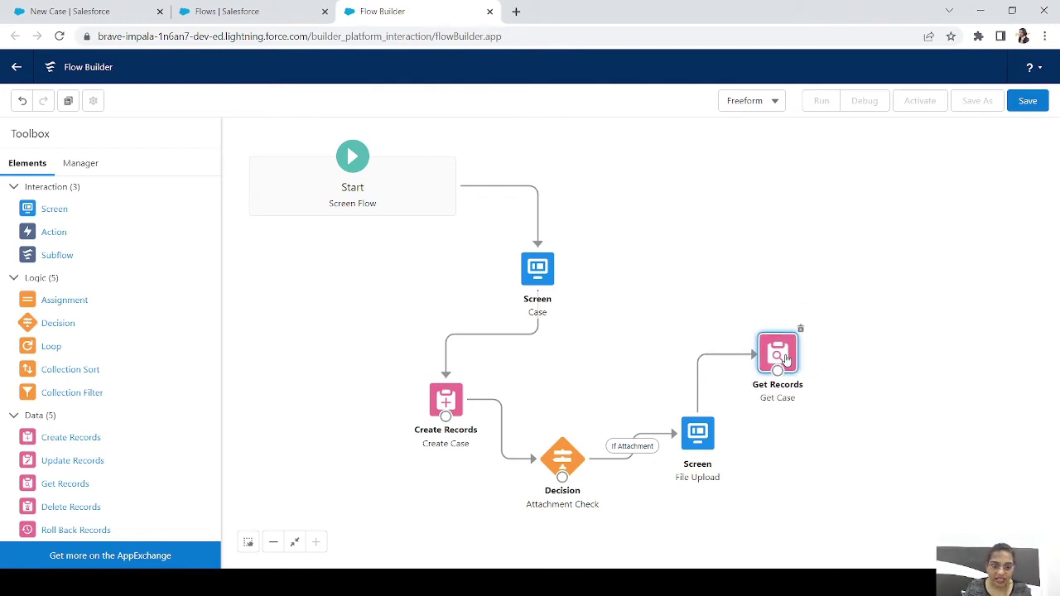
Step: Add a new screen above Get Case containing a Display Text component with the API name Success
left_click_drag(55, 209, 777, 255)
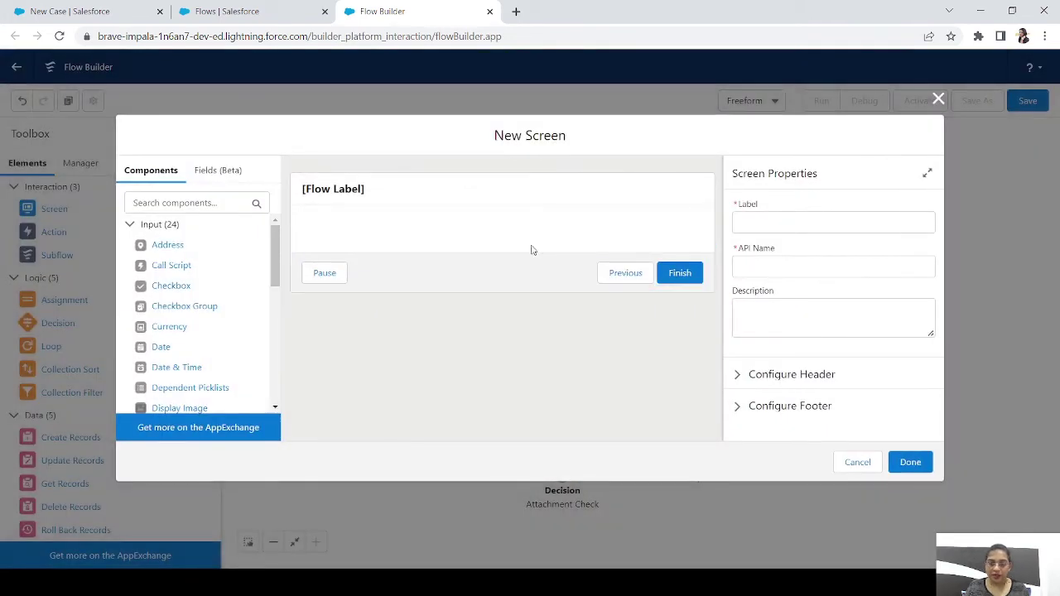
left_click(175, 204)
type("di")
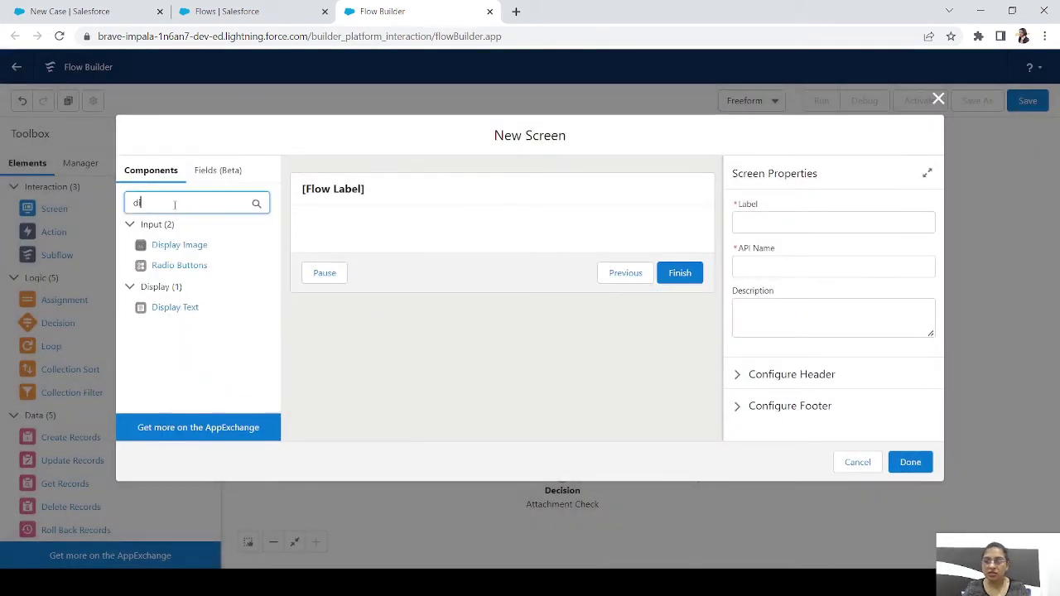
type("s")
left_click_drag(170, 244, 348, 232)
left_click(794, 224)
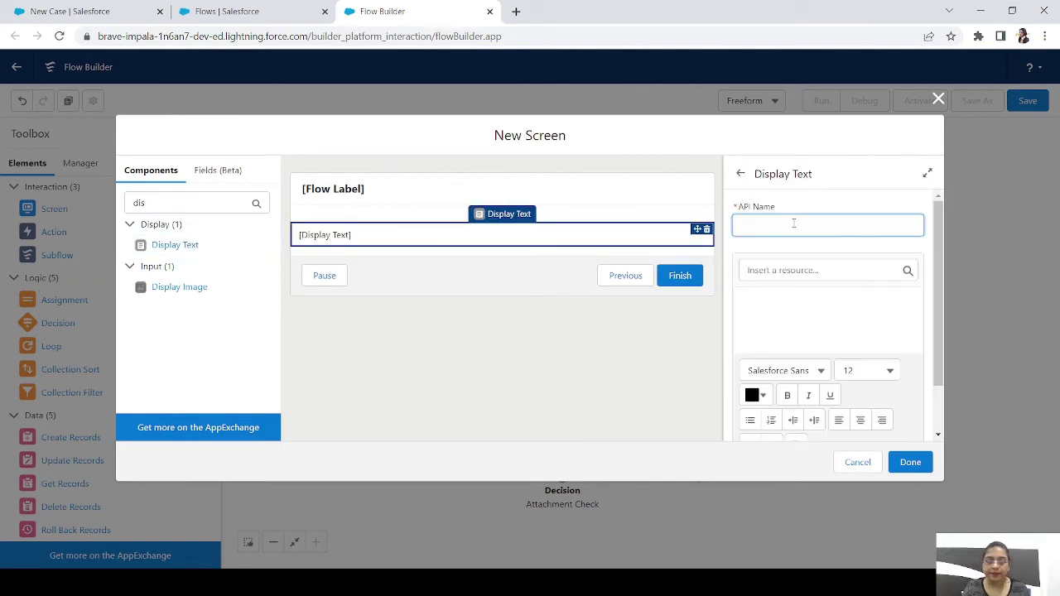
type("Success")
key("Tab")
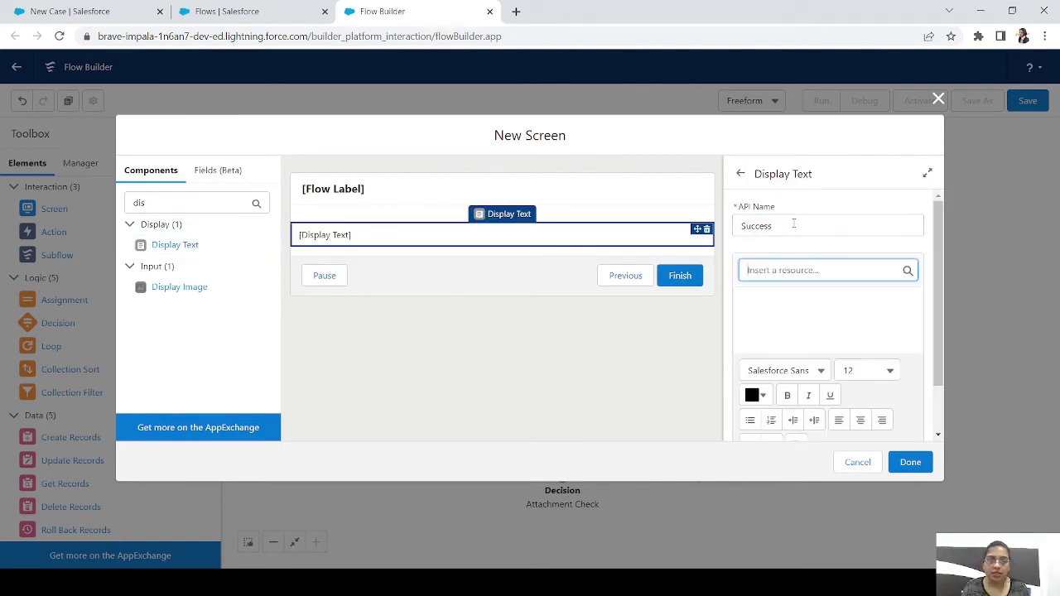
key("Tab")
Step: Write the Success display text on two lines: "Your case has been registered." and "Your Case Number is"
left_click(770, 335)
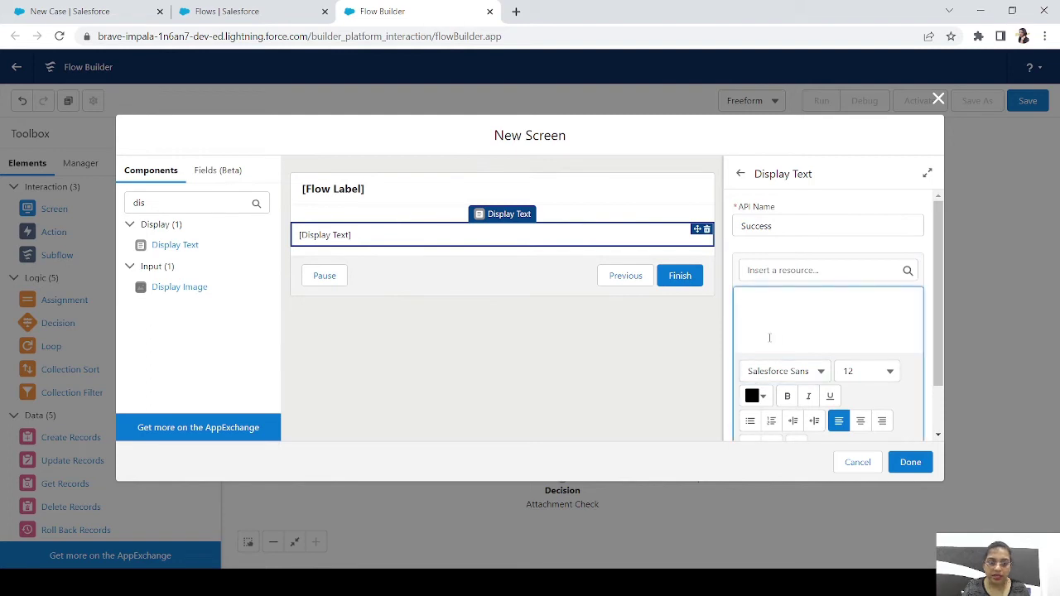
type("Your cas")
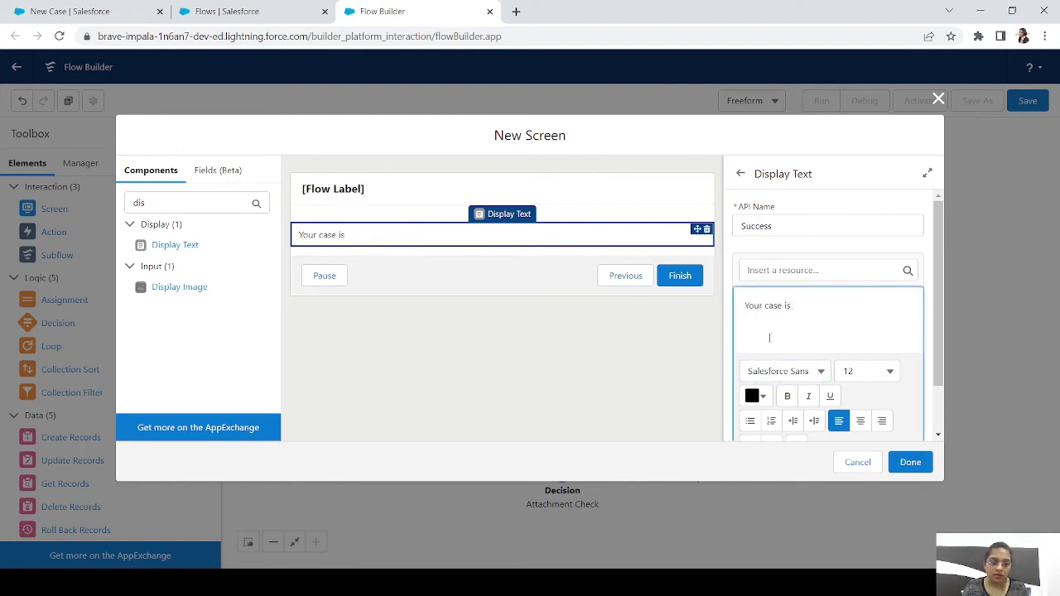
type("e hase")
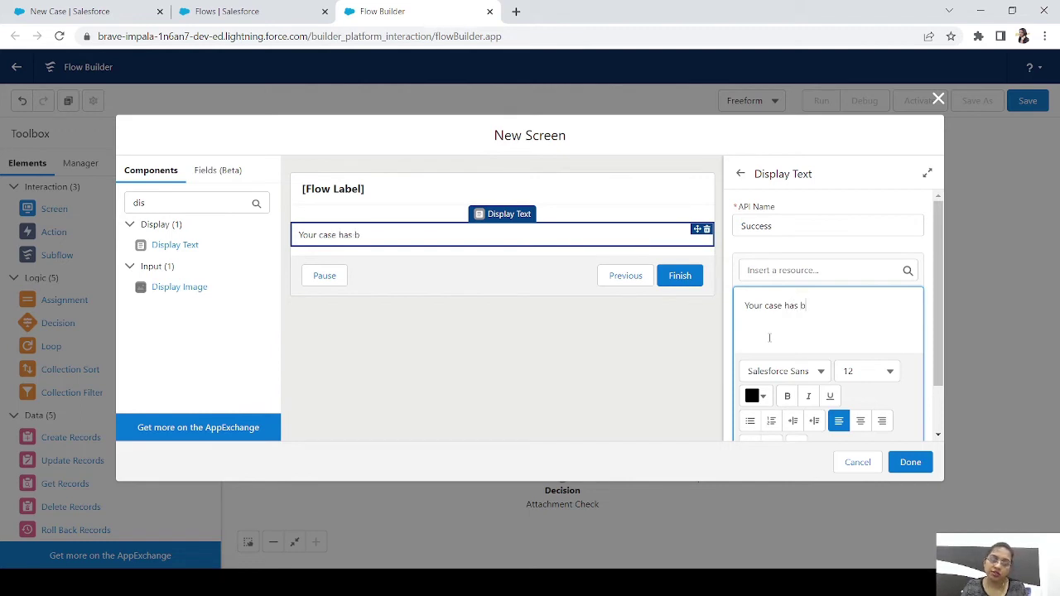
key("BackSpace")
type("been r")
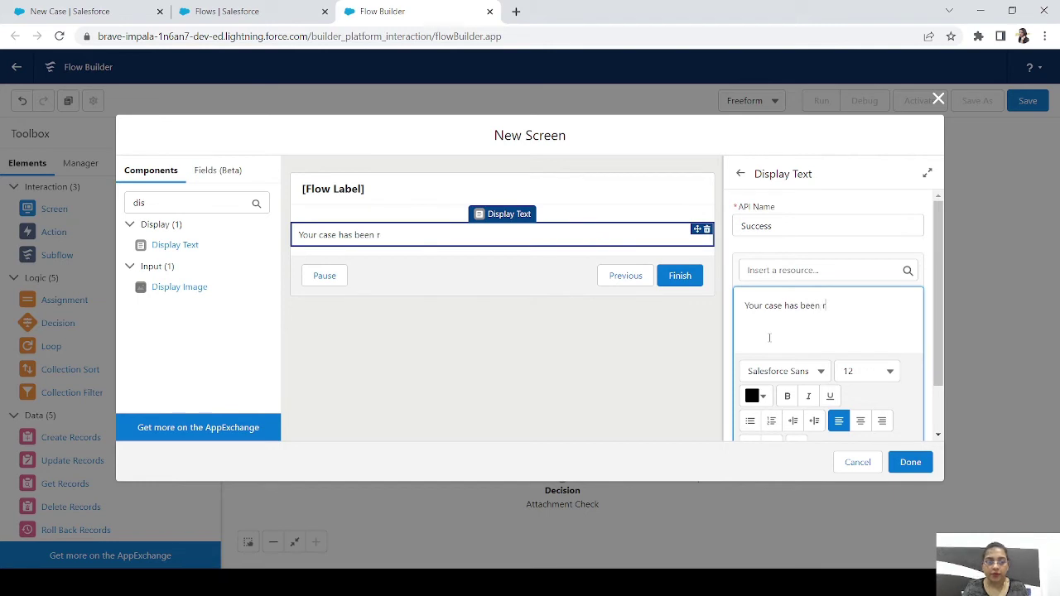
type("egistre")
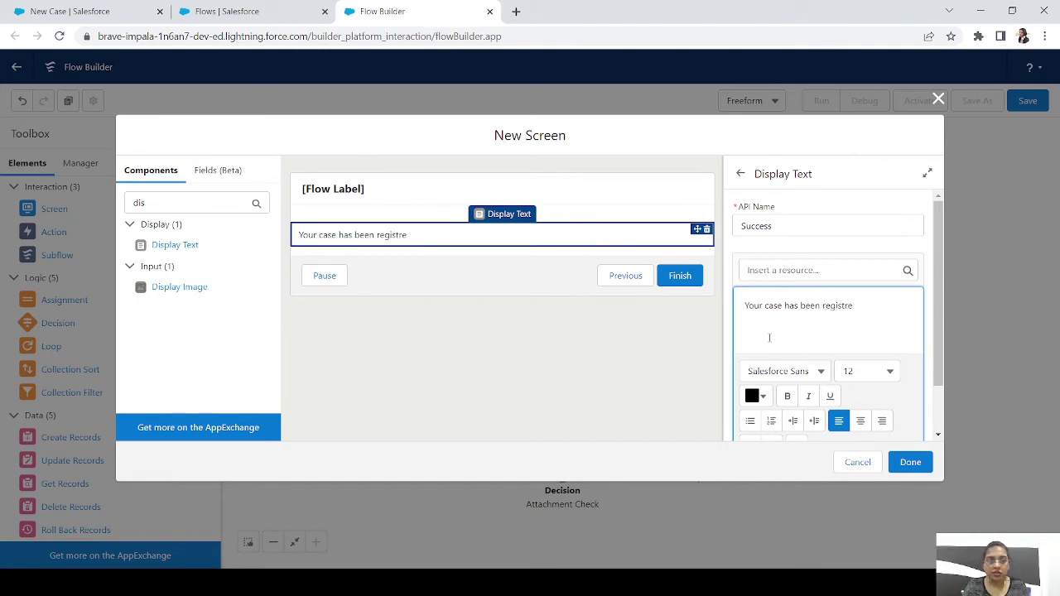
type("reed")
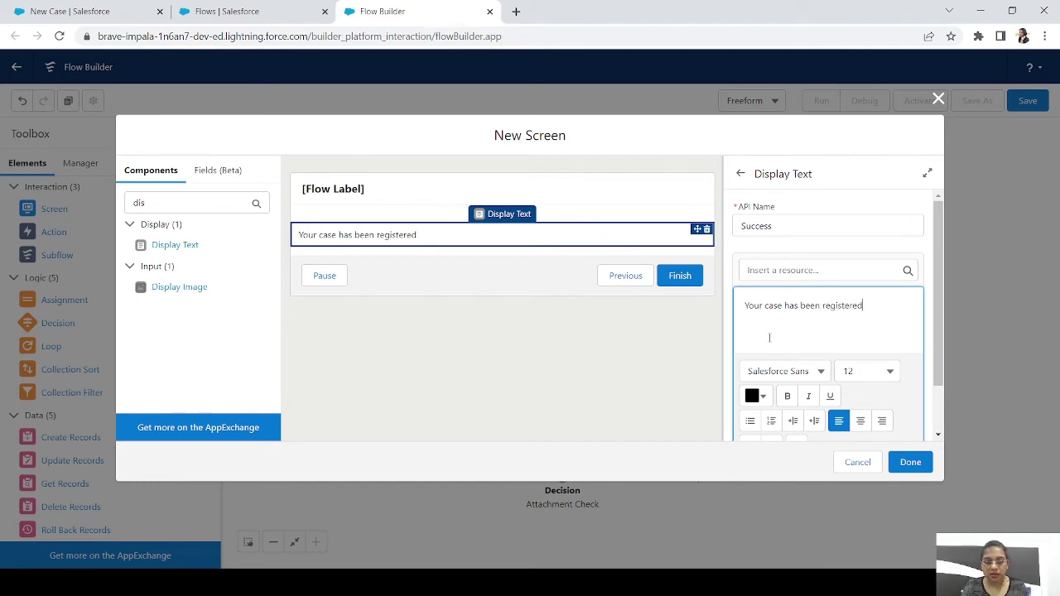
type(".")
key("Return")
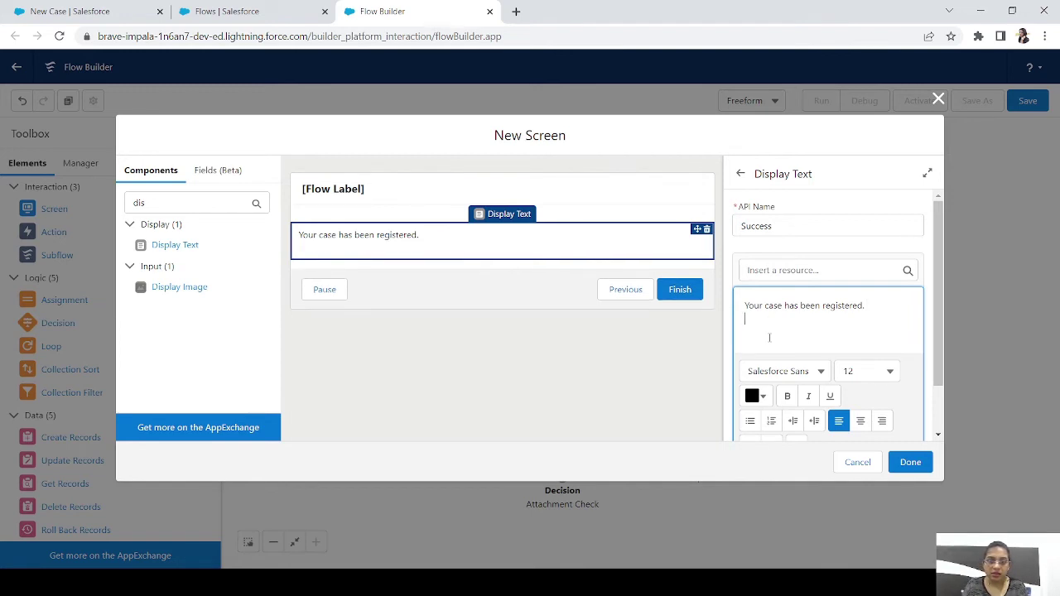
type("Your")
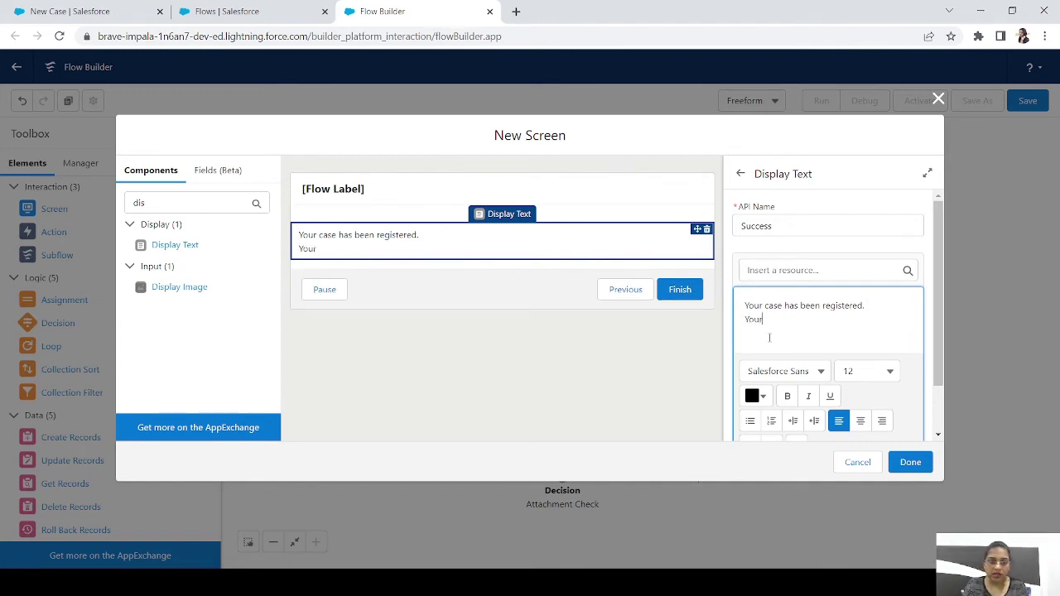
type(" Case Nu")
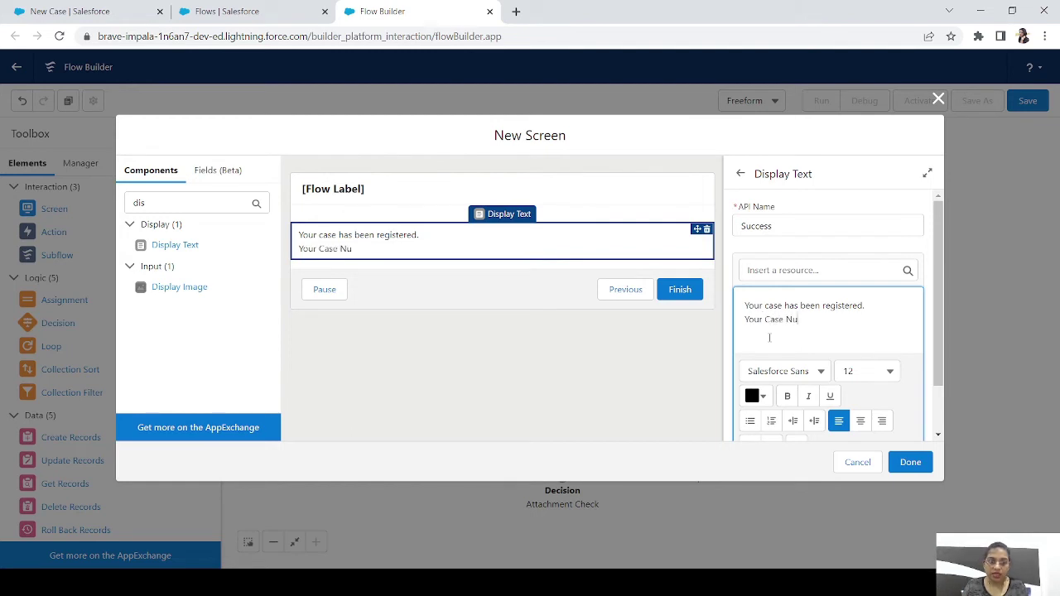
type("mber is")
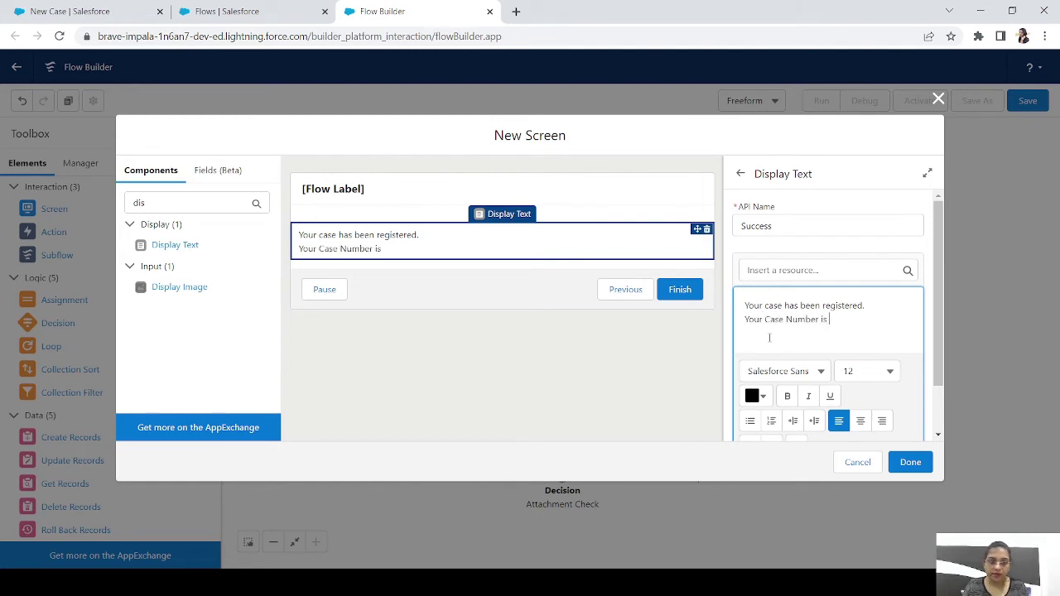
Step: Search the resources available to the Success display text for get and case
left_click(799, 271)
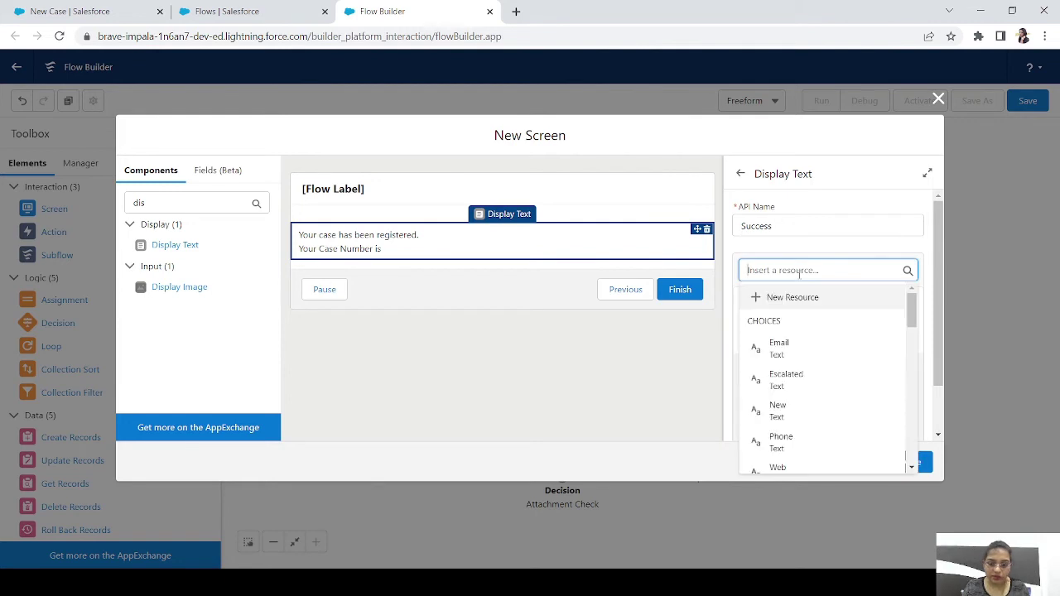
type("get")
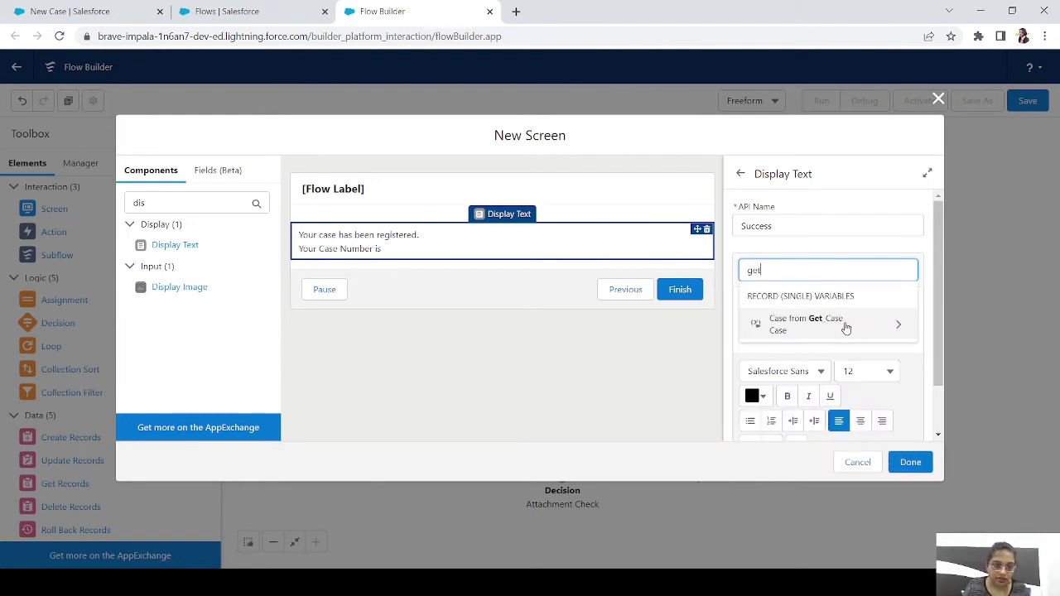
key("BackSpace")
key("BackSpace")
key("BackSpace")
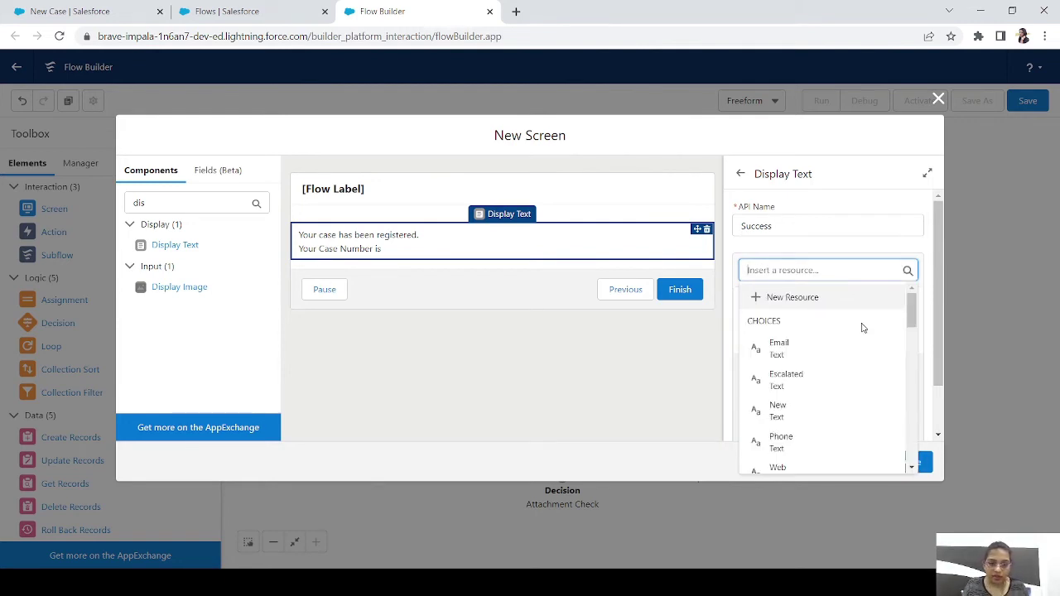
type("case")
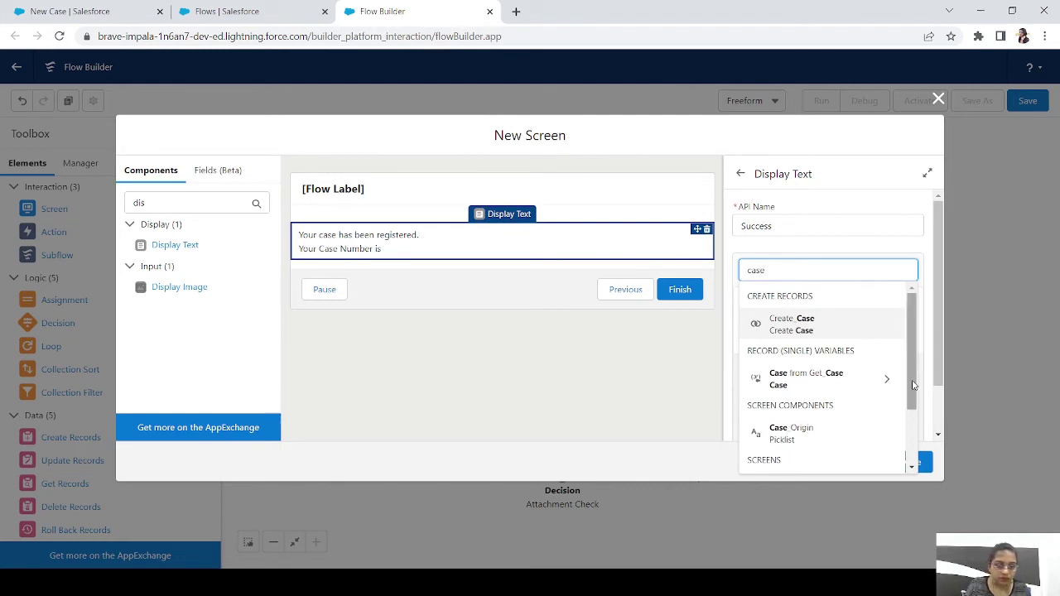
left_click_drag(914, 385, 918, 356)
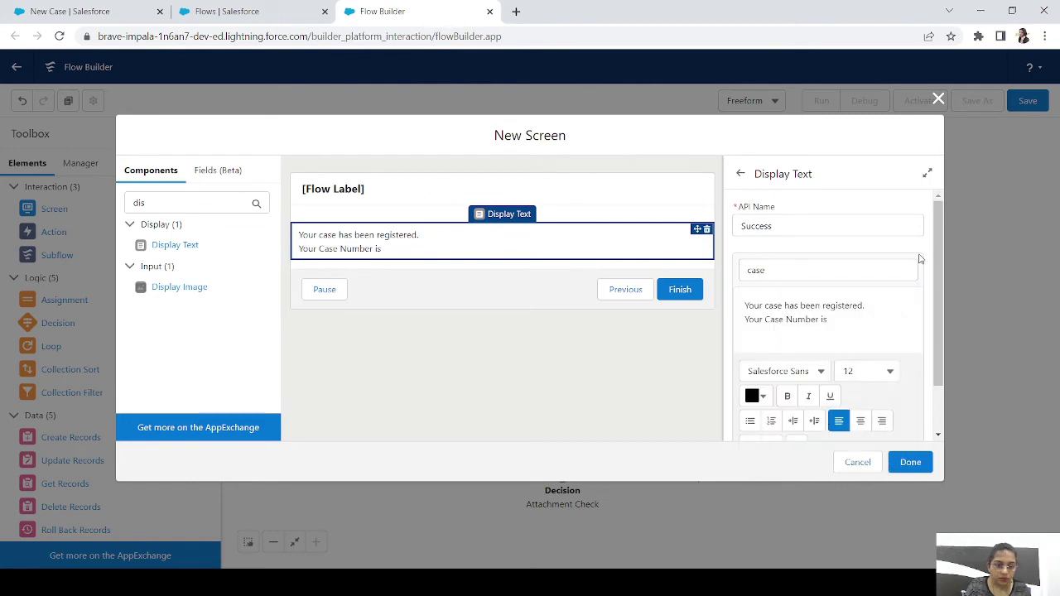
left_click(850, 328)
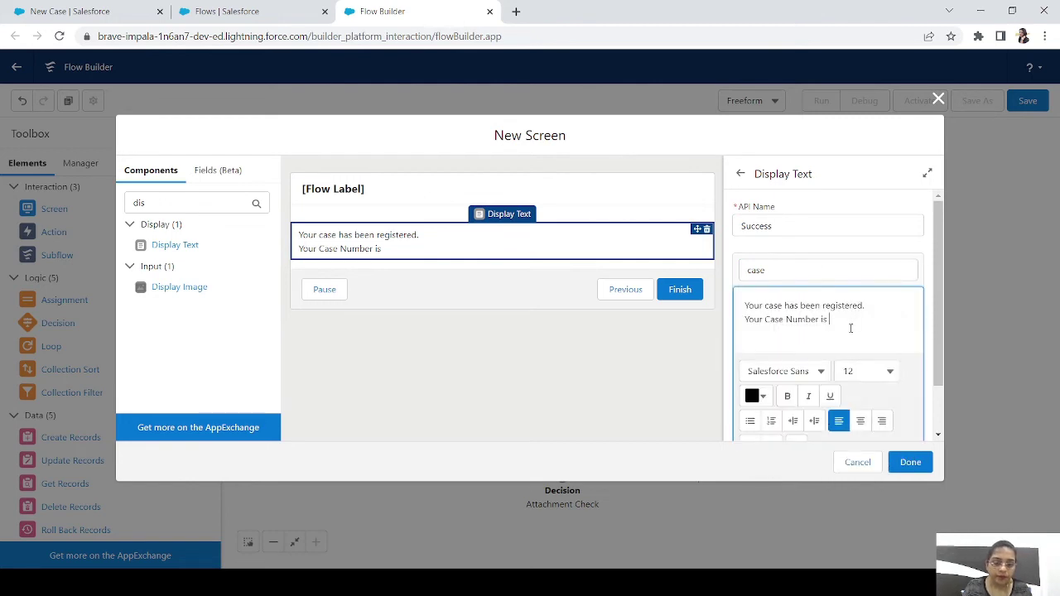
type("get")
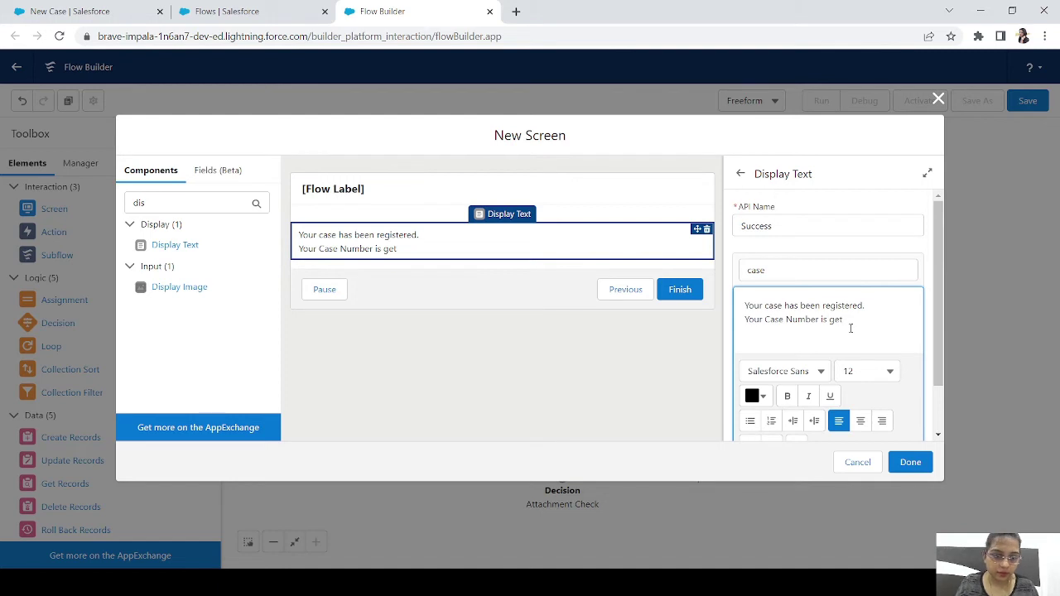
key("BackSpace")
key("BackSpace")
key("BackSpace")
Step: Insert the CaseNumber field of the Get_Case record after "Your Case Number is" in the Success display text
double_click(768, 270)
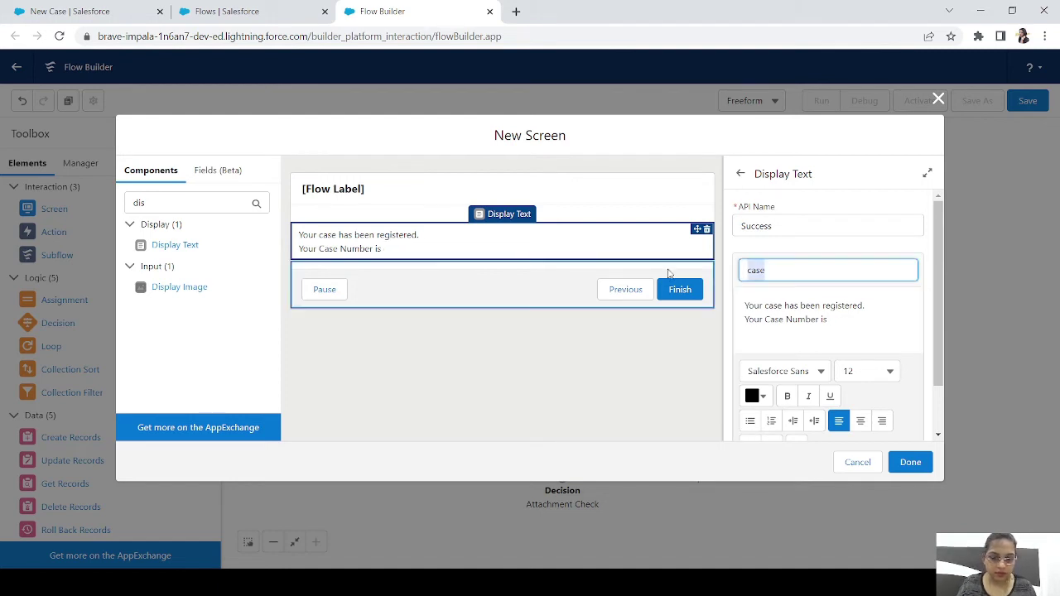
type("gey")
key("BackSpace")
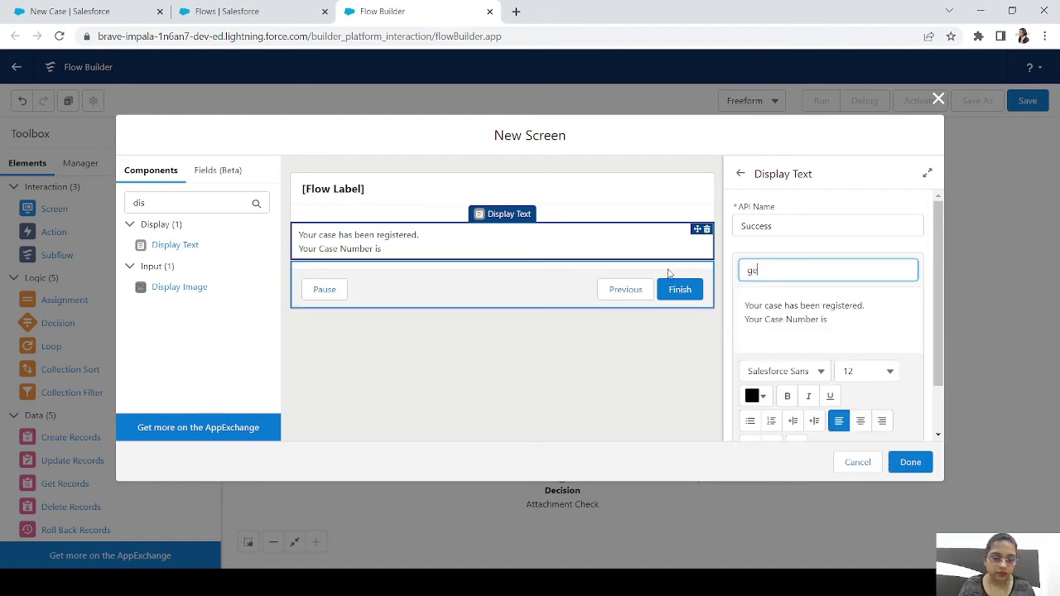
type("t")
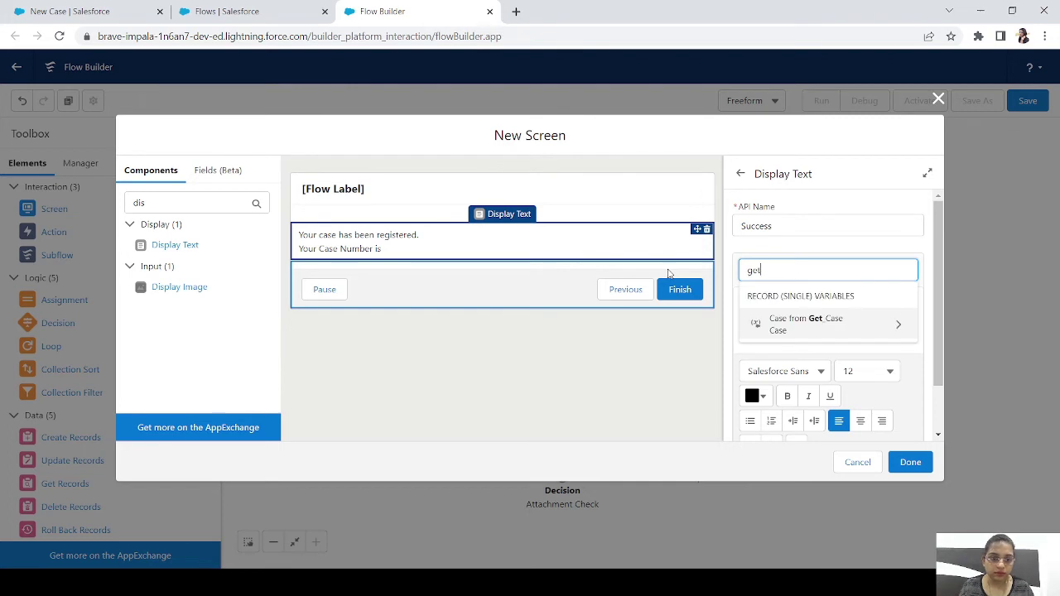
left_click(828, 332)
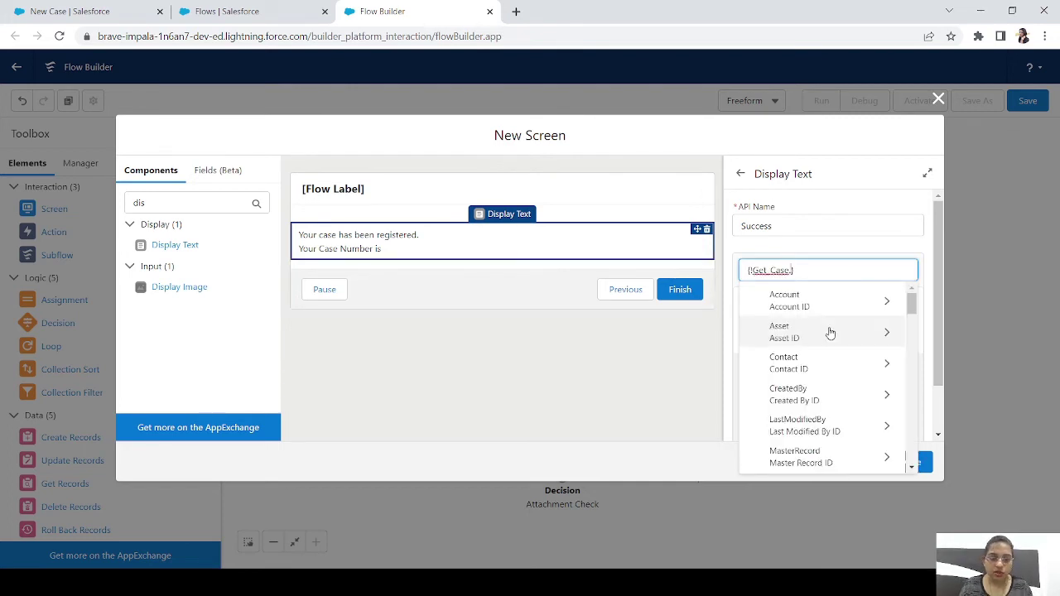
type("casenum")
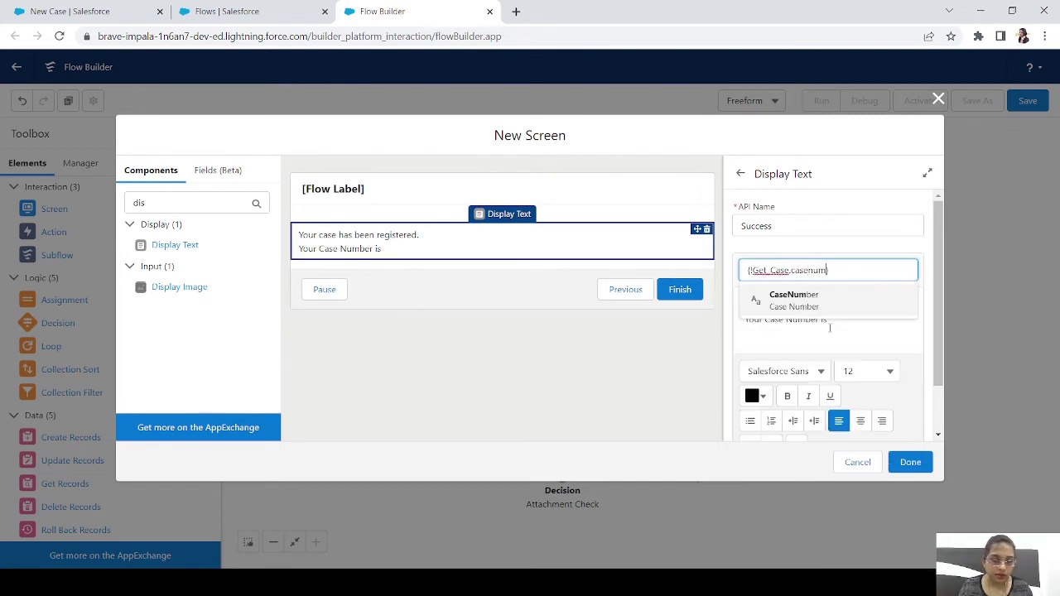
left_click(812, 298)
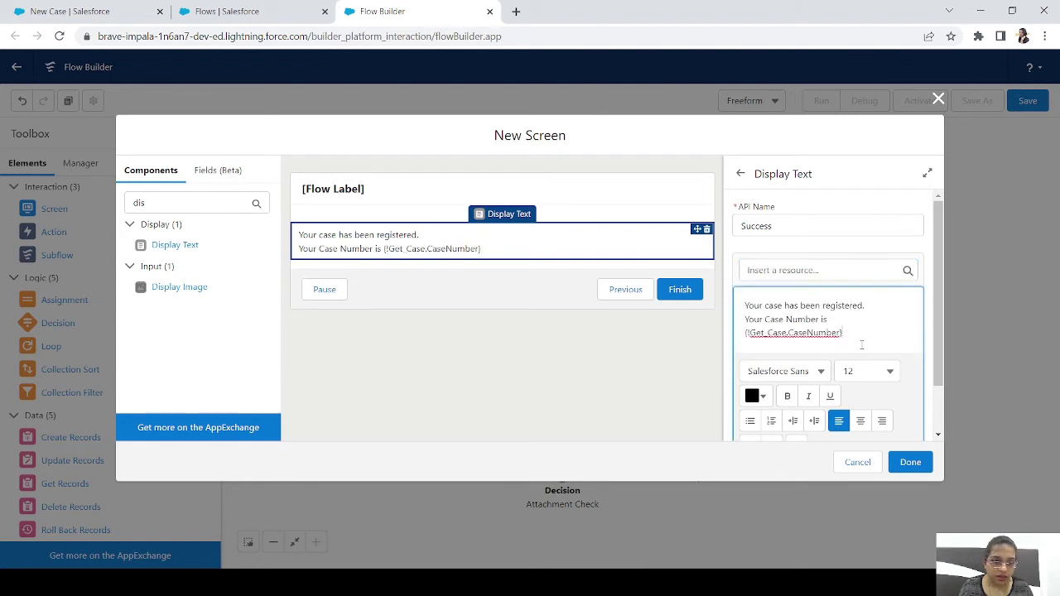
Step: Make the whole success message bold and try the green text color #1F9351
left_click_drag(861, 345, 744, 305)
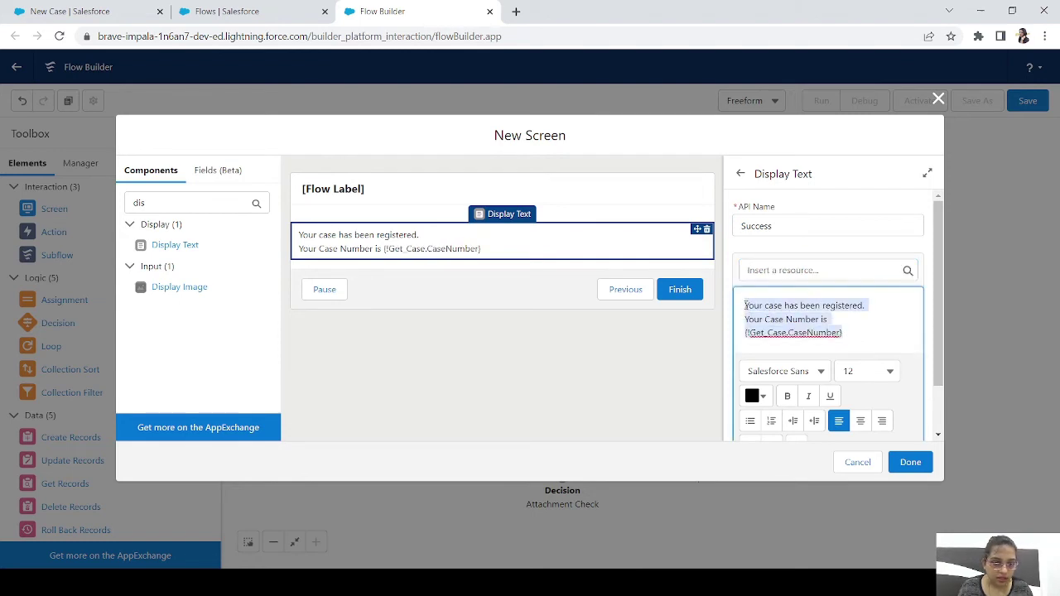
left_click(788, 396)
left_click(756, 396)
left_click(797, 290)
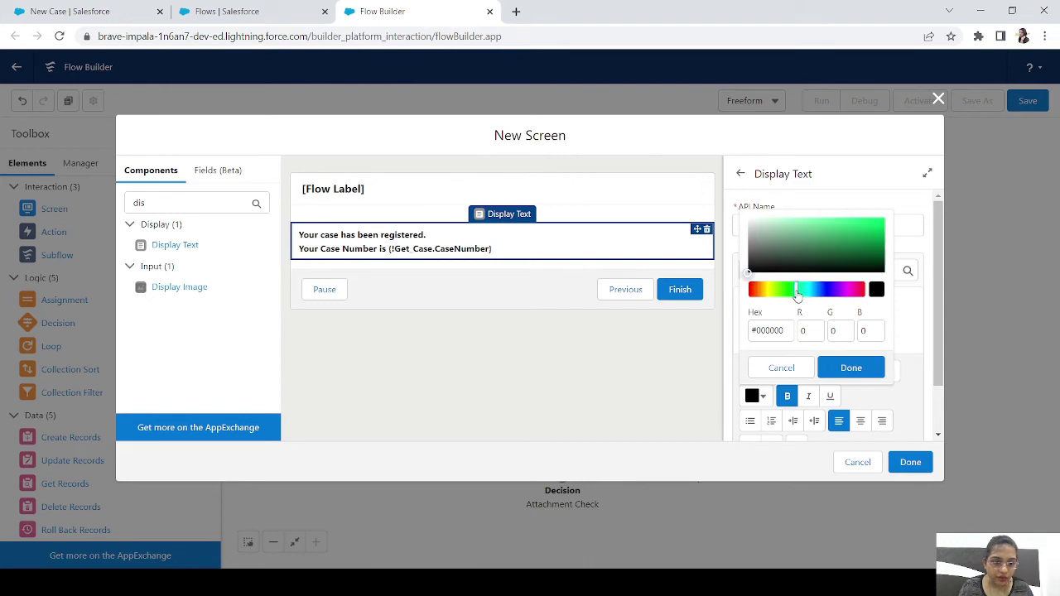
mouse_move(819, 238)
left_mouse_down()
mouse_move(853, 221)
mouse_move(855, 242)
left_mouse_up()
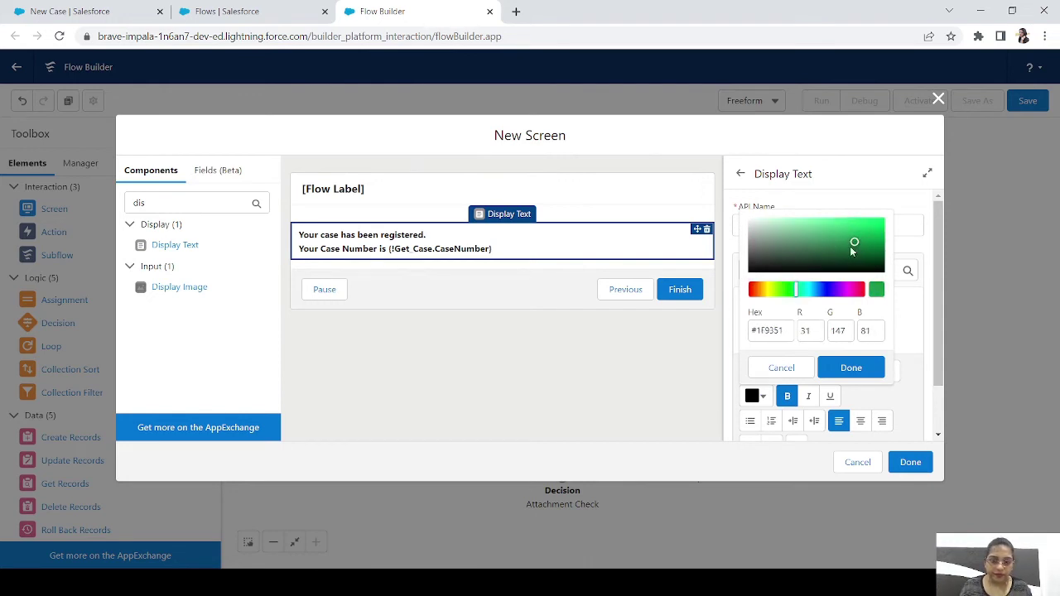
left_click(911, 462)
Step: Label the new screen "Success Screen" and finish configuring it
left_click(590, 194)
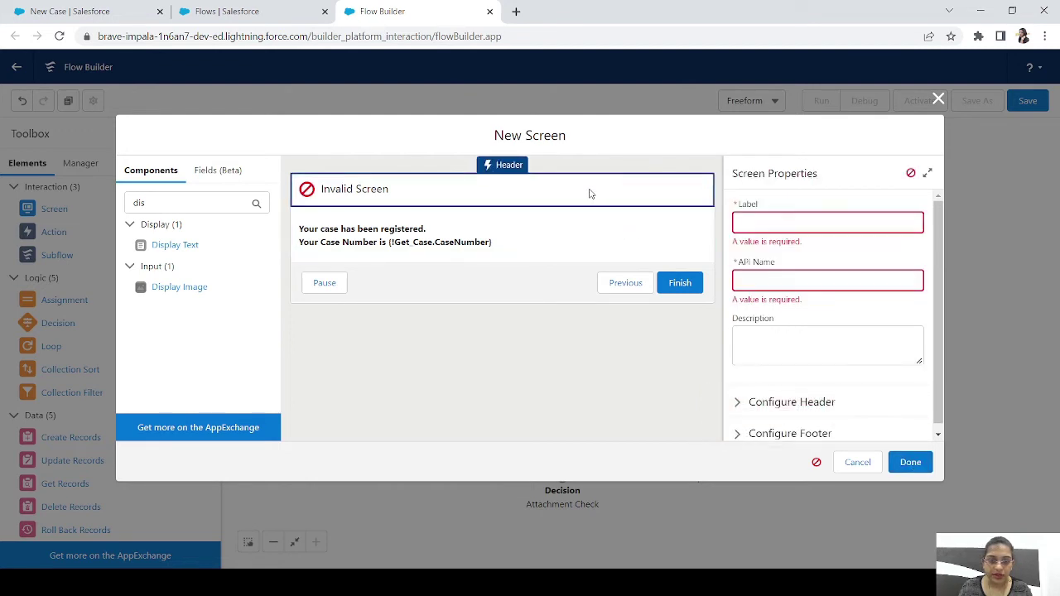
left_click(820, 226)
type("Su")
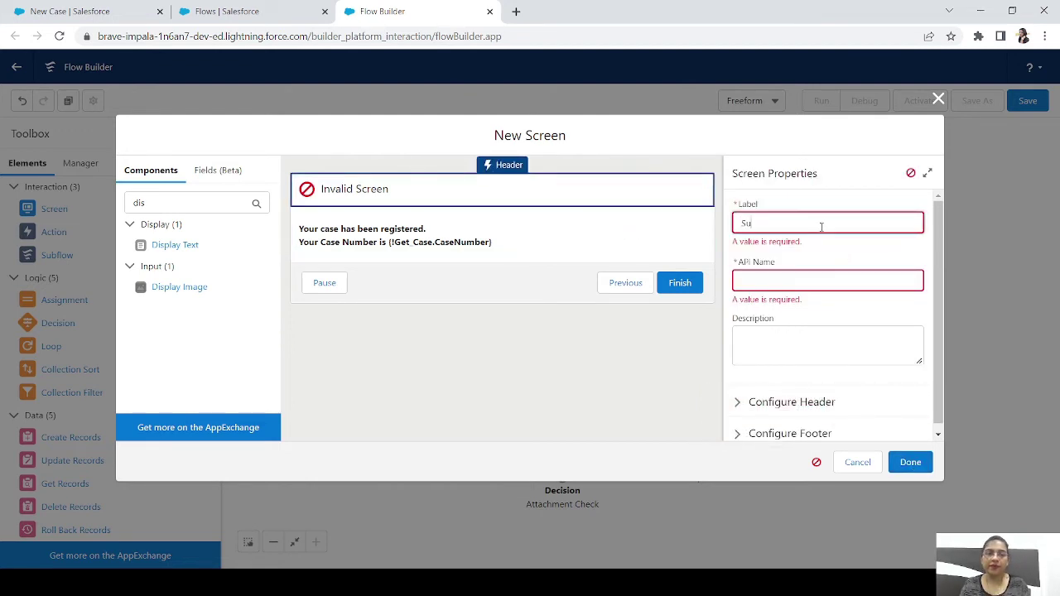
type("ccess Screen")
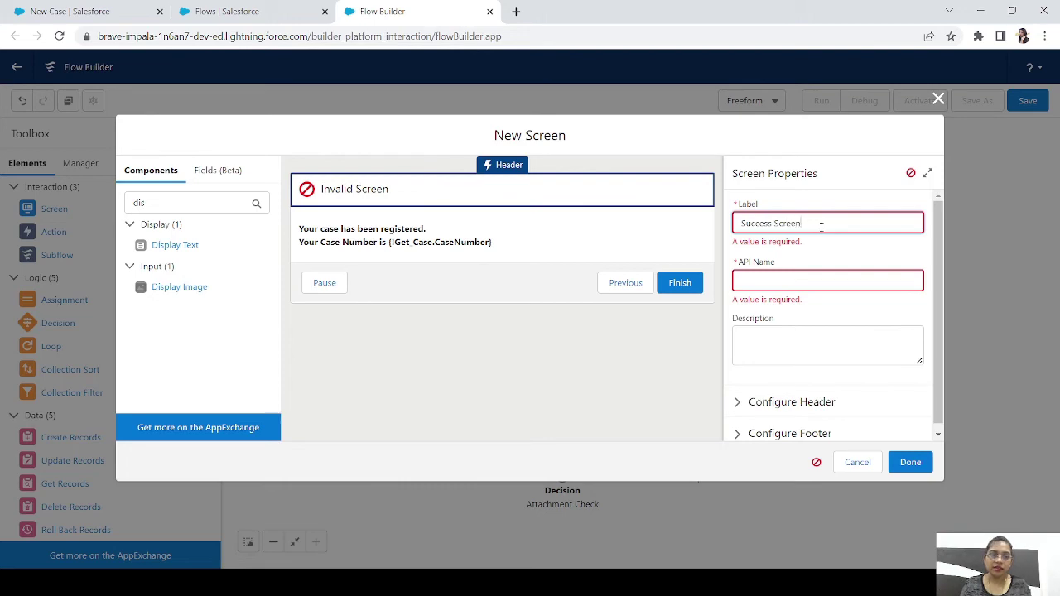
key("Tab")
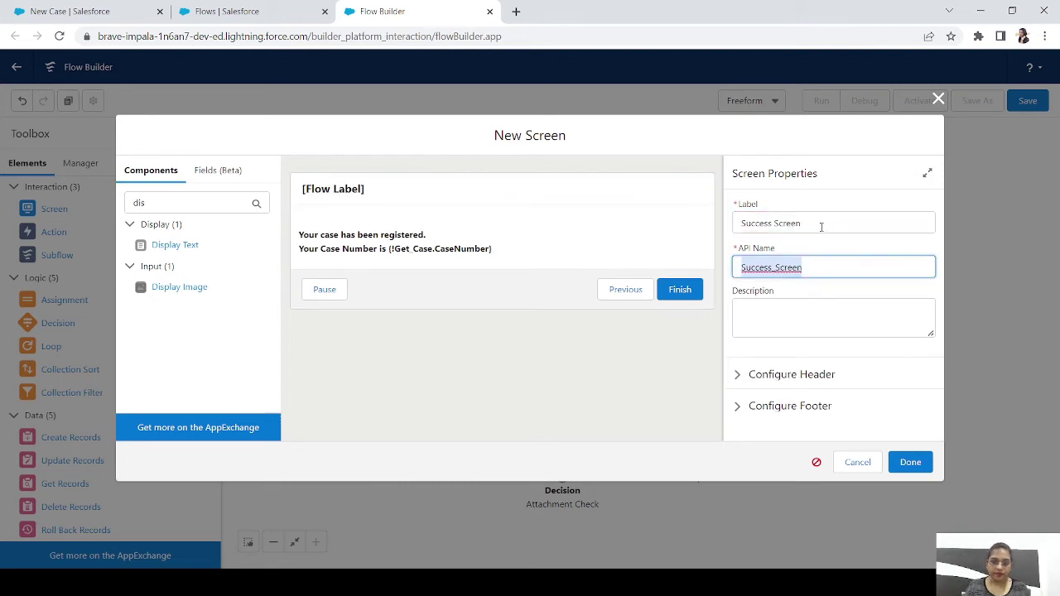
left_click(910, 462)
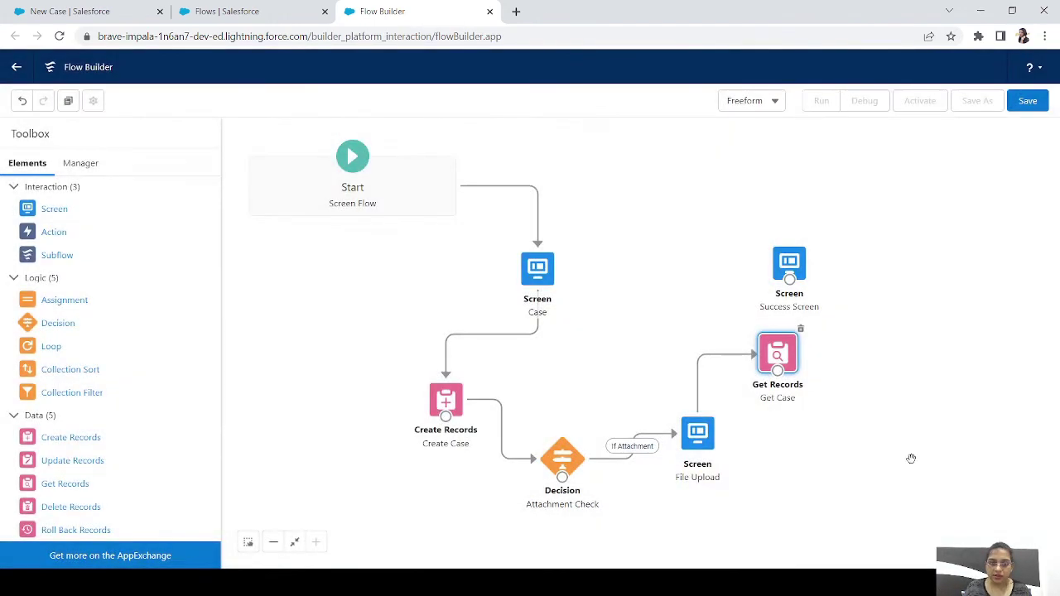
Step: Connect Get Case to Success Screen and Attachment Check's default outcome to Get Case, spacing the elements so the connectors are distinct
left_click_drag(789, 264, 834, 229)
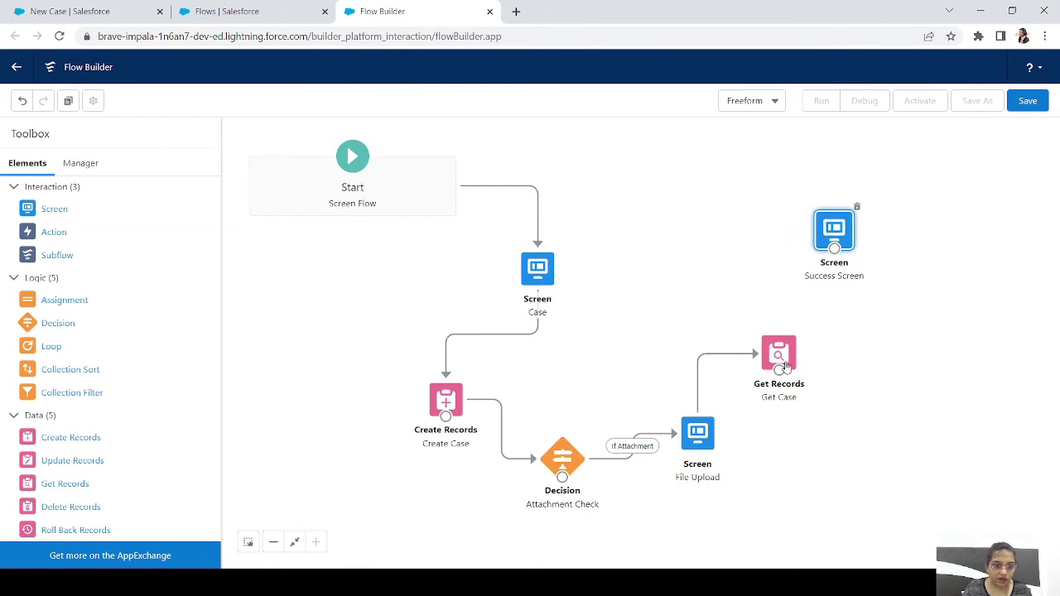
left_click_drag(779, 373, 836, 246)
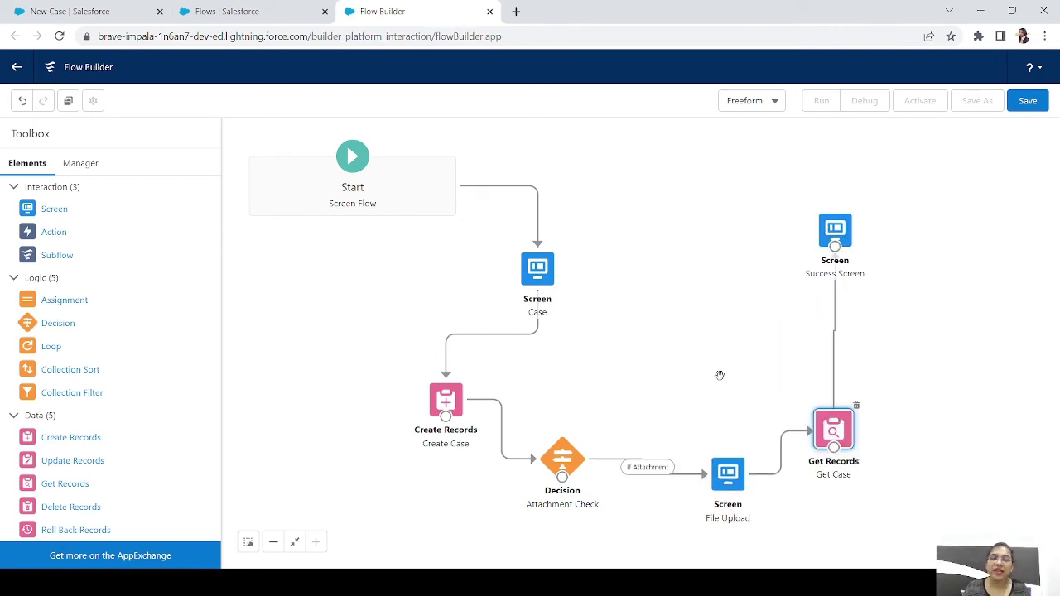
left_click_drag(845, 244, 804, 317)
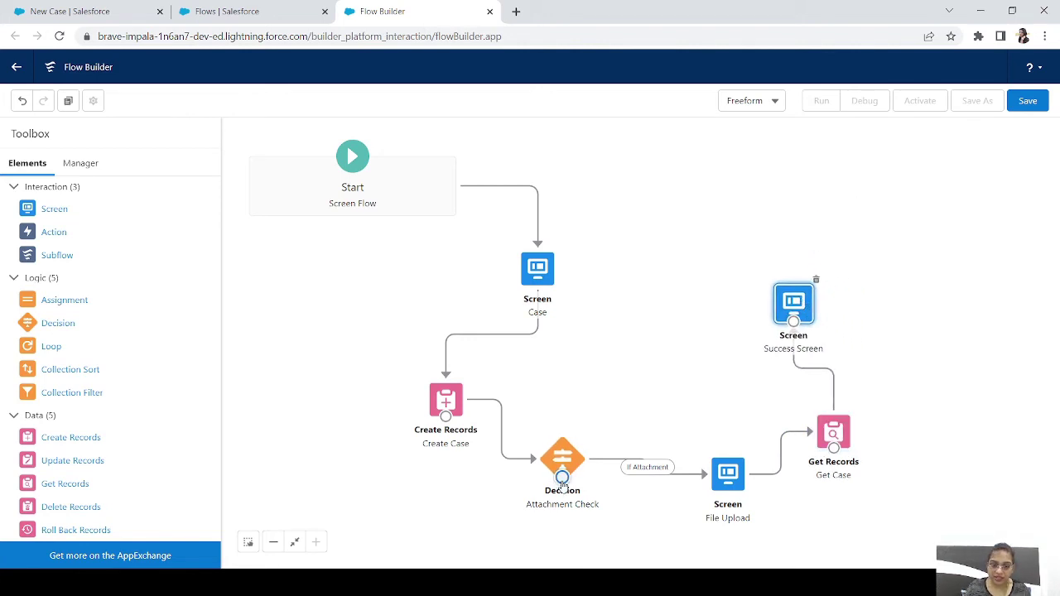
left_click_drag(563, 481, 837, 454)
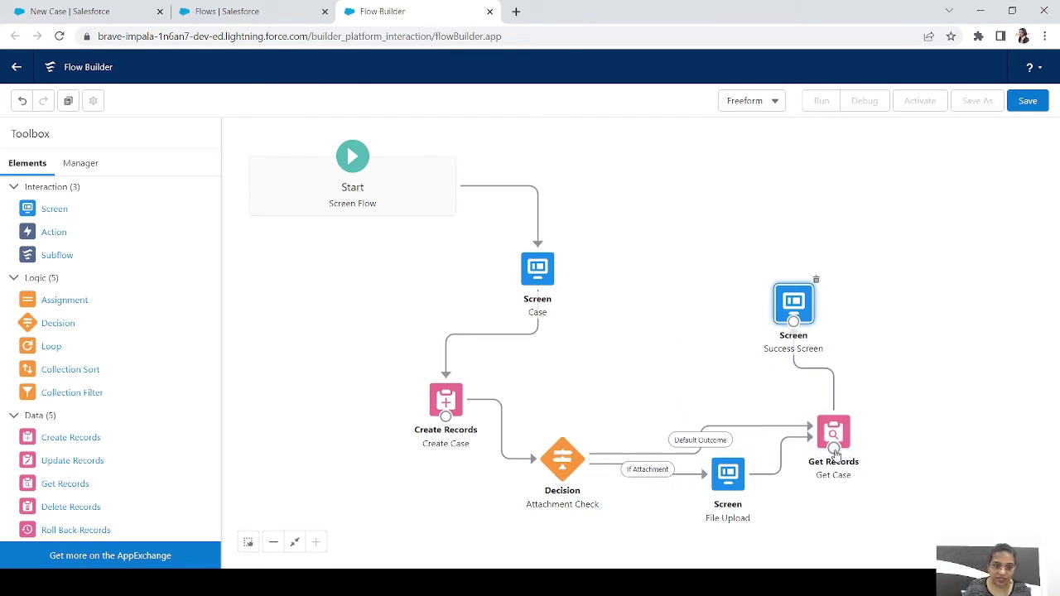
left_click_drag(734, 489, 735, 515)
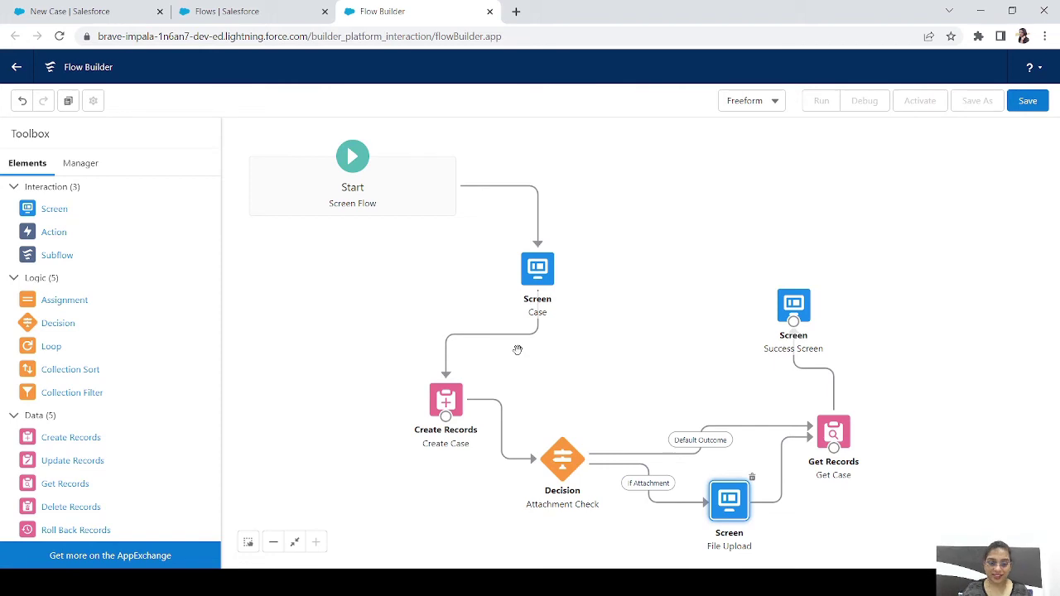
Step: Save the flow with the label "File Upload Example" and activate it
left_click(1030, 105)
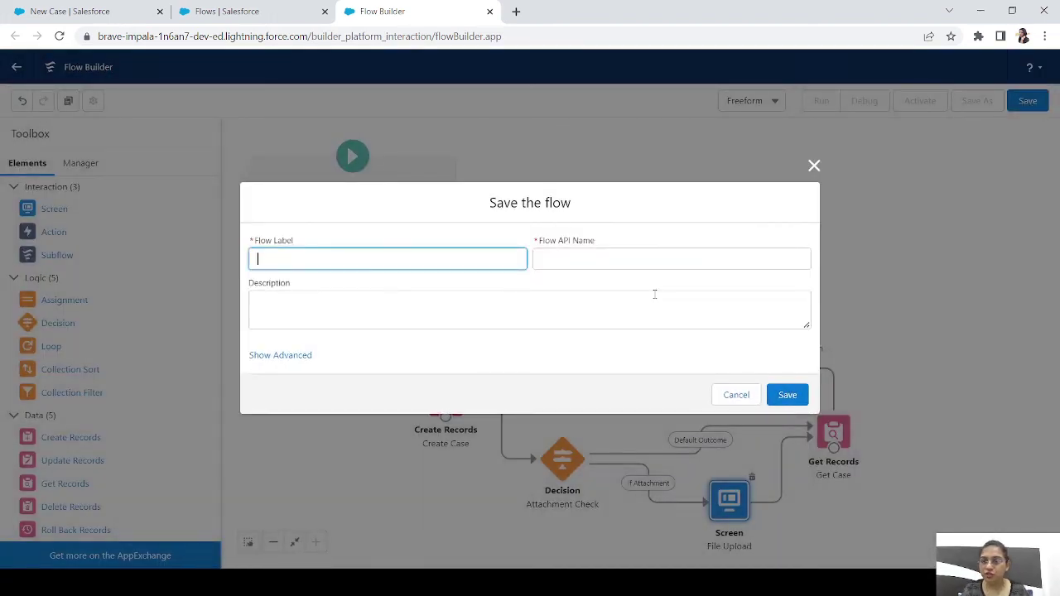
type("File")
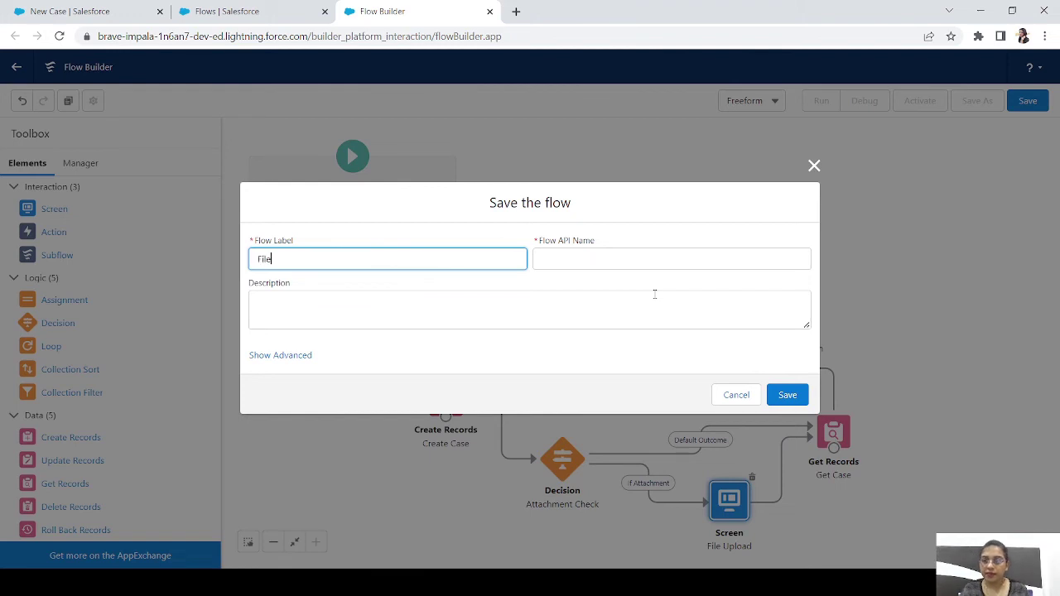
type(" Upload Example")
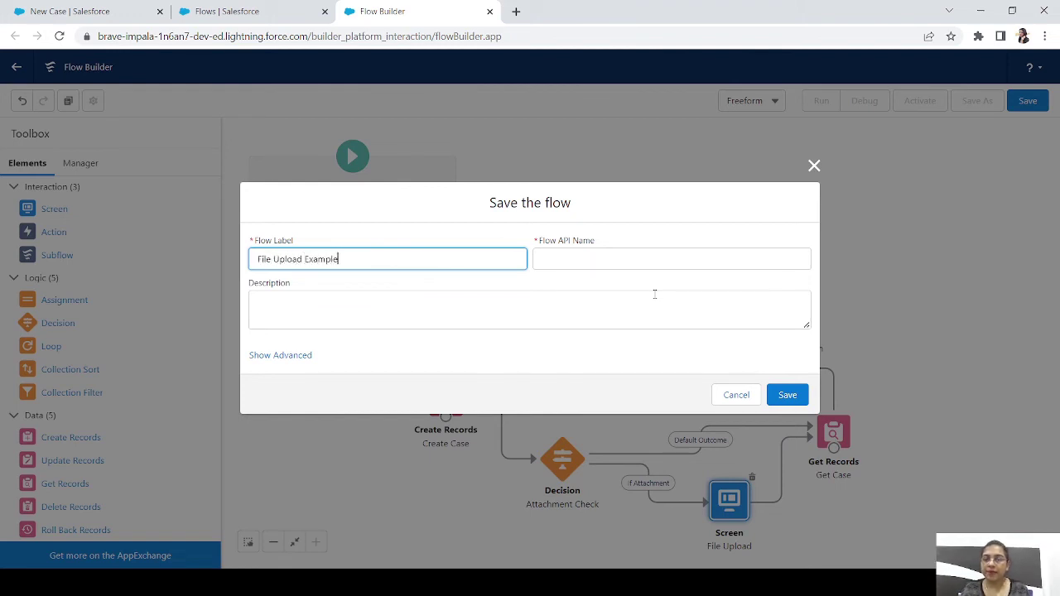
key("Tab")
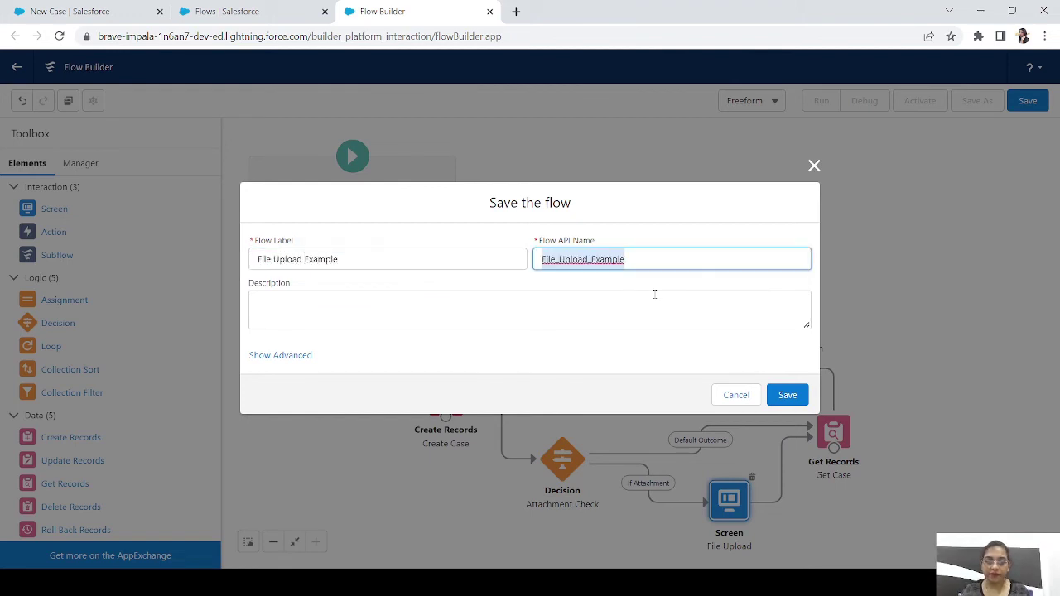
left_click(787, 394)
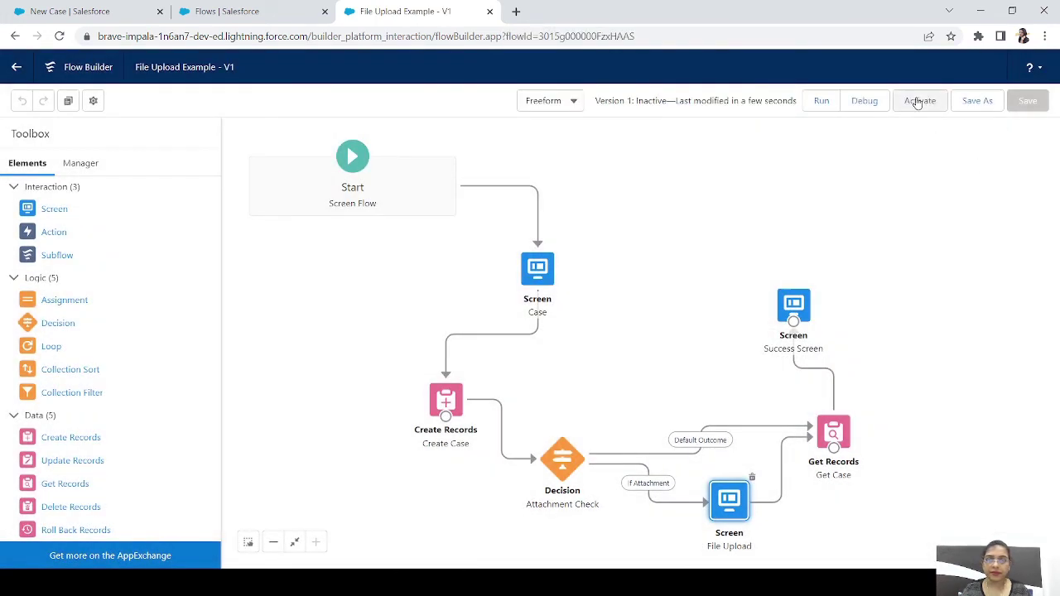
left_click(918, 101)
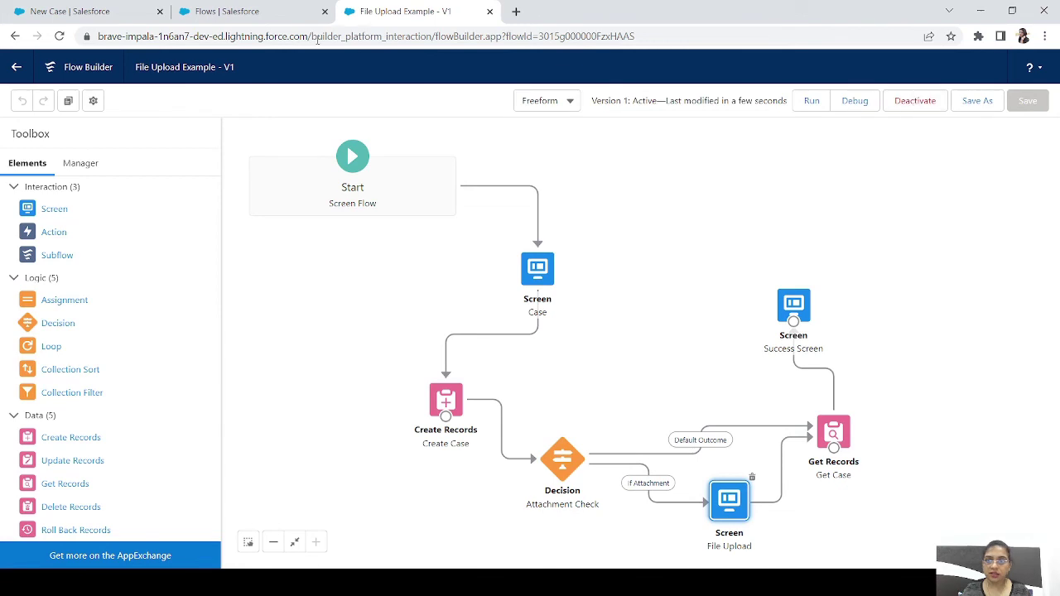
Step: Switch to the Experience site's home page and fill in the flow form with name "Case with file", status Working and case origin Phone
left_click(50, 19)
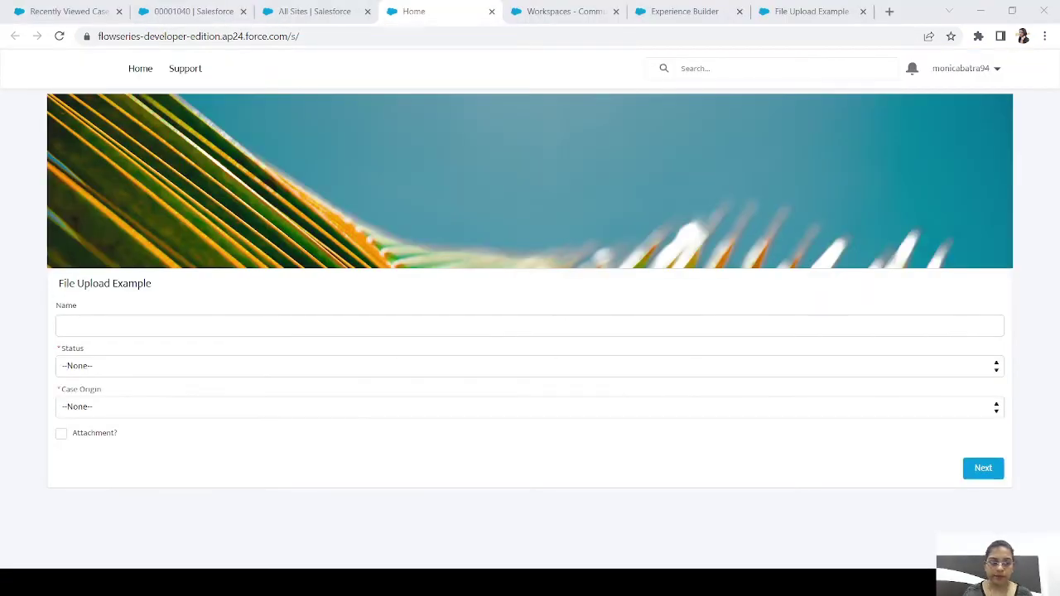
left_click(982, 484)
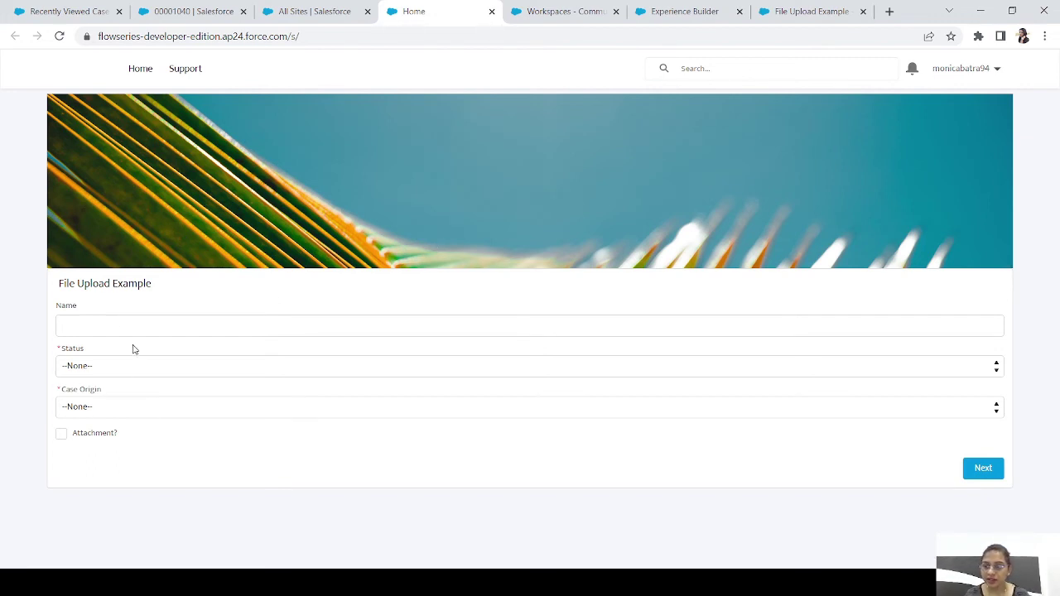
left_click(111, 324)
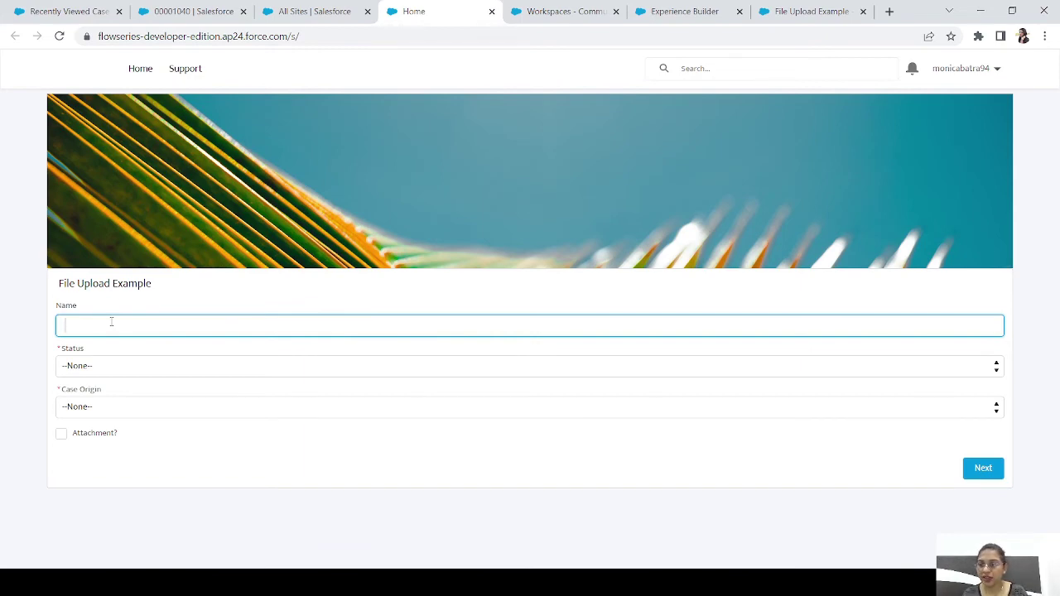
type("C")
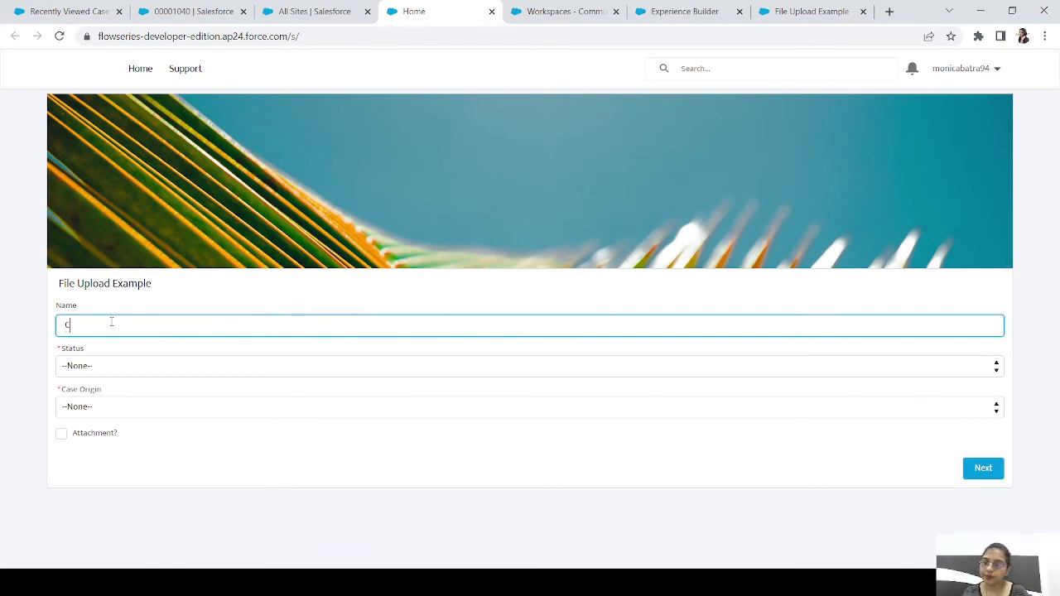
type("ase with file")
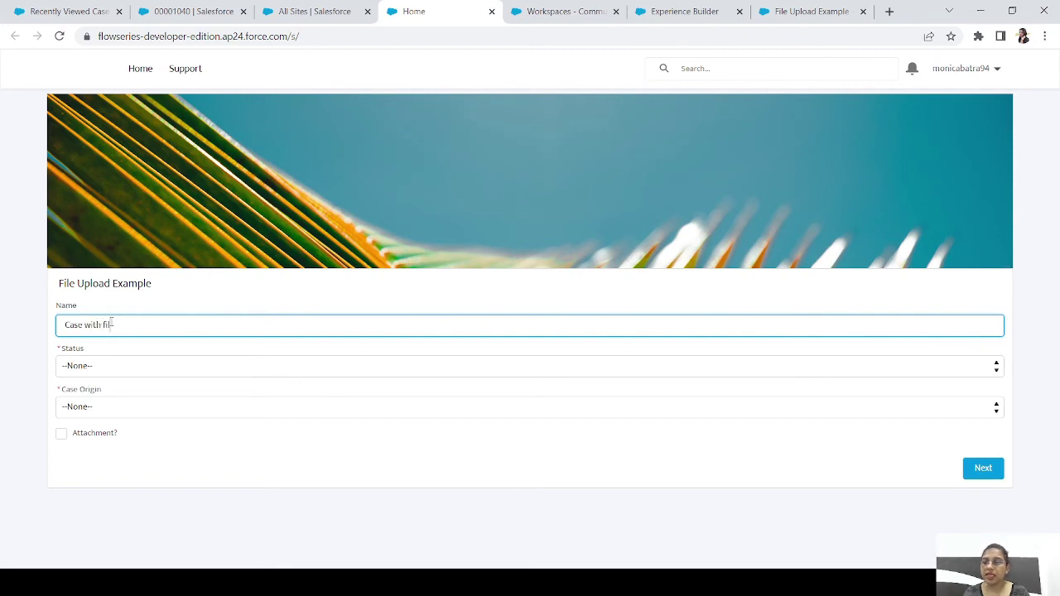
left_click(90, 373)
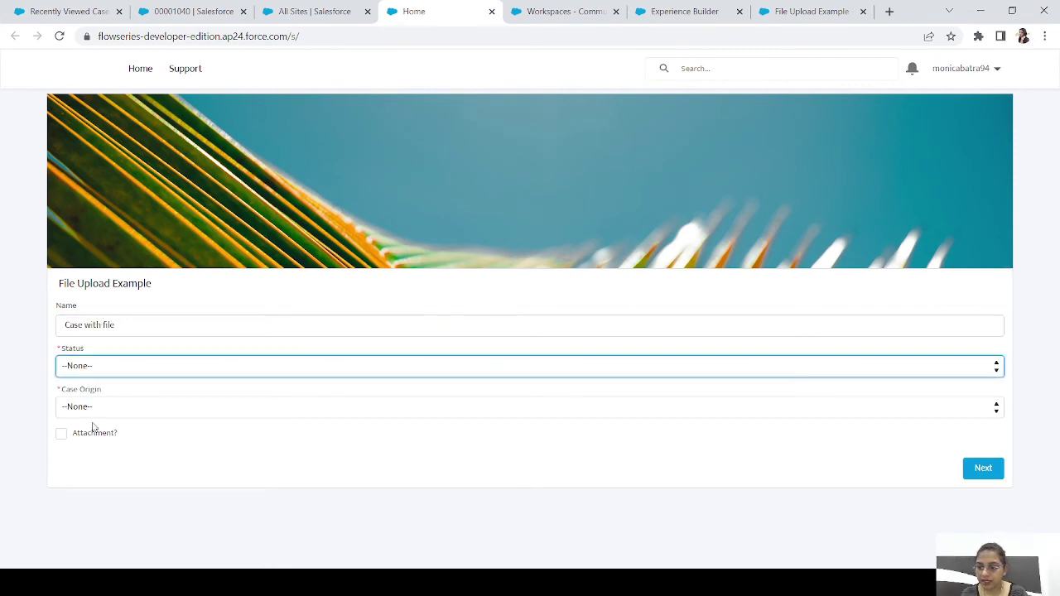
key("Down")
key("Down")
key("Tab")
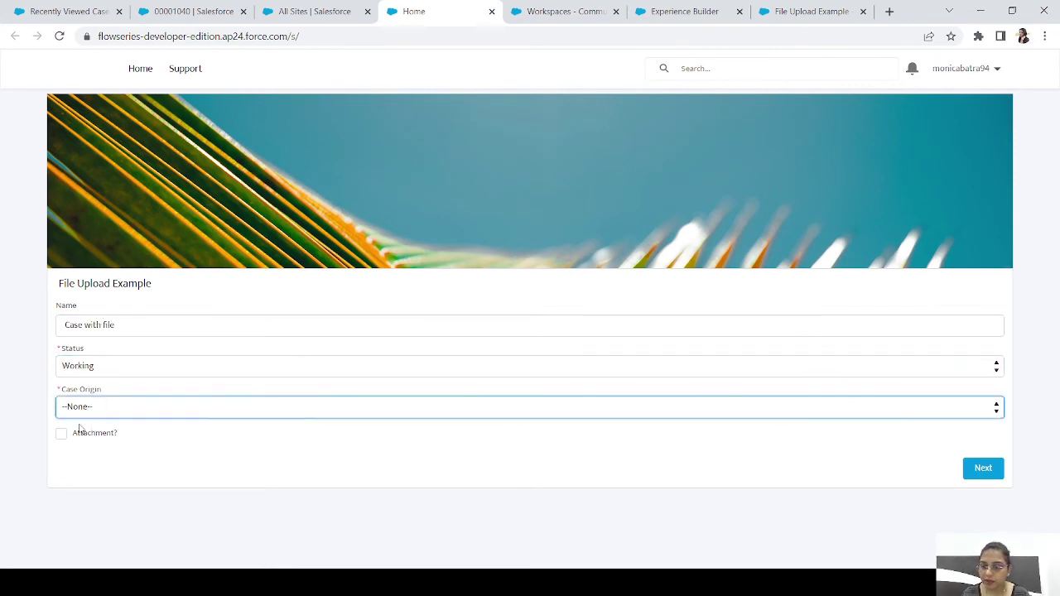
key("Down")
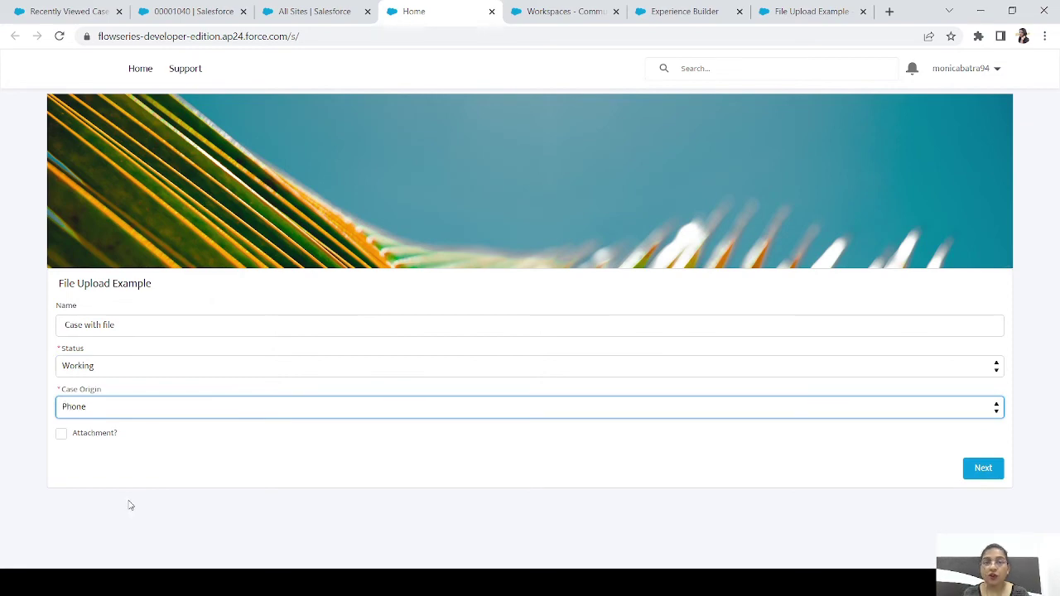
Step: Mark the case as having an attachment, proceed to the file upload screen and upload error.PNG
left_click(61, 434)
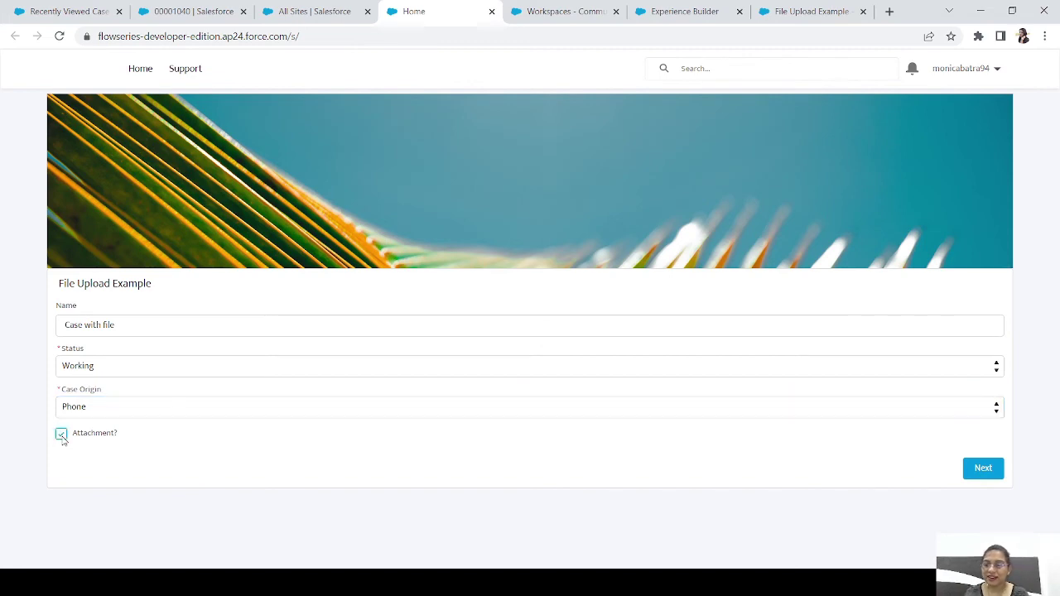
left_click(988, 472)
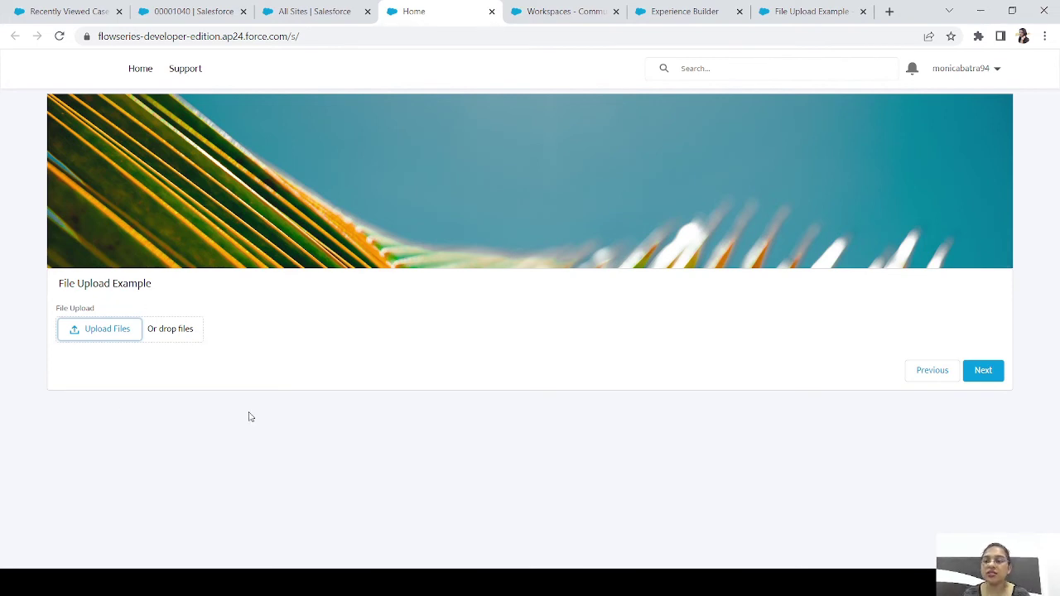
left_click(116, 340)
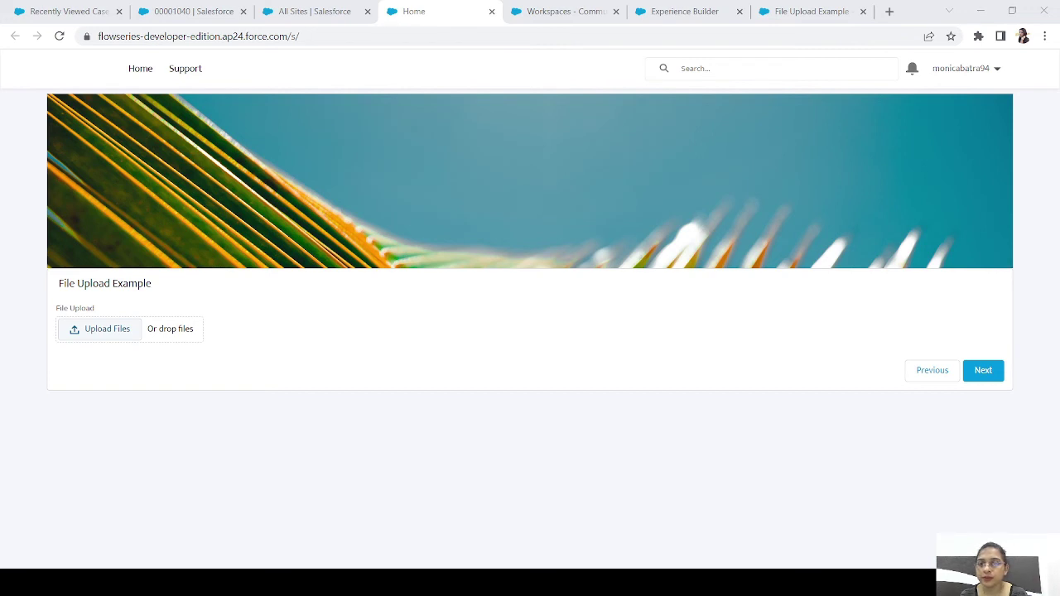
key("Escape")
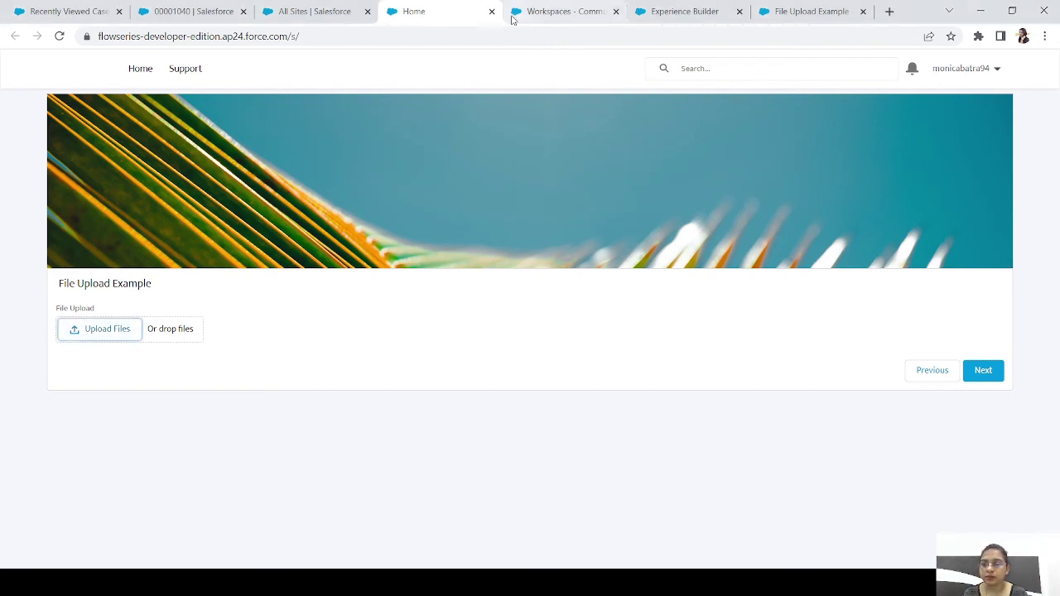
left_click(113, 333)
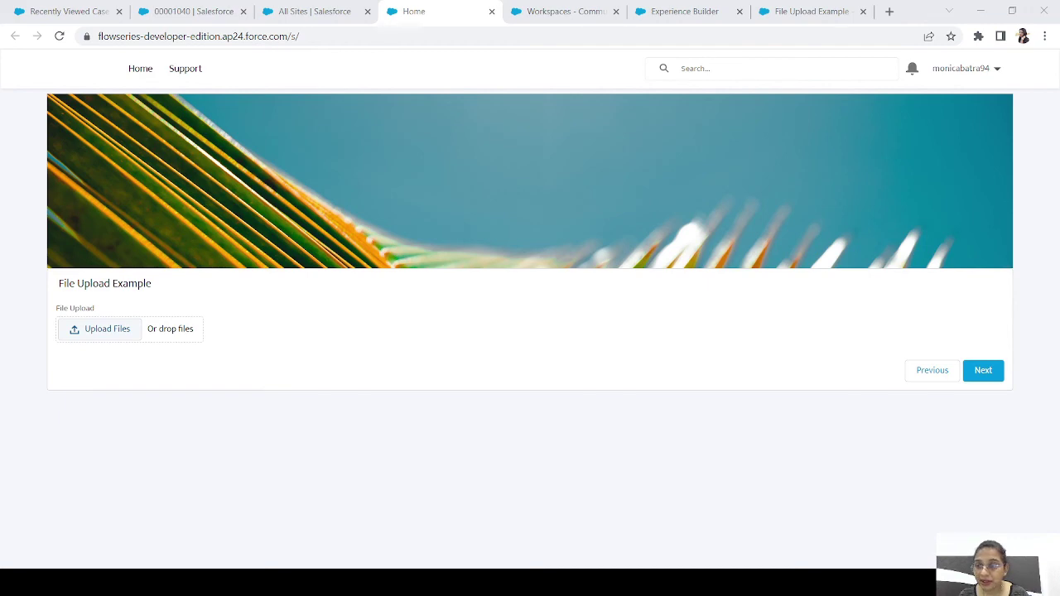
key("Return")
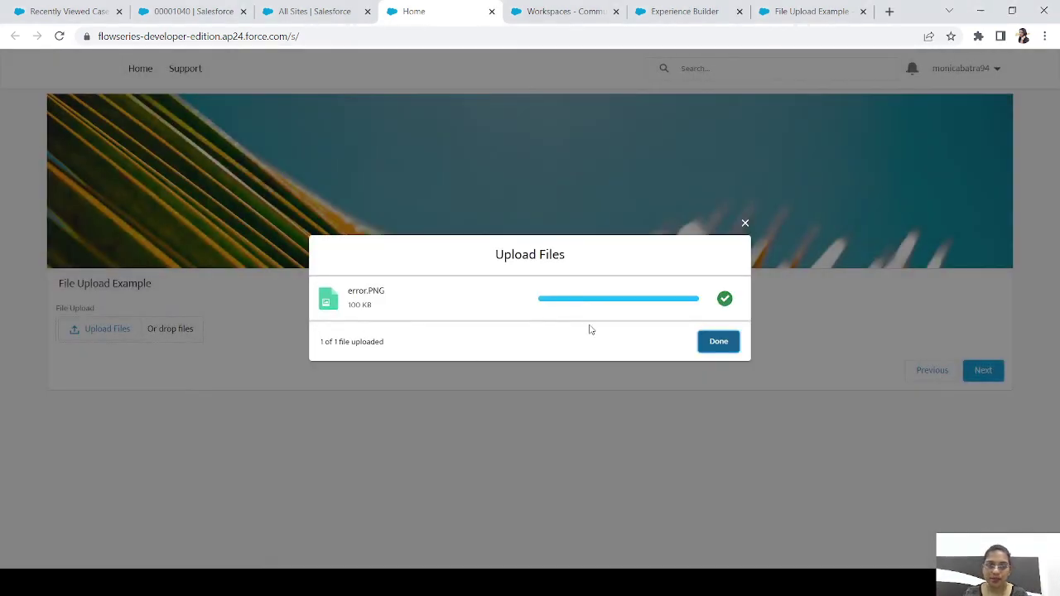
left_click(732, 346)
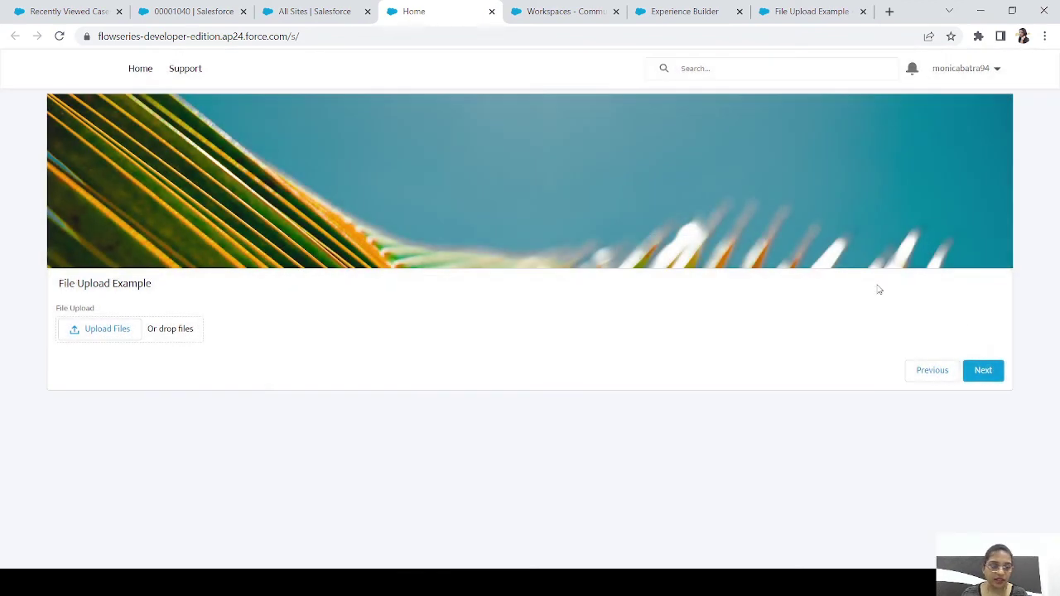
Step: Submit the case with its file, check the case number on the success screen and finish the flow
left_click(985, 373)
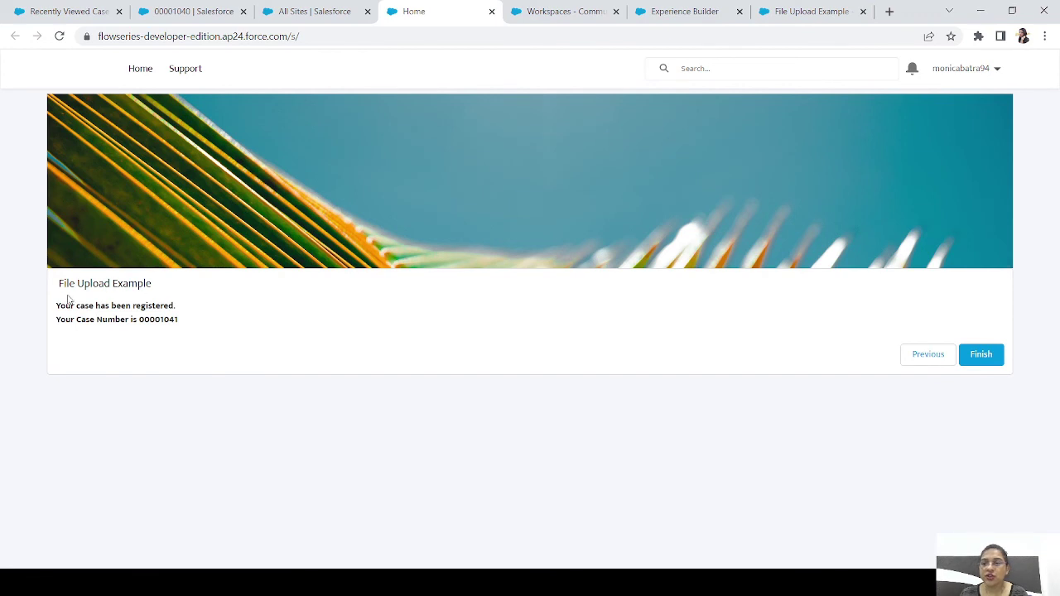
double_click(167, 324)
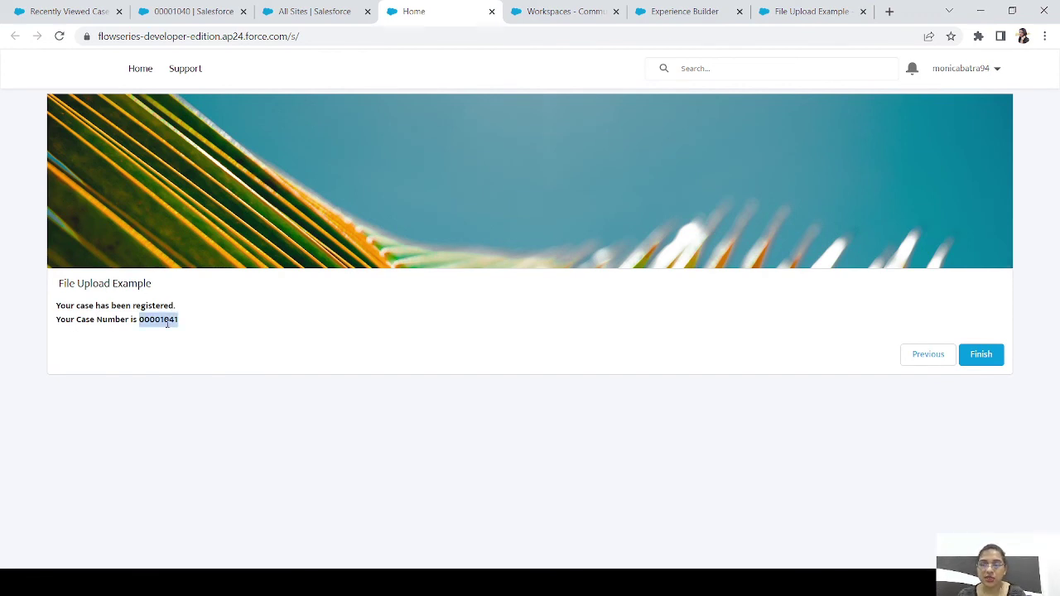
left_click(996, 356)
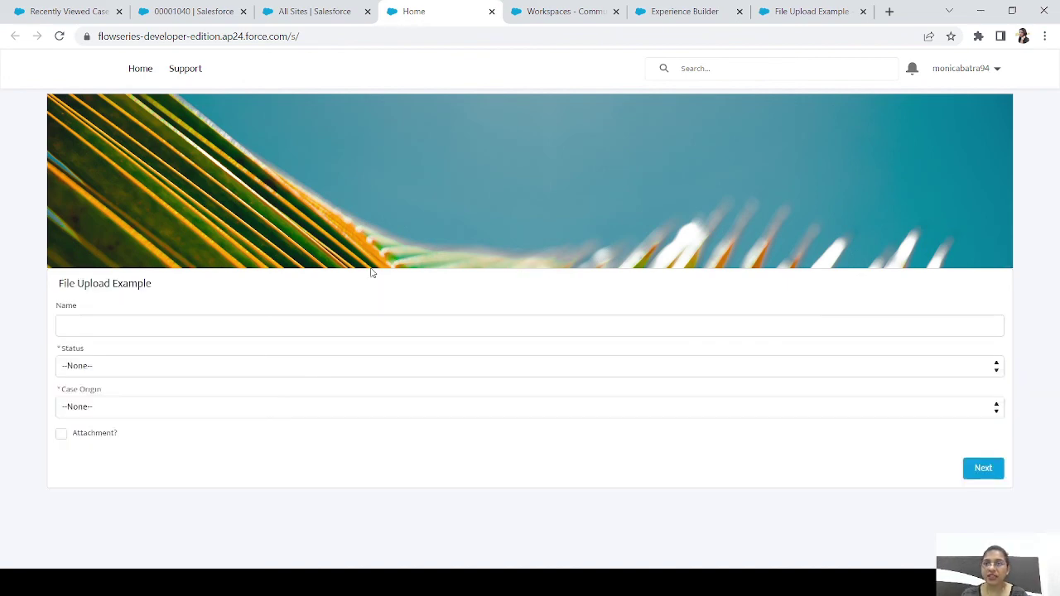
Step: Switch to the Salesforce org and view the file details of the newly uploaded "error" file
left_click(200, 17)
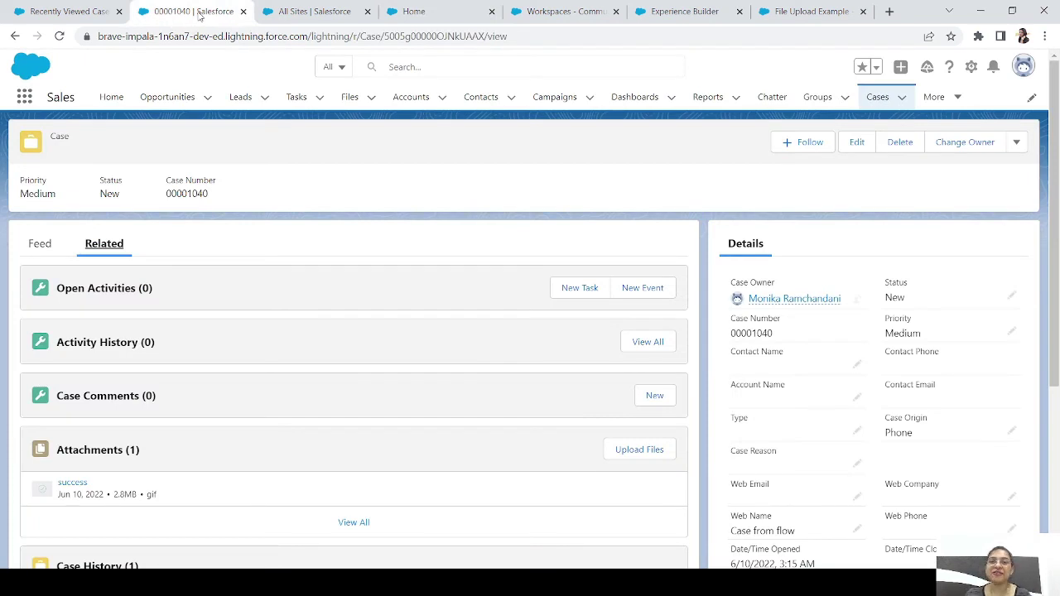
left_click(350, 99)
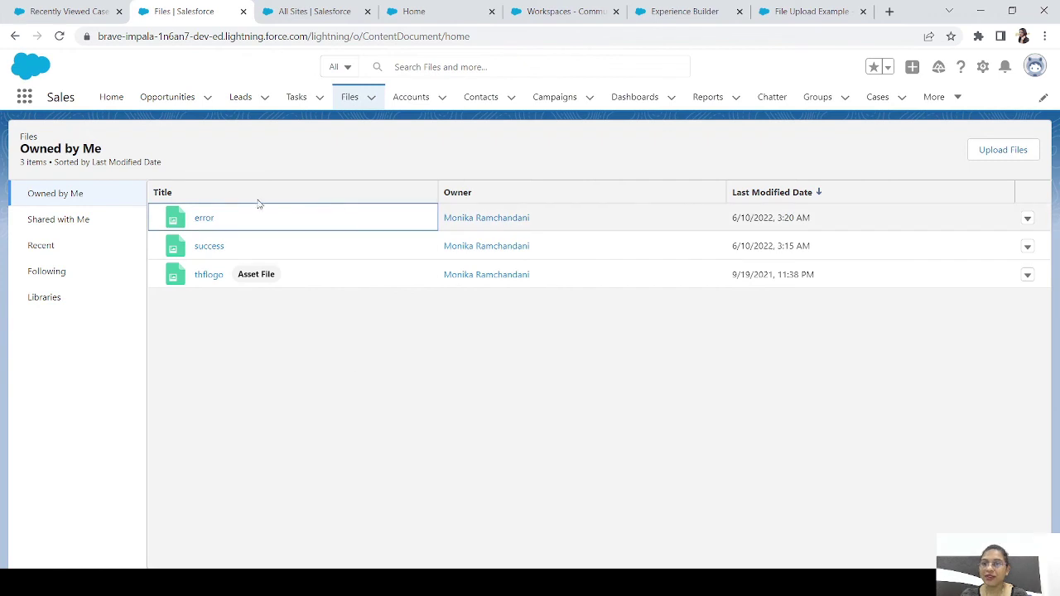
left_click(1027, 218)
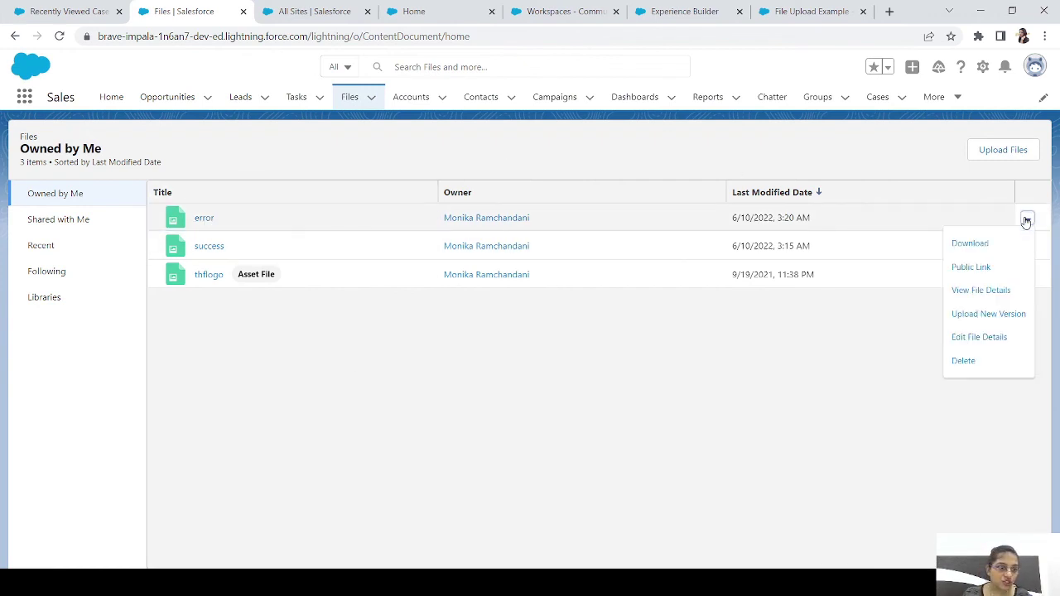
left_click(965, 291)
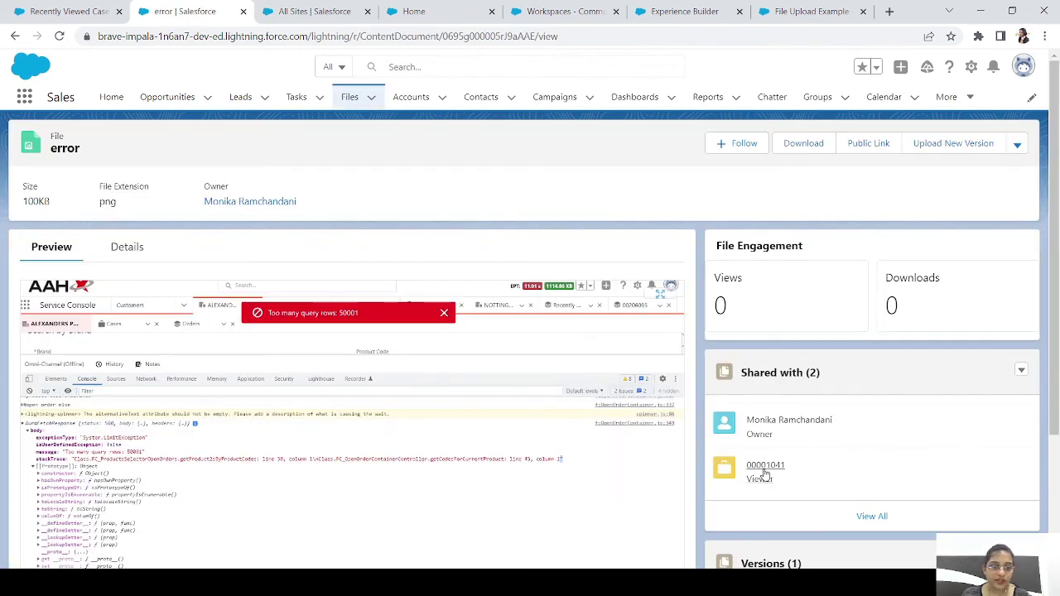
Step: Open the case the file is shared with and examine its related attachments and case history
left_click(765, 466)
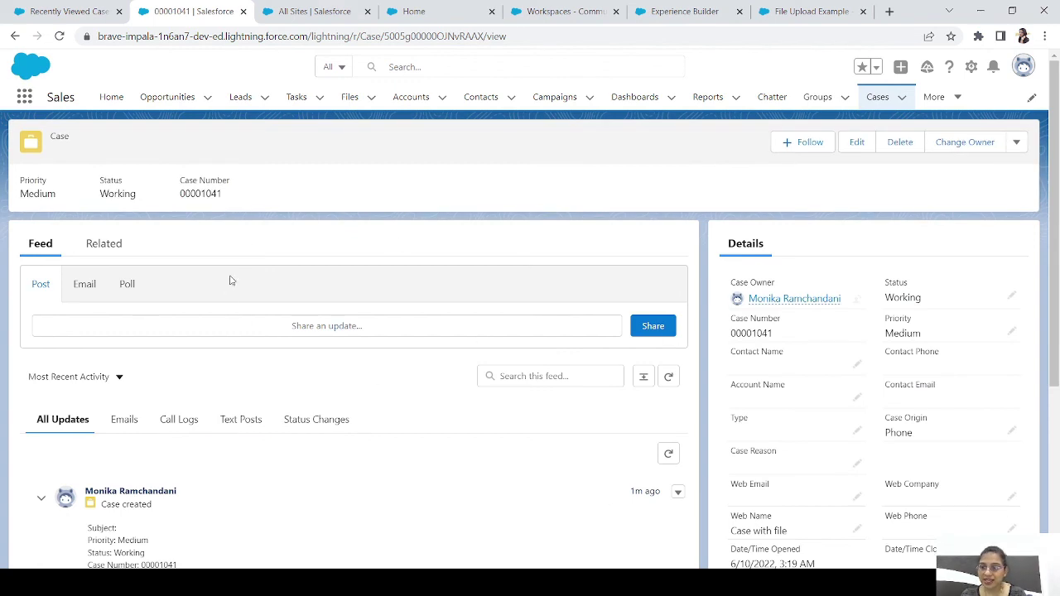
left_click(89, 243)
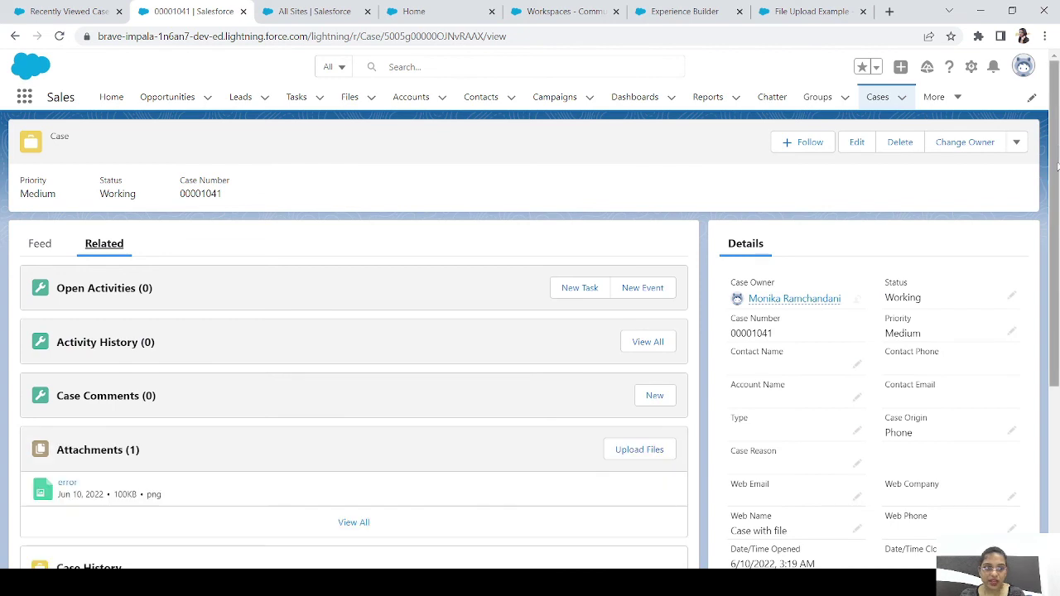
scroll(1057, 295, "down", 3)
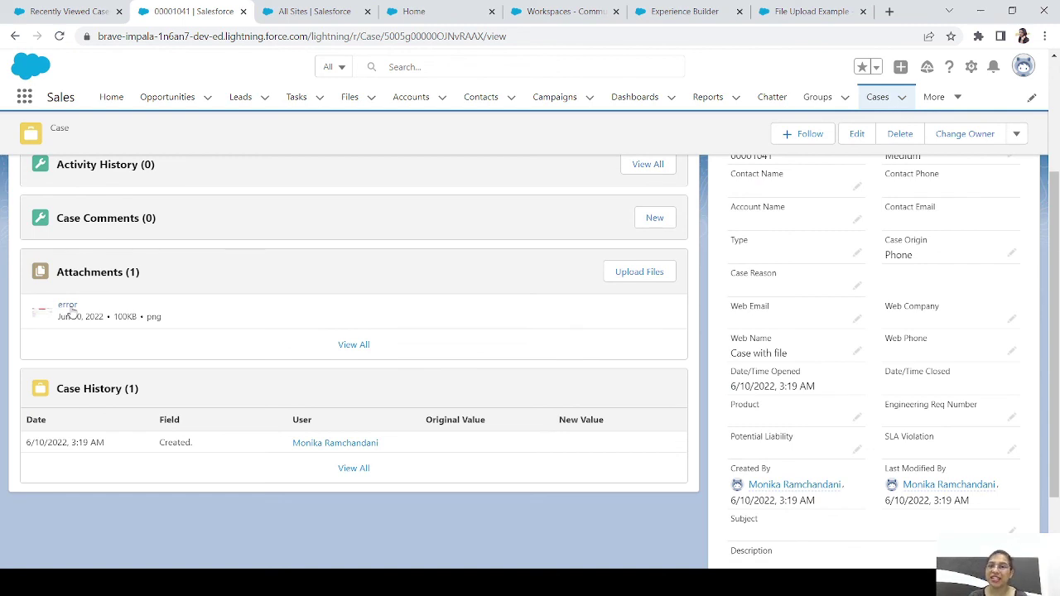
Step: Return to the Experience site's home page, reload it and enter "Case Without Attachment" as the name in the flow form
left_click(439, 14)
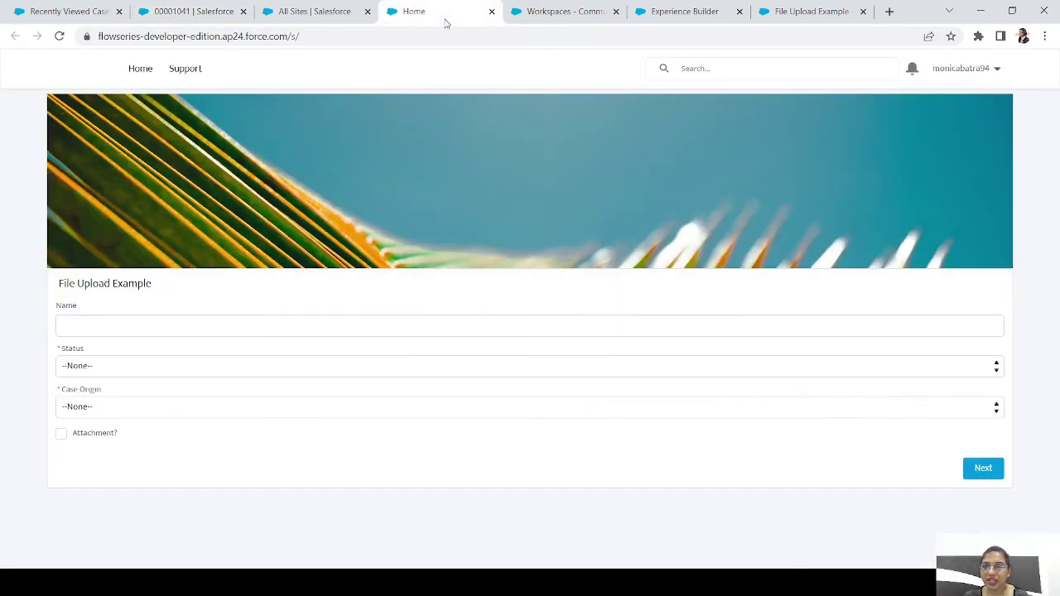
left_click(428, 37)
key("Return")
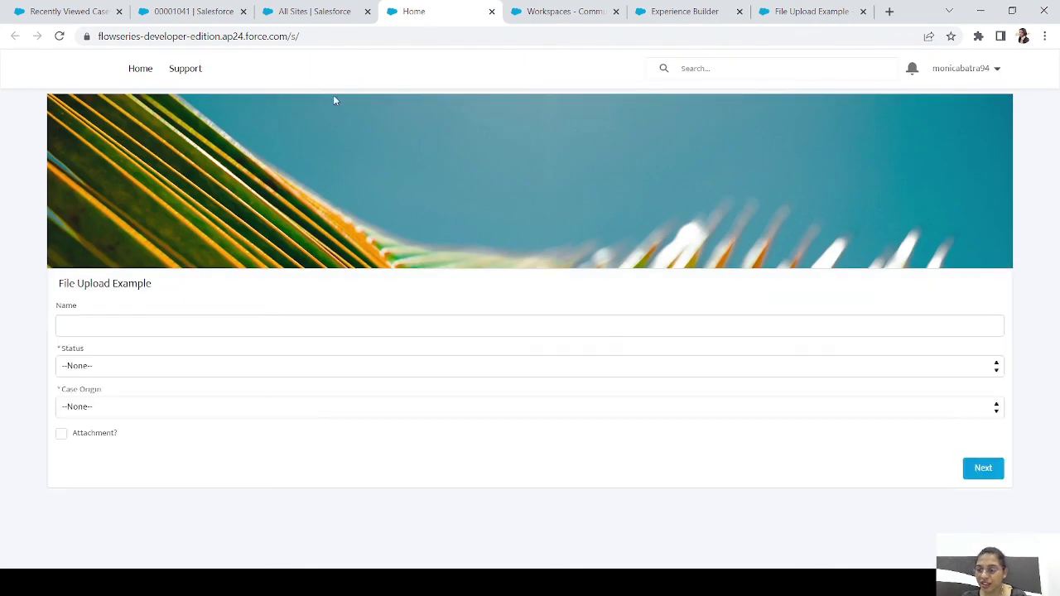
left_click(94, 329)
type("Case ")
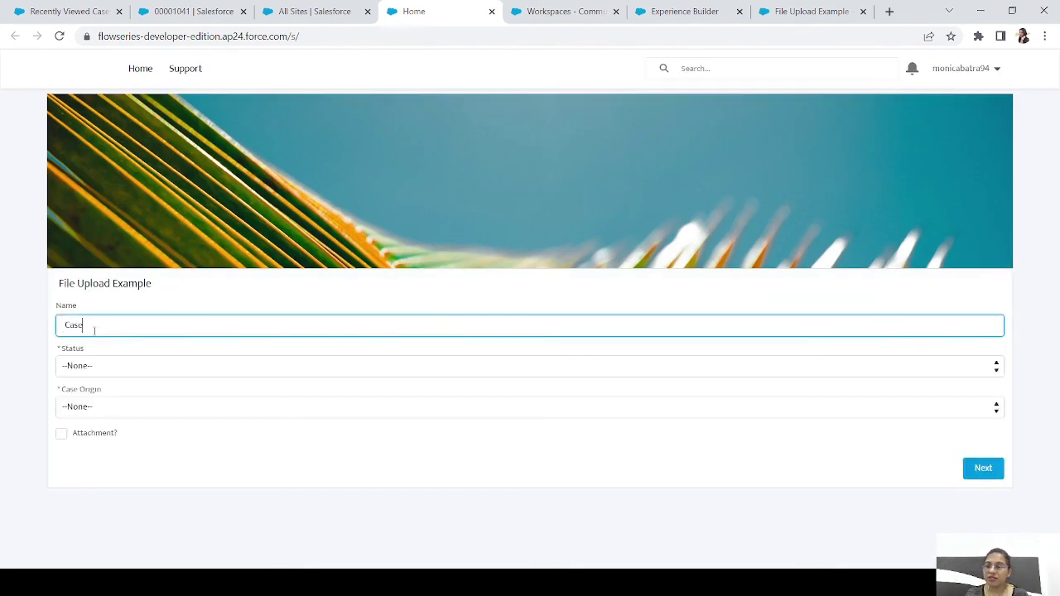
type("Without")
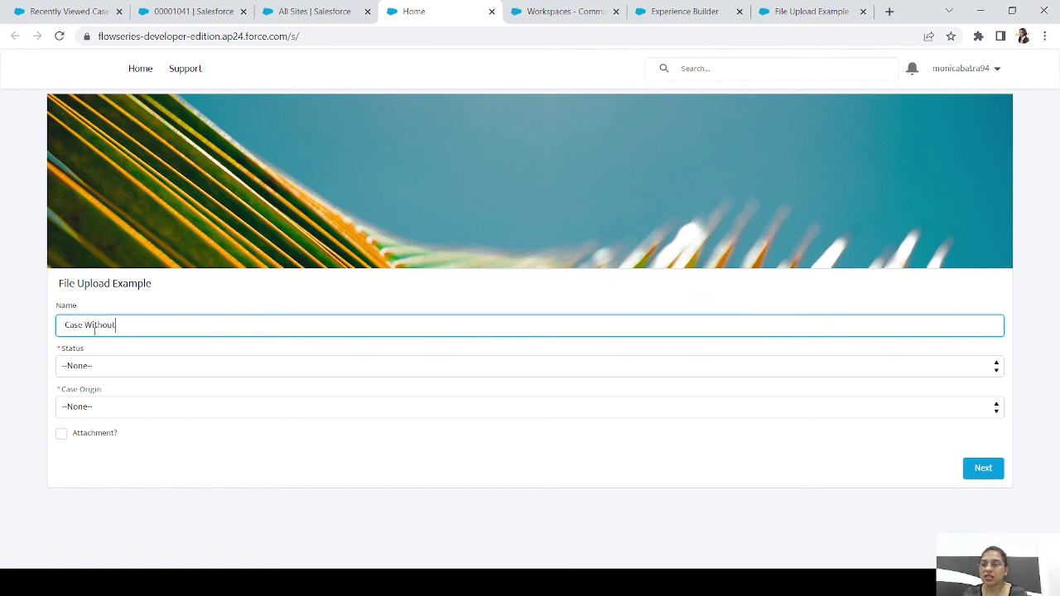
type(" Attach")
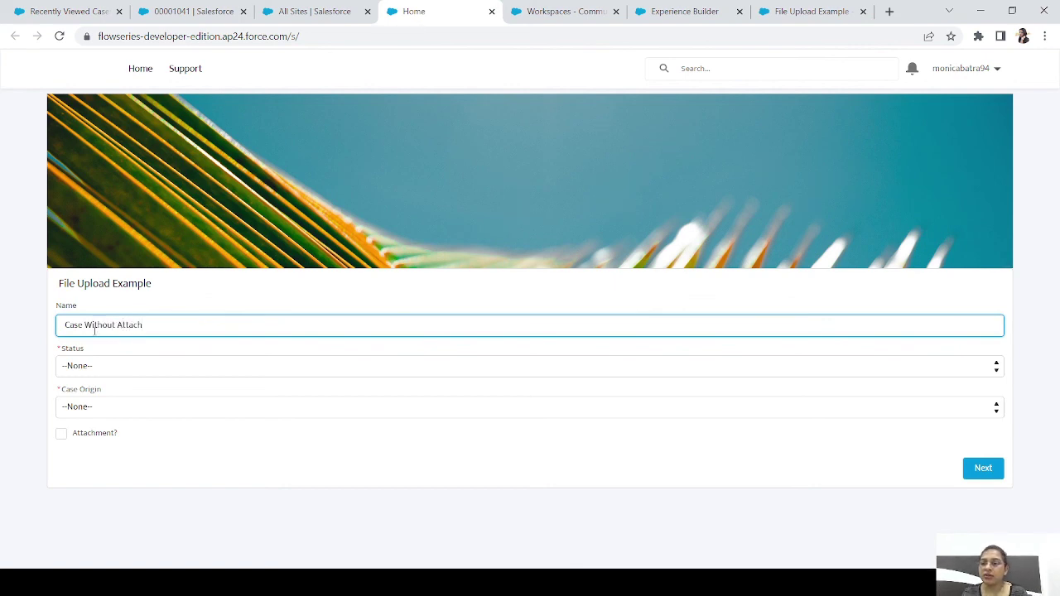
key("BackSpace")
key("BackSpace")
key("BackSpace")
key("BackSpace")
key("BackSpace")
key("BackSpace")
type("At")
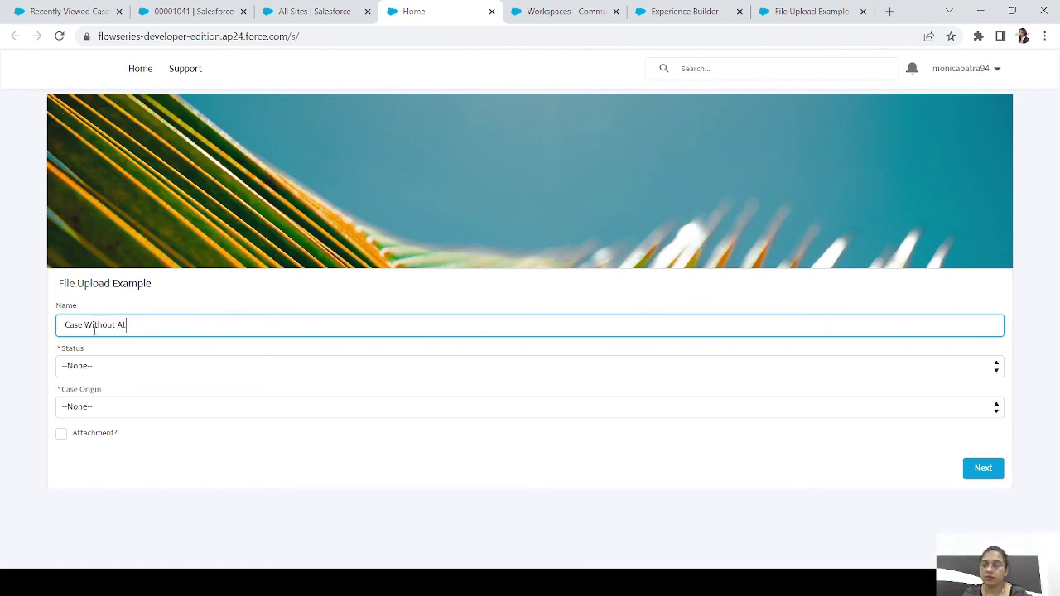
type("tachment")
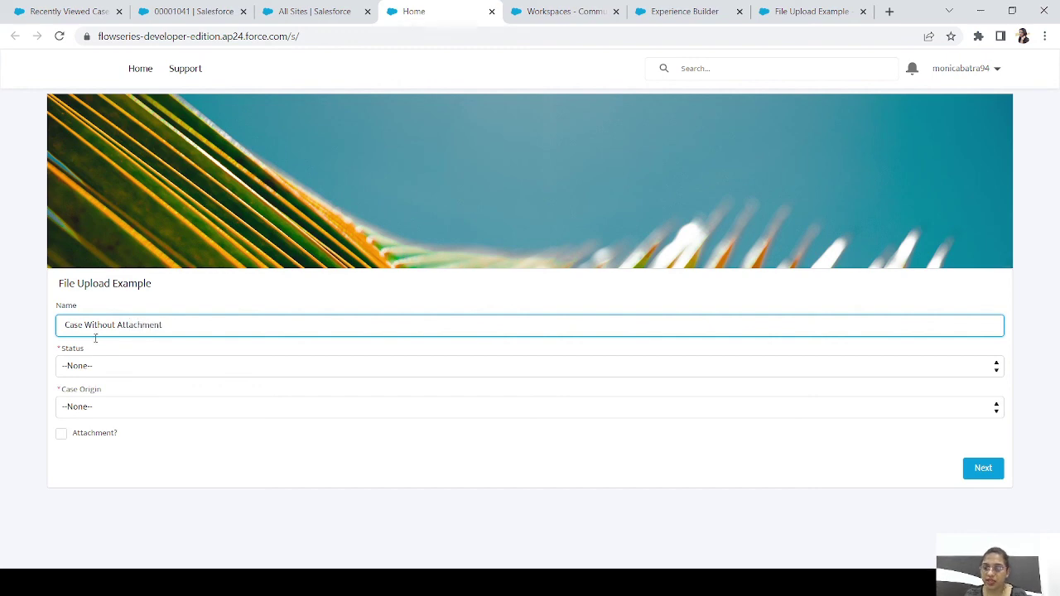
Step: Set the new case's status to Working and its case origin to Phone
left_click(101, 373)
left_click(102, 423)
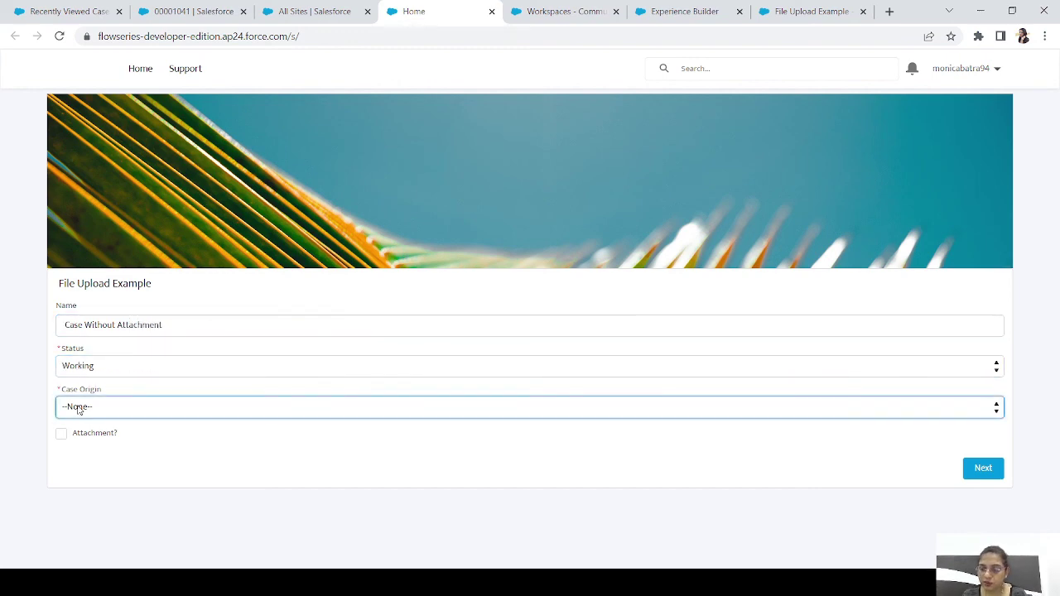
left_click(80, 410)
left_click(85, 441)
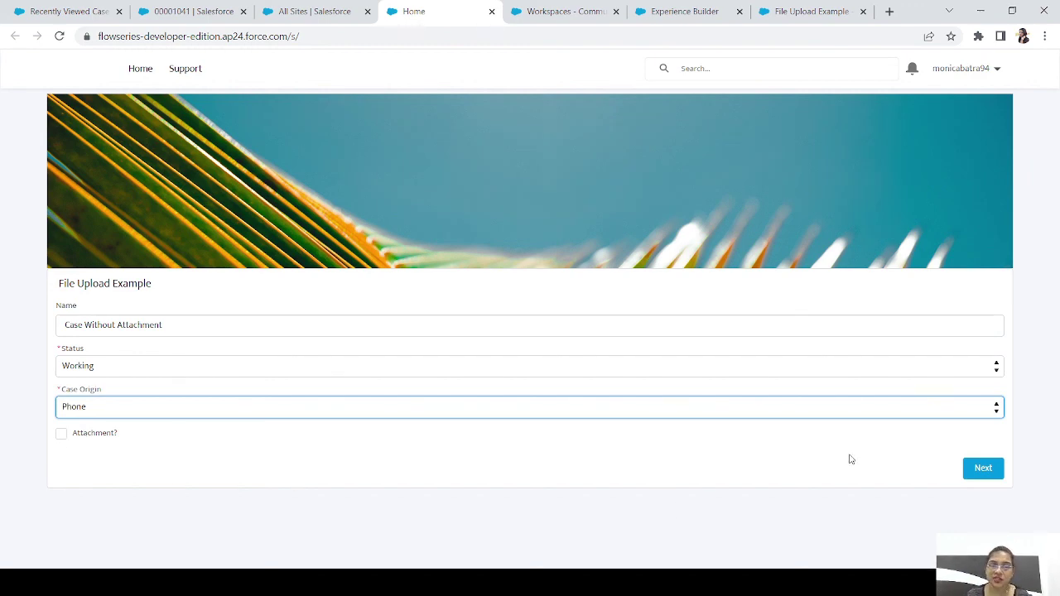
Step: Submit the case without an attachment, check its case number on the success screen and finish the flow
left_click(987, 477)
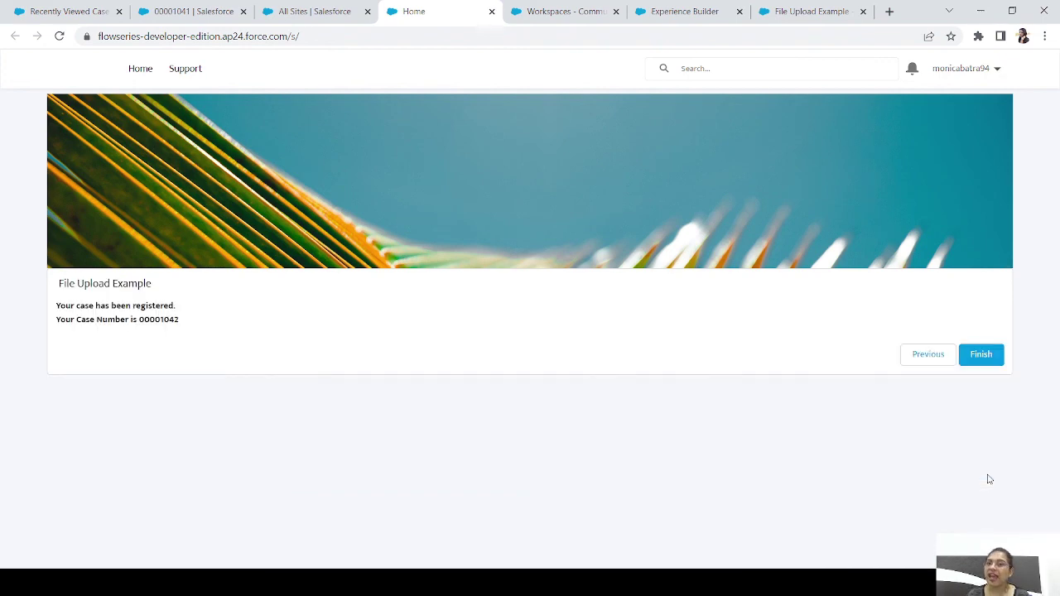
double_click(164, 321)
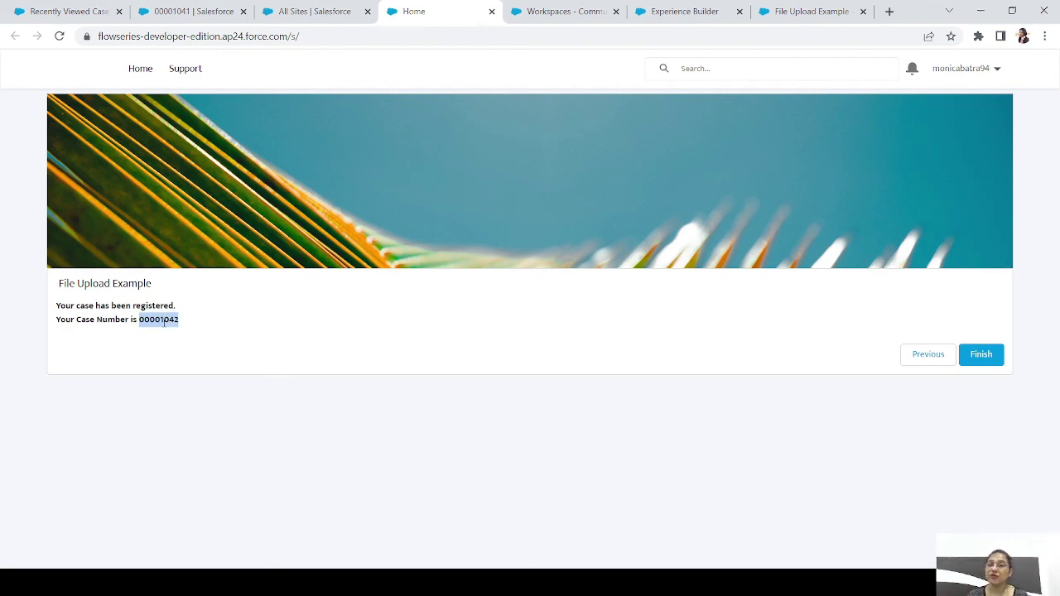
left_click(979, 357)
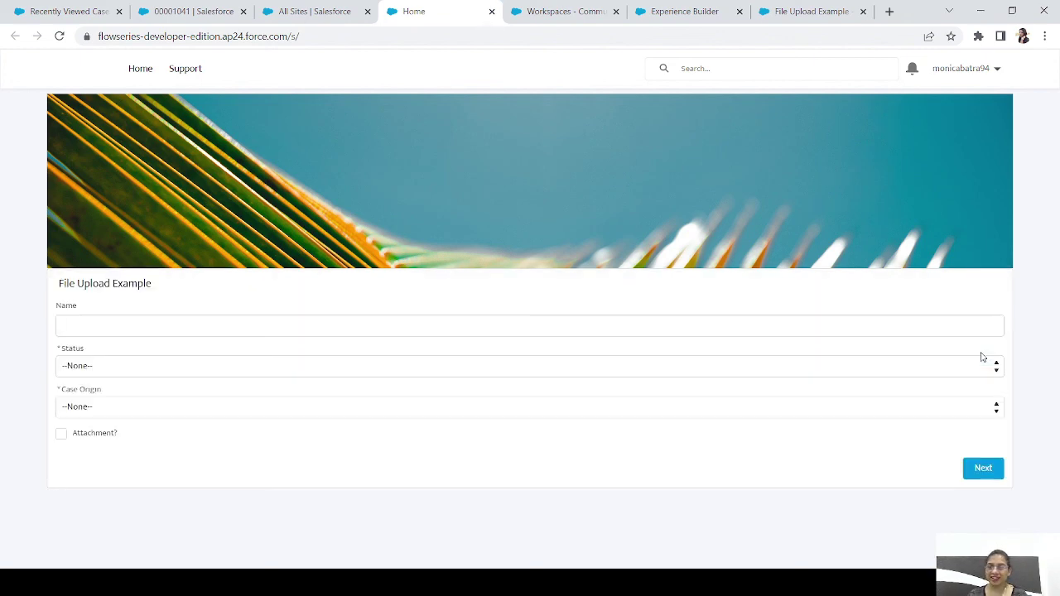